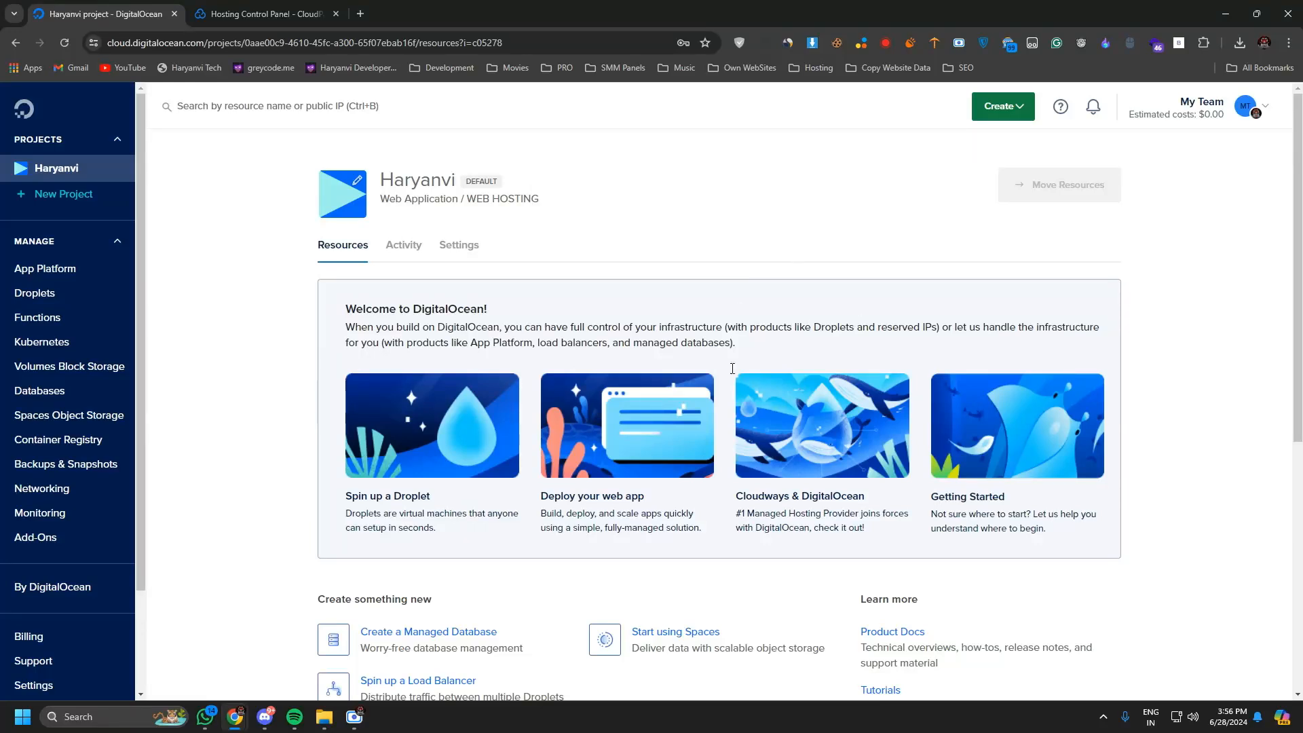
Switch to the CloudPanel website and review the supported cloud providers, installation and site creation sections of its homepage.
{"action": "left_click", "coordinate": [265, 13]}
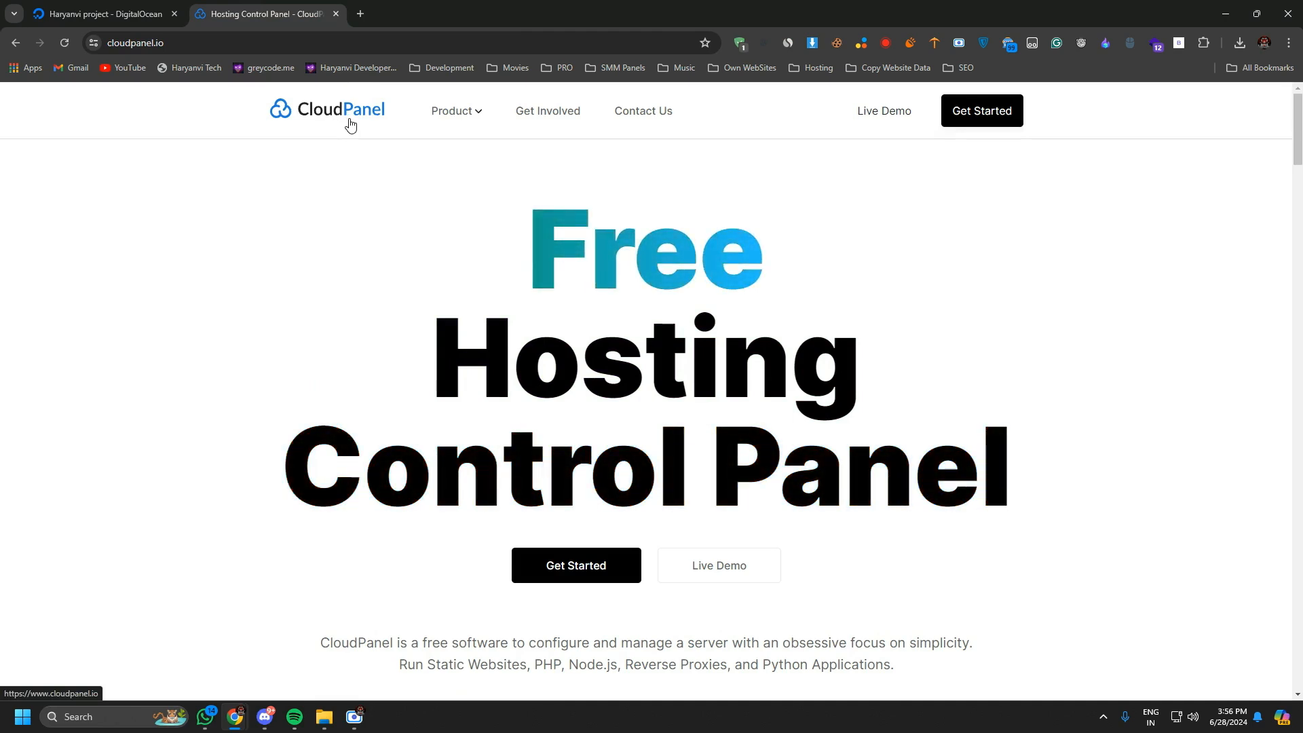
{"action": "scroll", "coordinate": [634, 438], "scroll_direction": "down", "scroll_amount": 4}
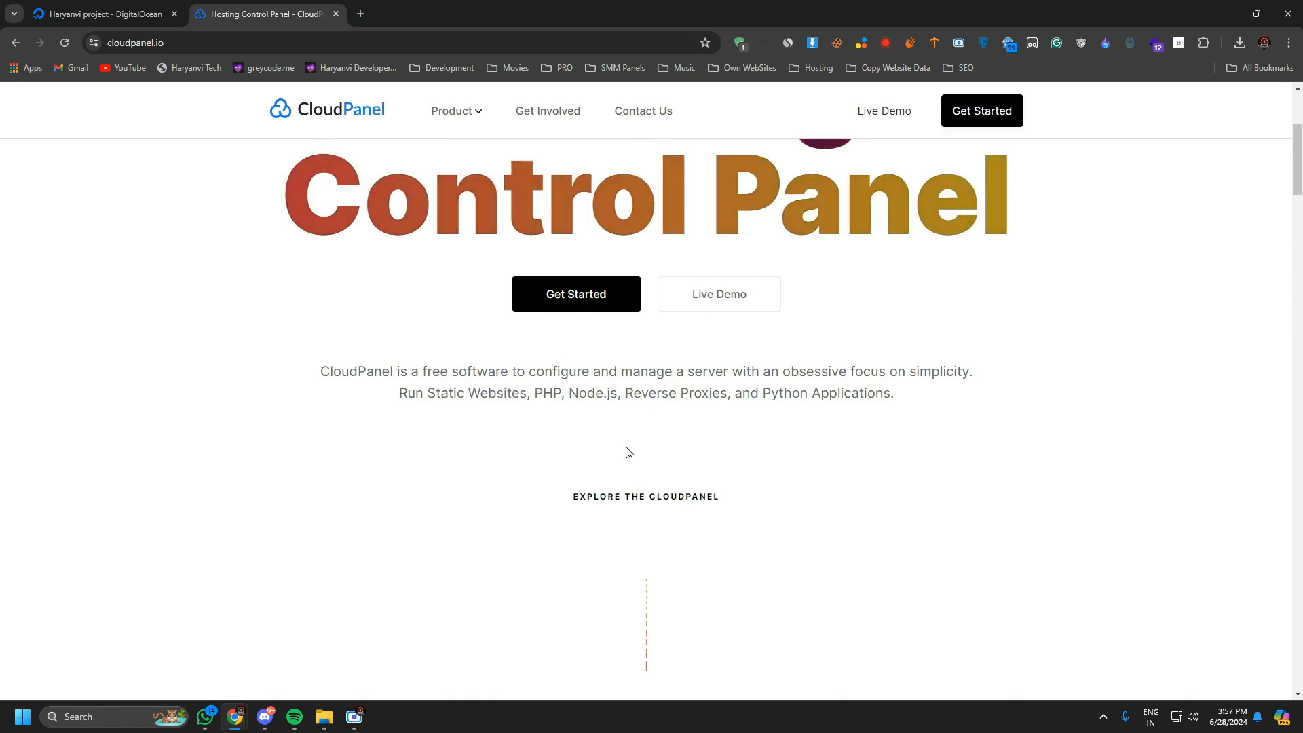
{"action": "scroll", "coordinate": [629, 451], "scroll_direction": "down", "scroll_amount": 10}
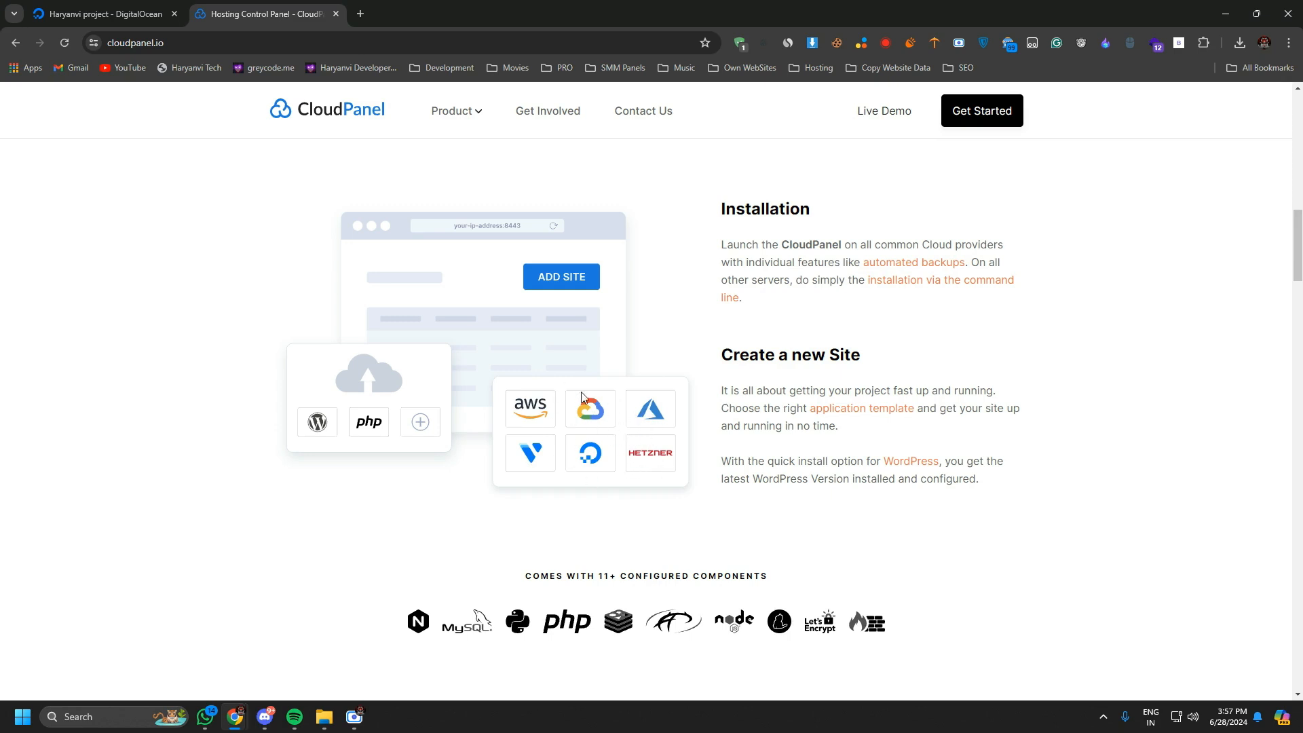
{"action": "scroll", "coordinate": [582, 397], "scroll_direction": "down", "scroll_amount": 12}
{"action": "scroll", "coordinate": [704, 450], "scroll_direction": "up", "scroll_amount": 12}
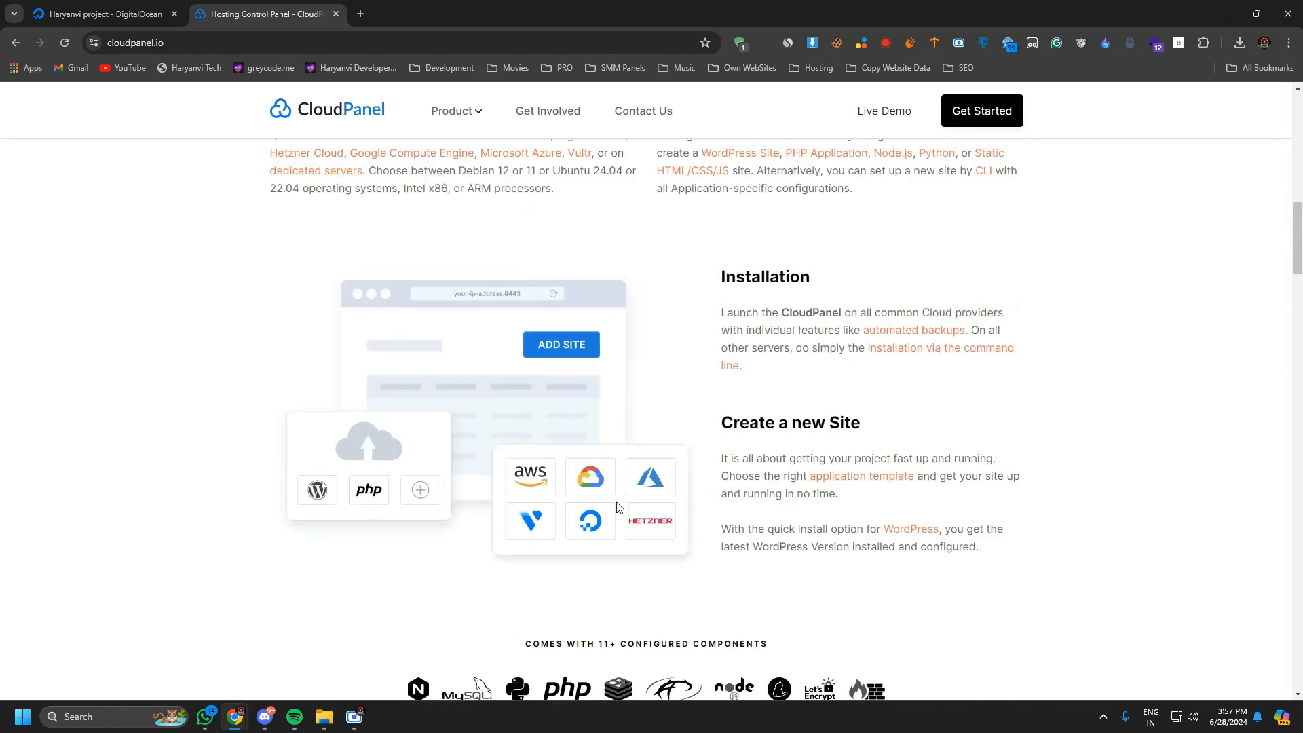
{"action": "scroll", "coordinate": [819, 365], "scroll_direction": "up", "scroll_amount": 5}
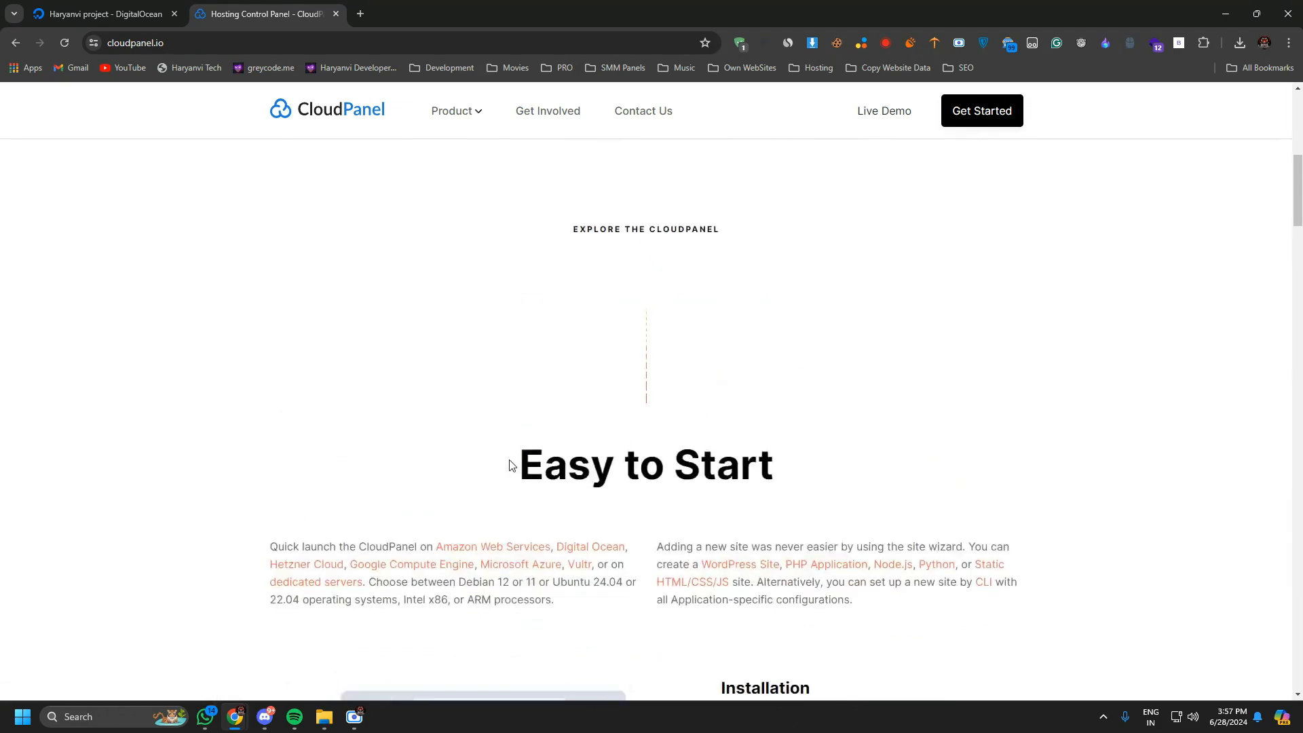
{"action": "scroll", "coordinate": [511, 466], "scroll_direction": "up", "scroll_amount": 6}
Open CloudPanel's Getting Started documentation and look through the Amazon Web Services AMI installation guide.
{"action": "left_click", "coordinate": [553, 573]}
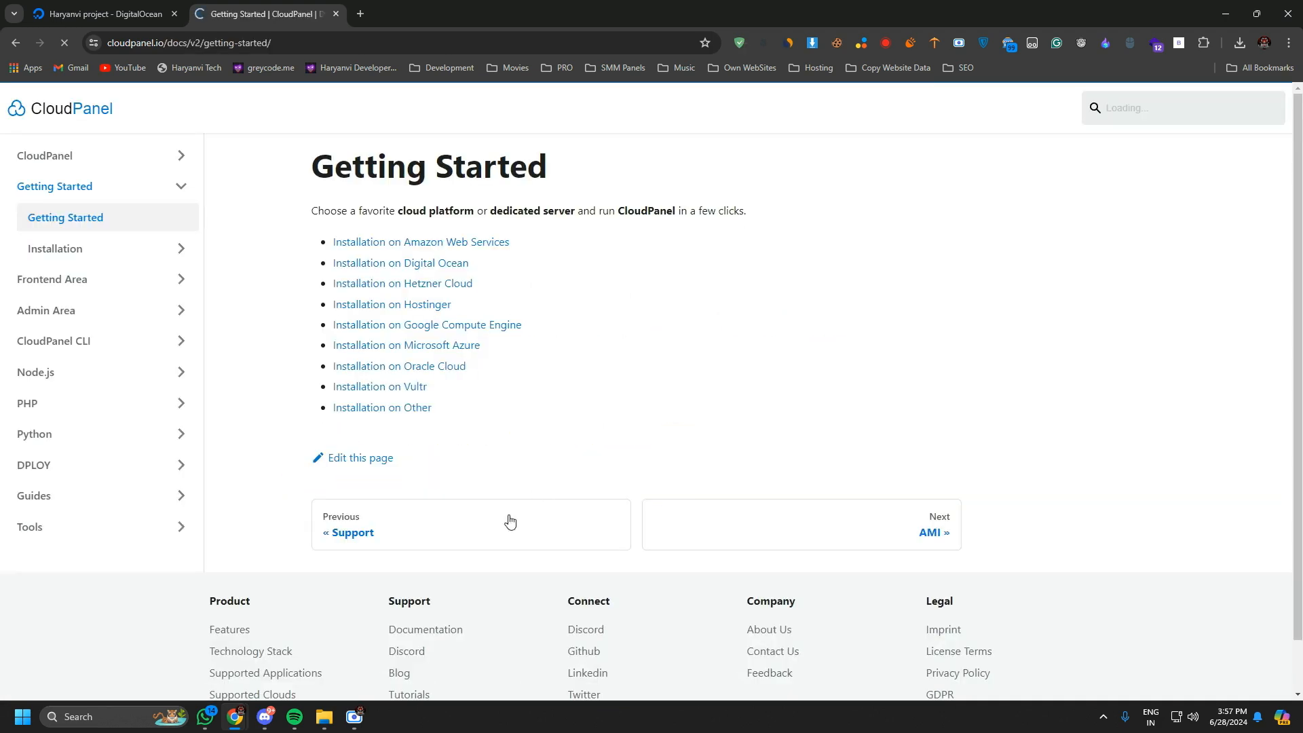
{"action": "left_click", "coordinate": [773, 519]}
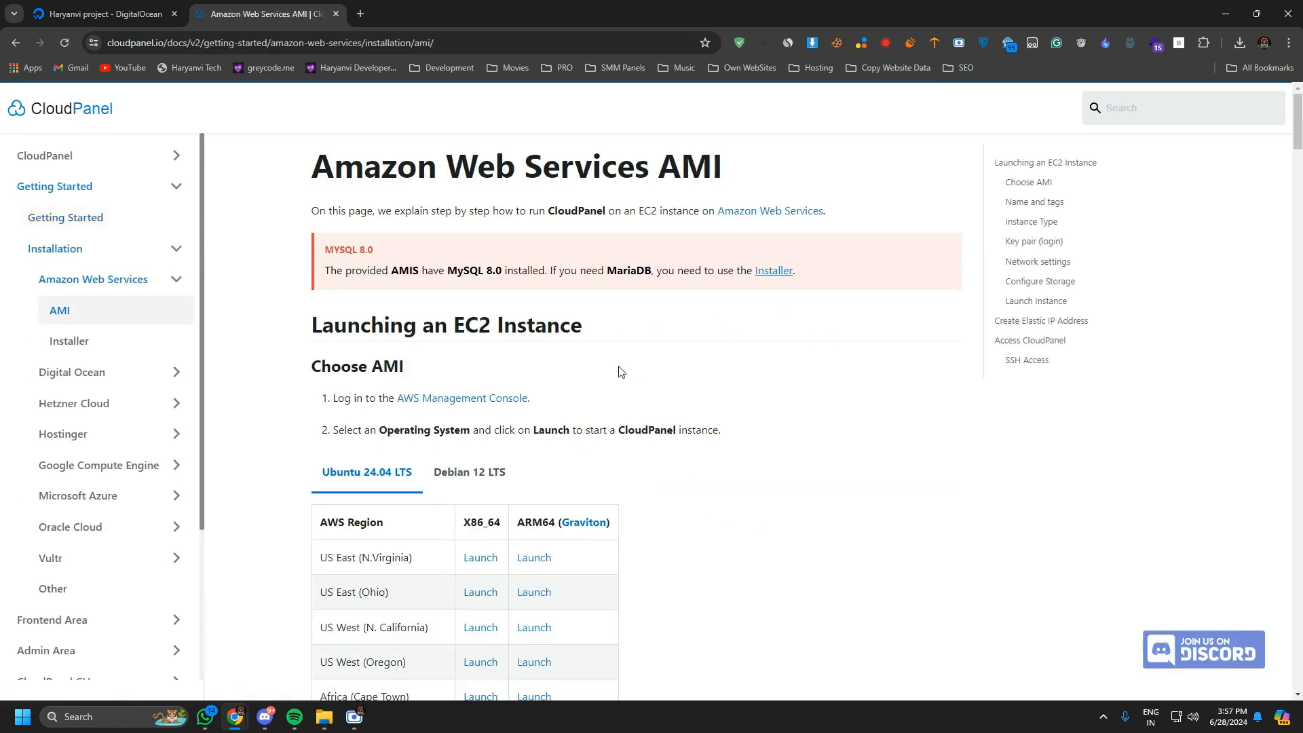
{"action": "scroll", "coordinate": [618, 372], "scroll_direction": "down", "scroll_amount": 20}
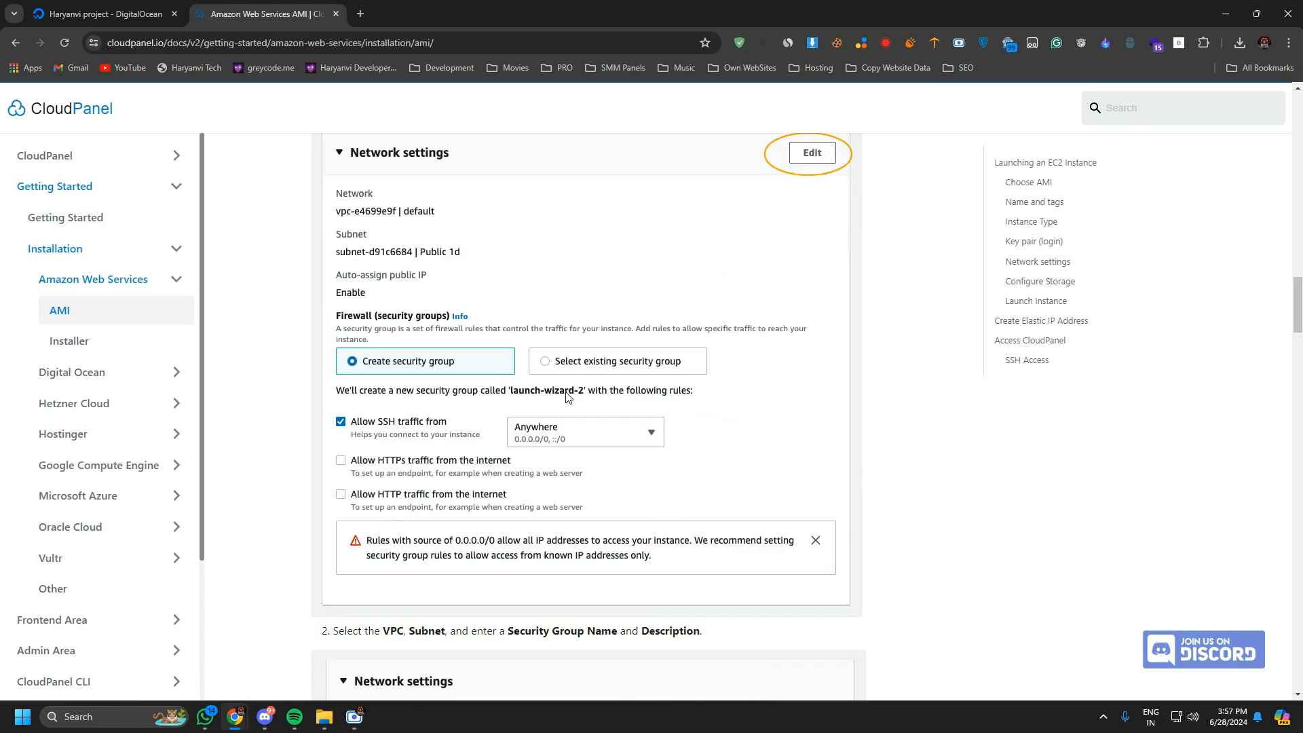
{"action": "scroll", "coordinate": [569, 397], "scroll_direction": "down", "scroll_amount": 7}
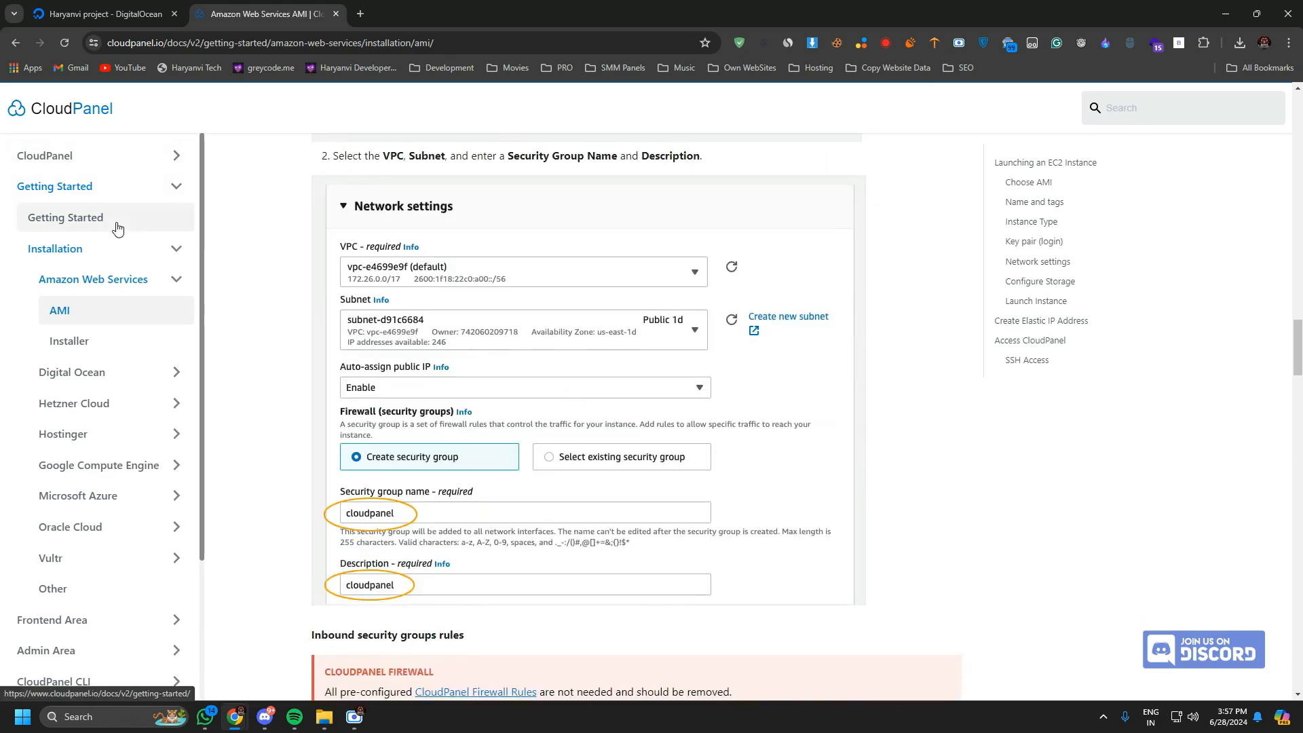
{"action": "left_click_drag", "start_coordinate": [103, 252], "coordinate": [136, 251]}
Switch back to DigitalOcean, start creating a new Droplet and choose Bangalore as its region.
{"action": "left_click", "coordinate": [105, 13]}
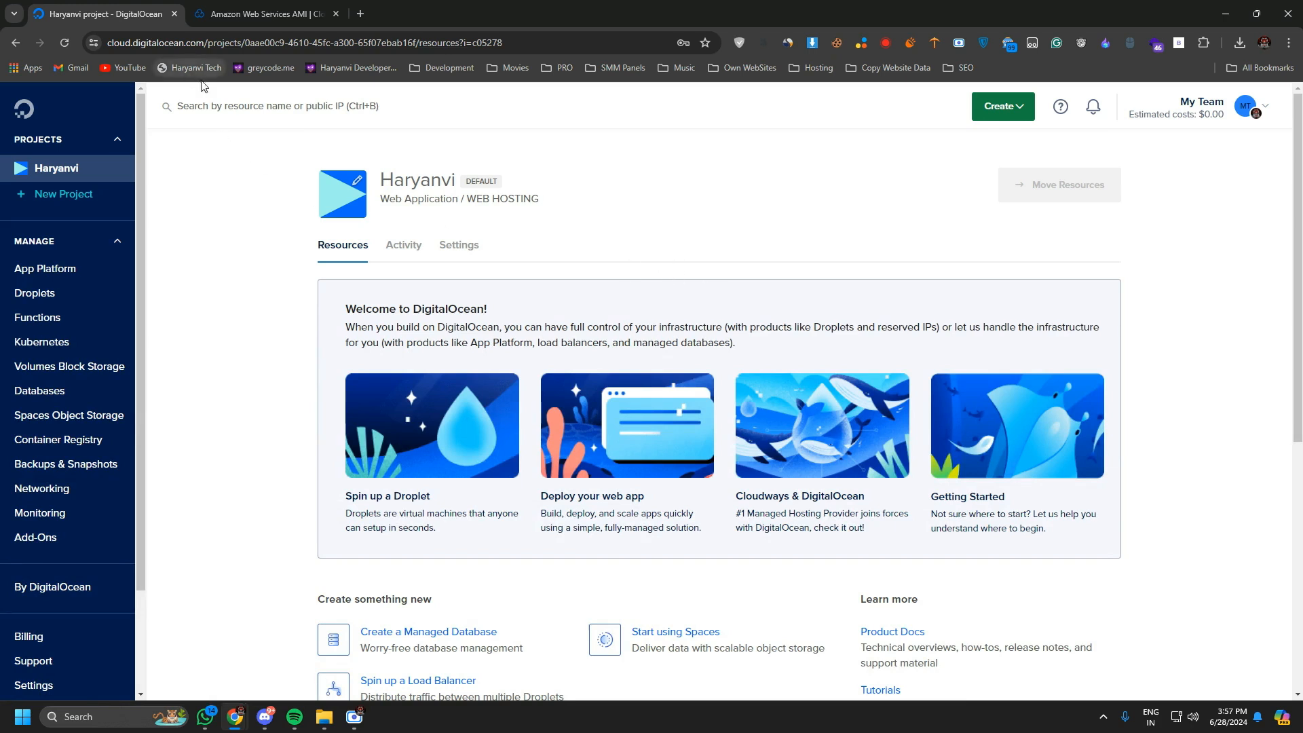
{"action": "left_click", "coordinate": [1003, 106]}
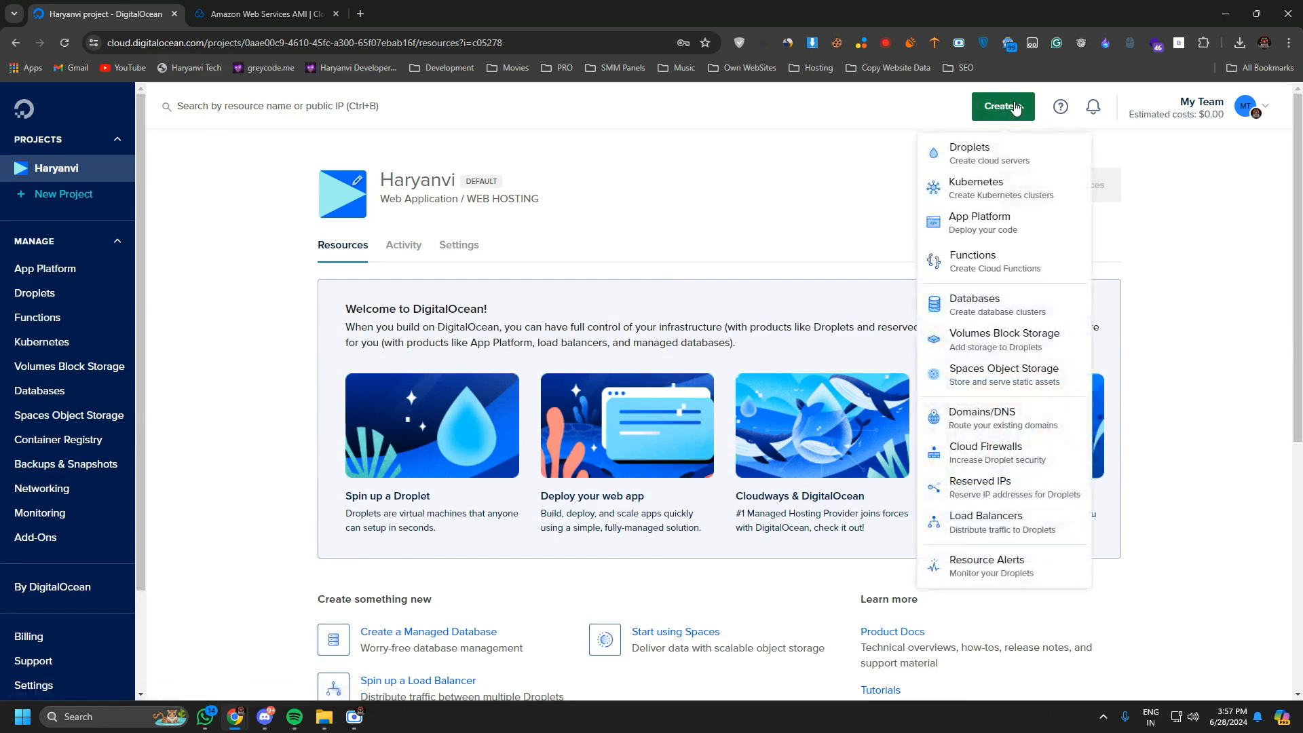
{"action": "left_click", "coordinate": [1017, 151]}
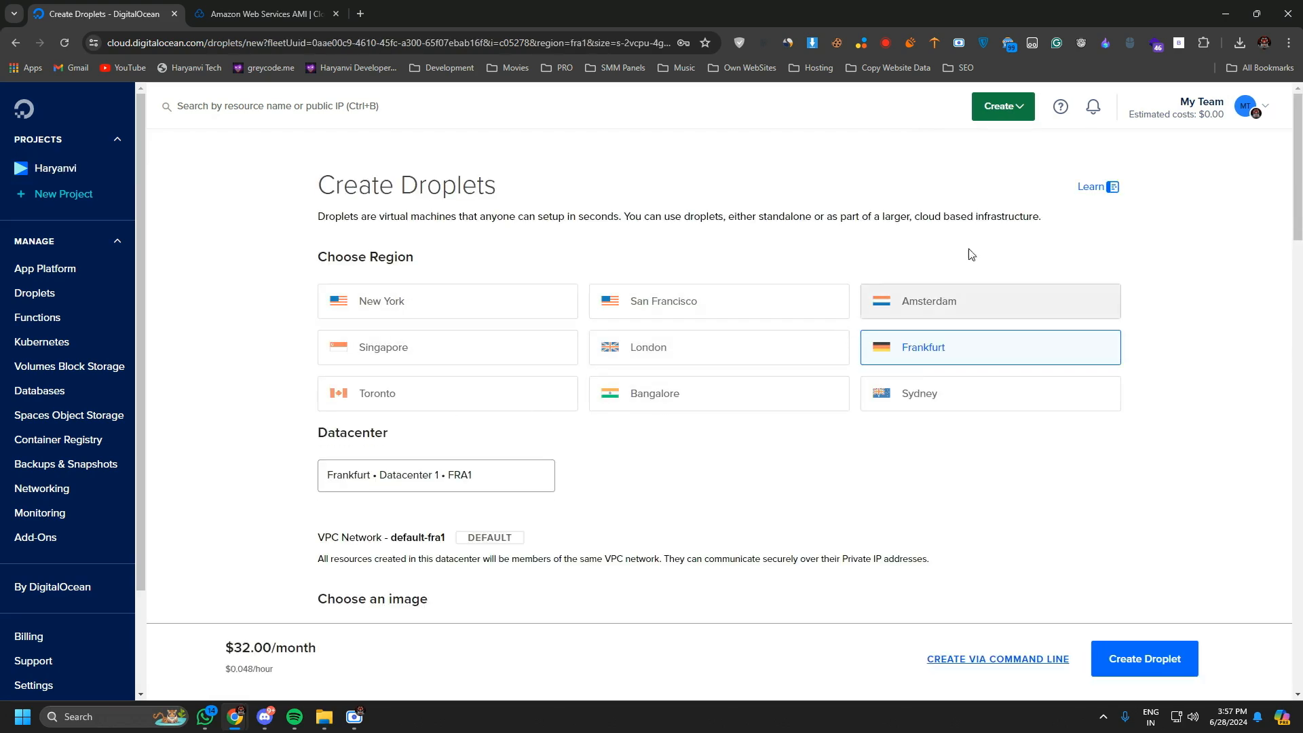
{"action": "left_click", "coordinate": [655, 415]}
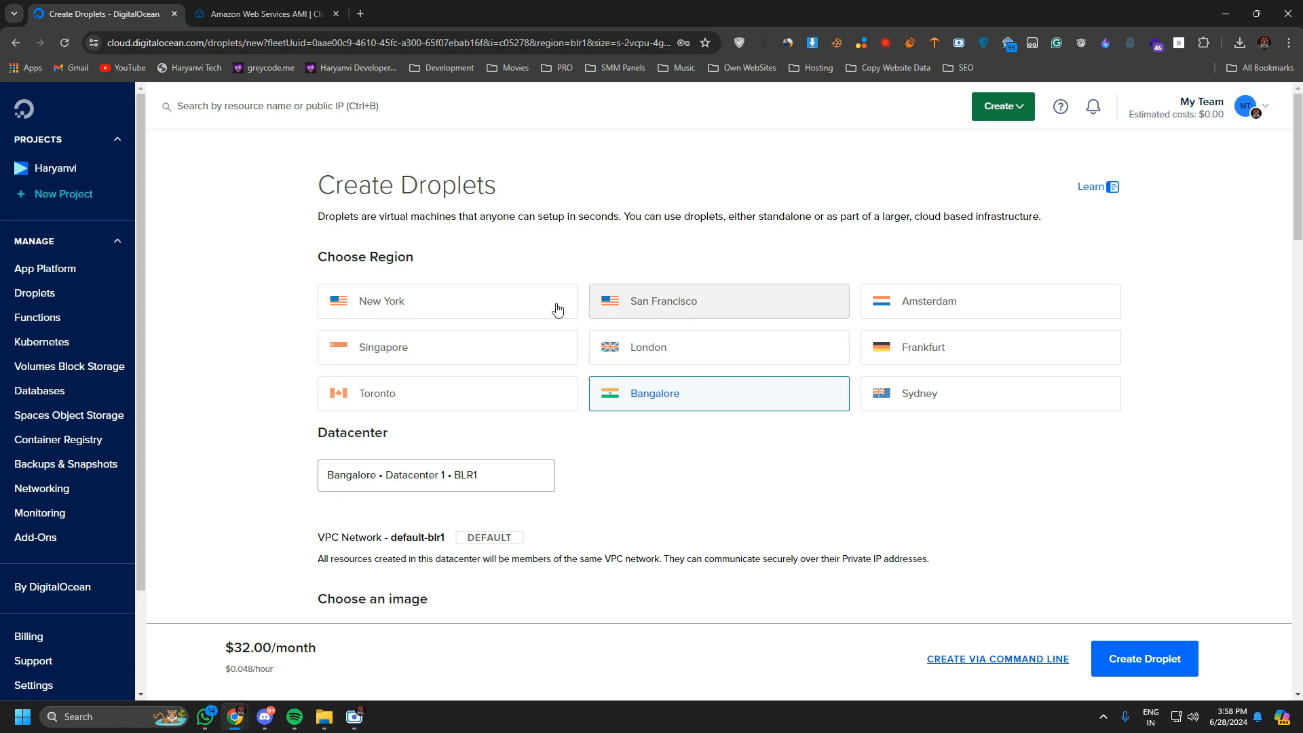
Search the Marketplace images for cloudpanel and select CloudPanel 2 - Ubuntu 24.04 as the Droplet's image.
{"action": "scroll", "coordinate": [378, 371], "scroll_direction": "down", "scroll_amount": 3}
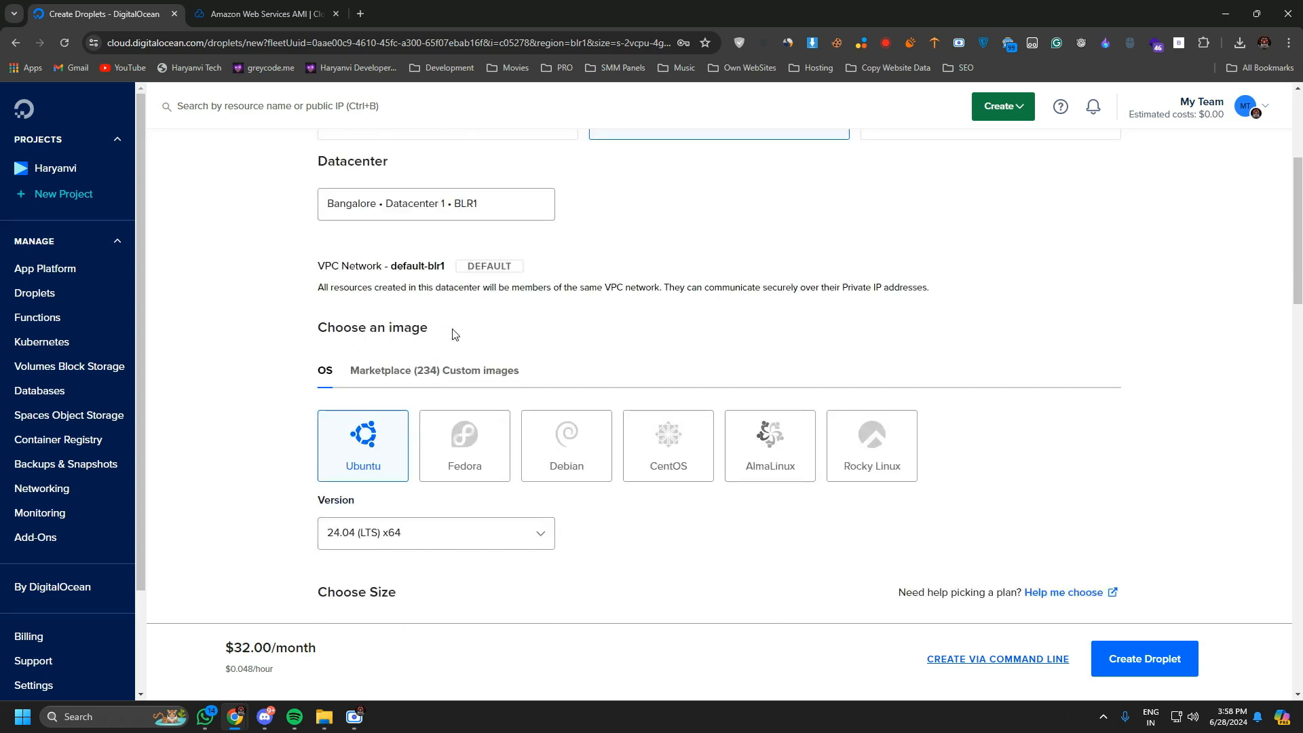
{"action": "scroll", "coordinate": [453, 334], "scroll_direction": "down", "scroll_amount": 2}
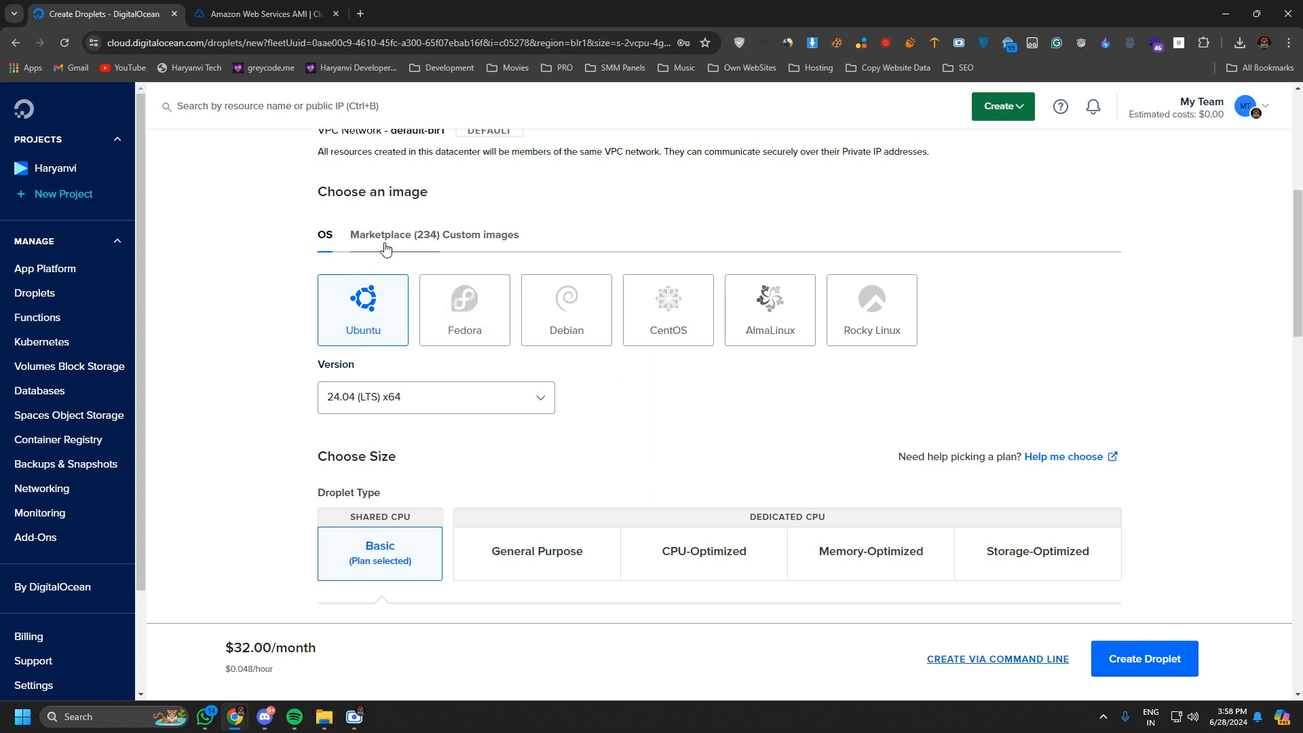
{"action": "left_click", "coordinate": [264, 13]}
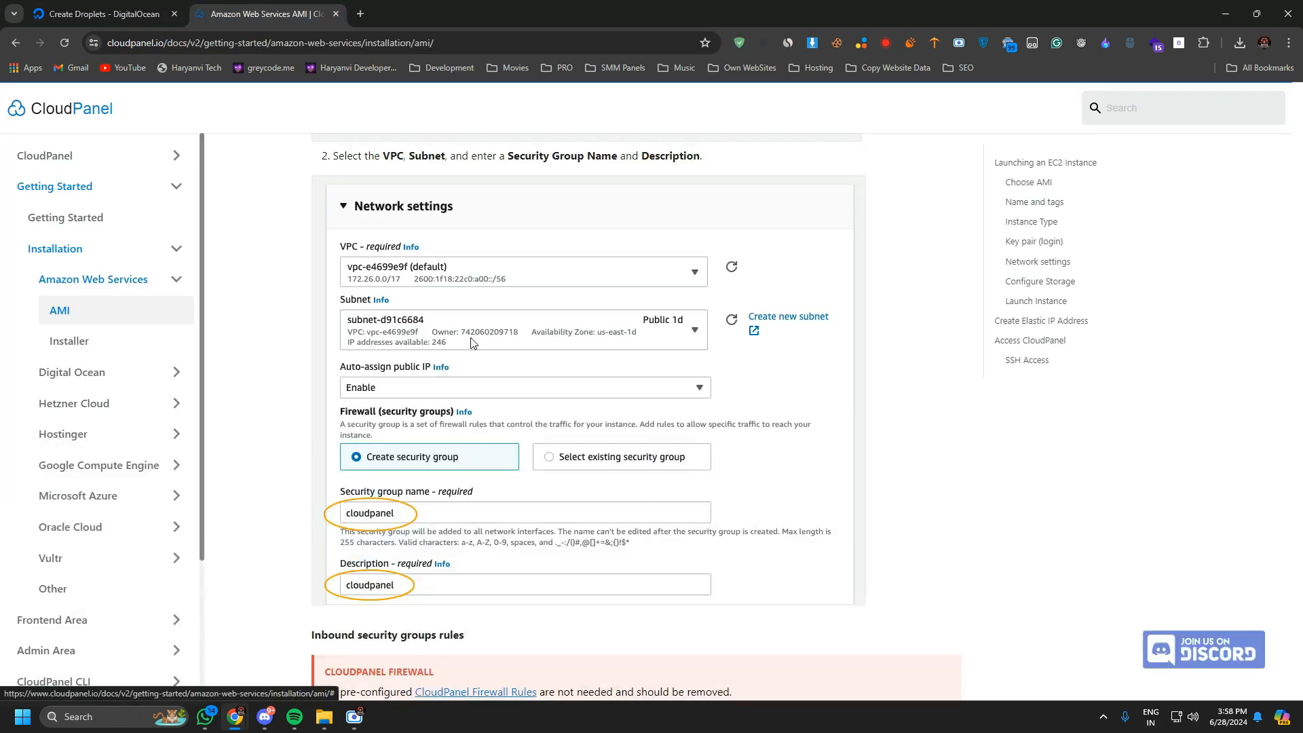
{"action": "scroll", "coordinate": [475, 344], "scroll_direction": "up", "scroll_amount": 3}
{"action": "left_click", "coordinate": [84, 7]}
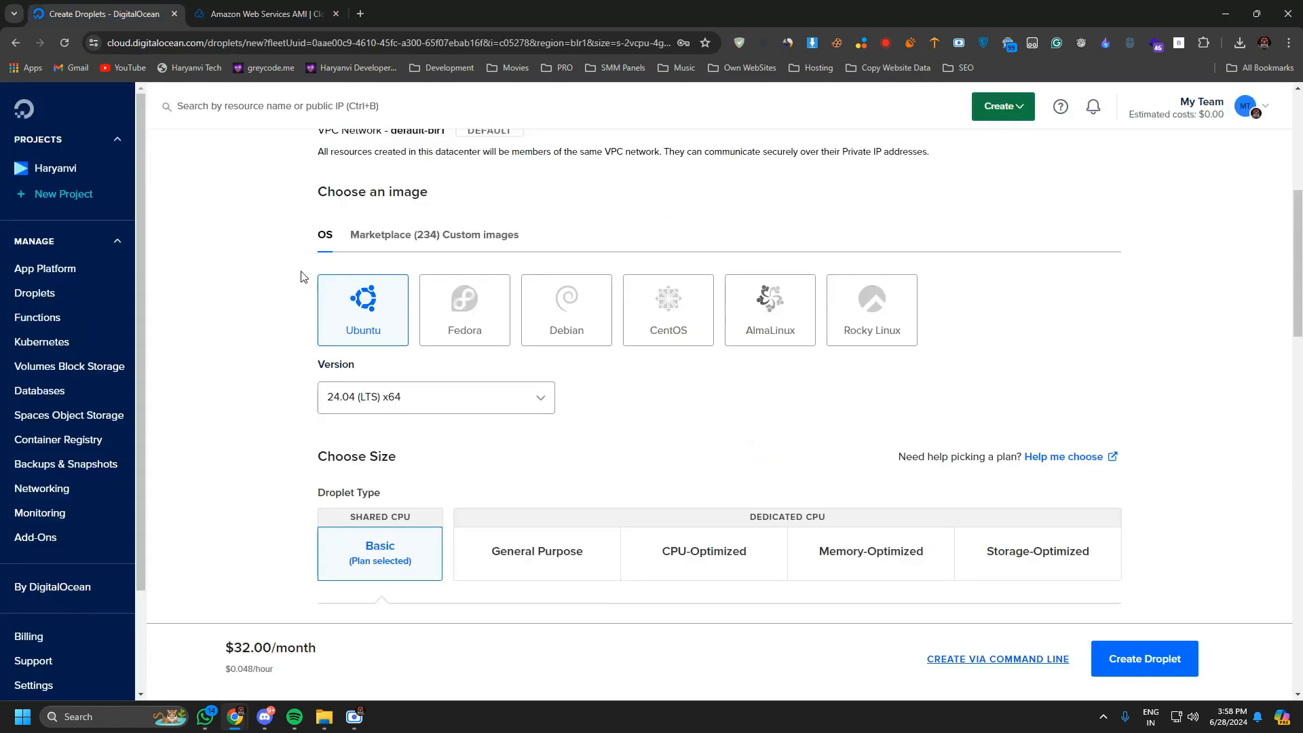
{"action": "left_click", "coordinate": [395, 241]}
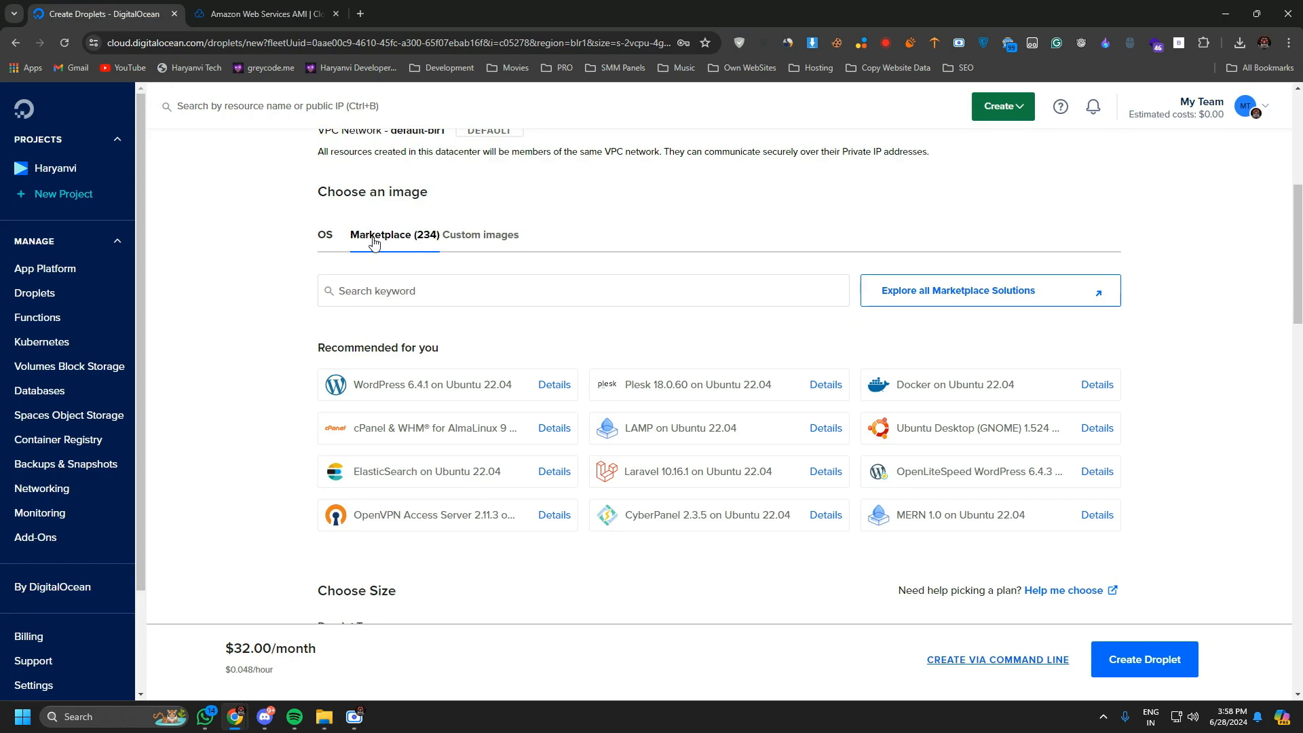
{"action": "left_click", "coordinate": [471, 290]}
{"action": "type", "text": "cloudpanel"}
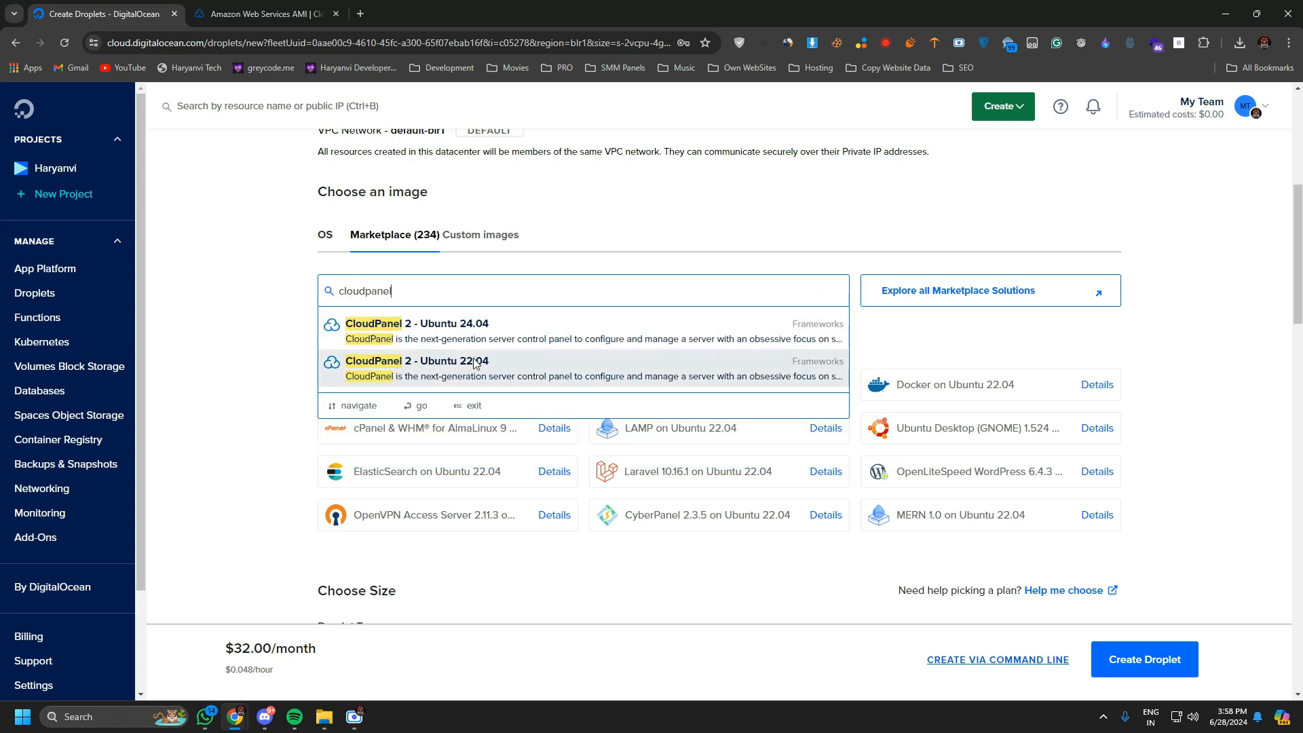
{"action": "scroll", "coordinate": [478, 366], "scroll_direction": "down", "scroll_amount": 1}
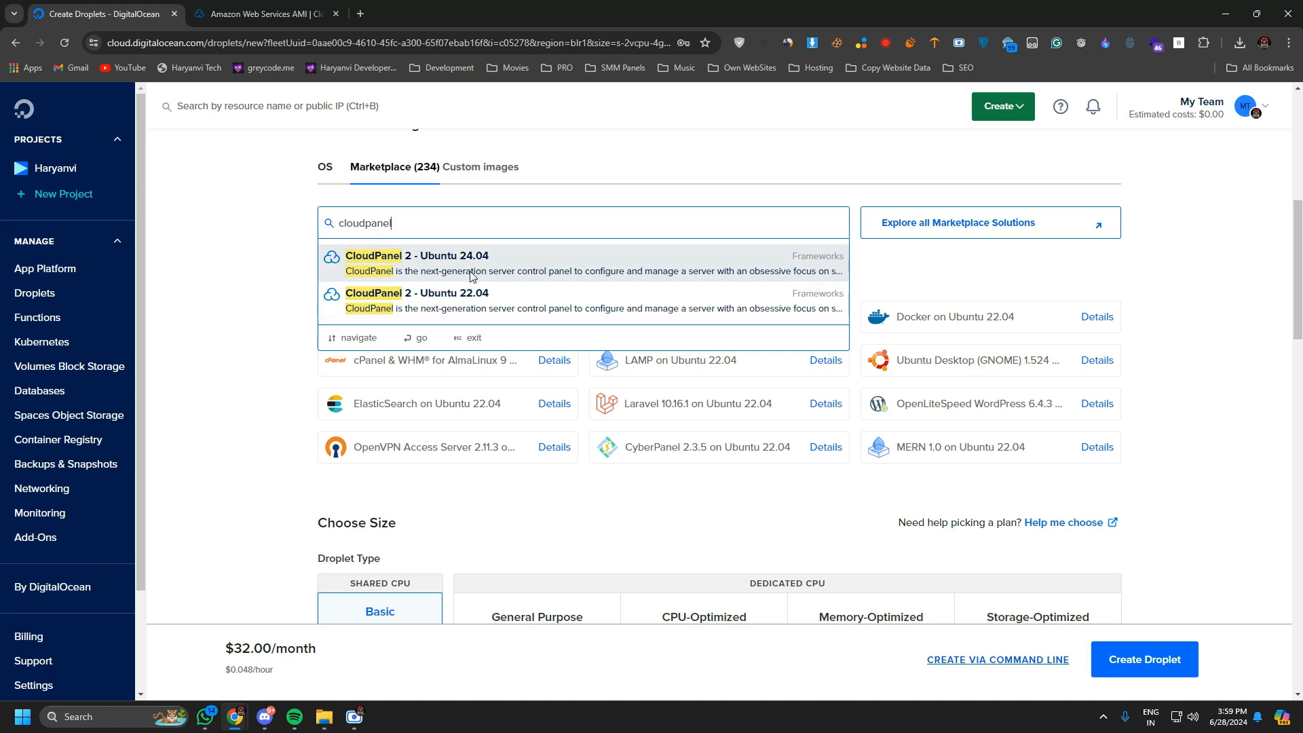
{"action": "left_click", "coordinate": [473, 277]}
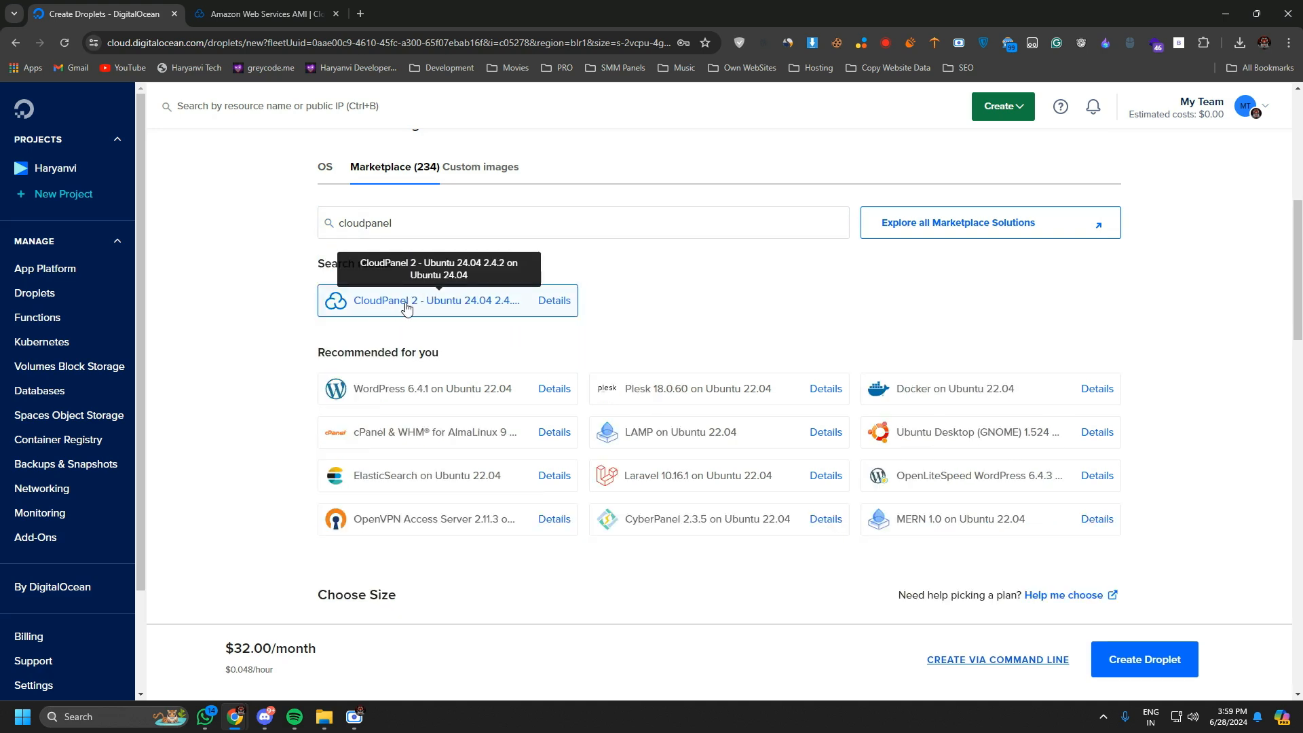
Set the Droplet's CPU option to Regular SSD and choose the $12/month plan with 2 GB, 1 CPU and 50 GB disk.
{"action": "scroll", "coordinate": [402, 313], "scroll_direction": "down", "scroll_amount": 5}
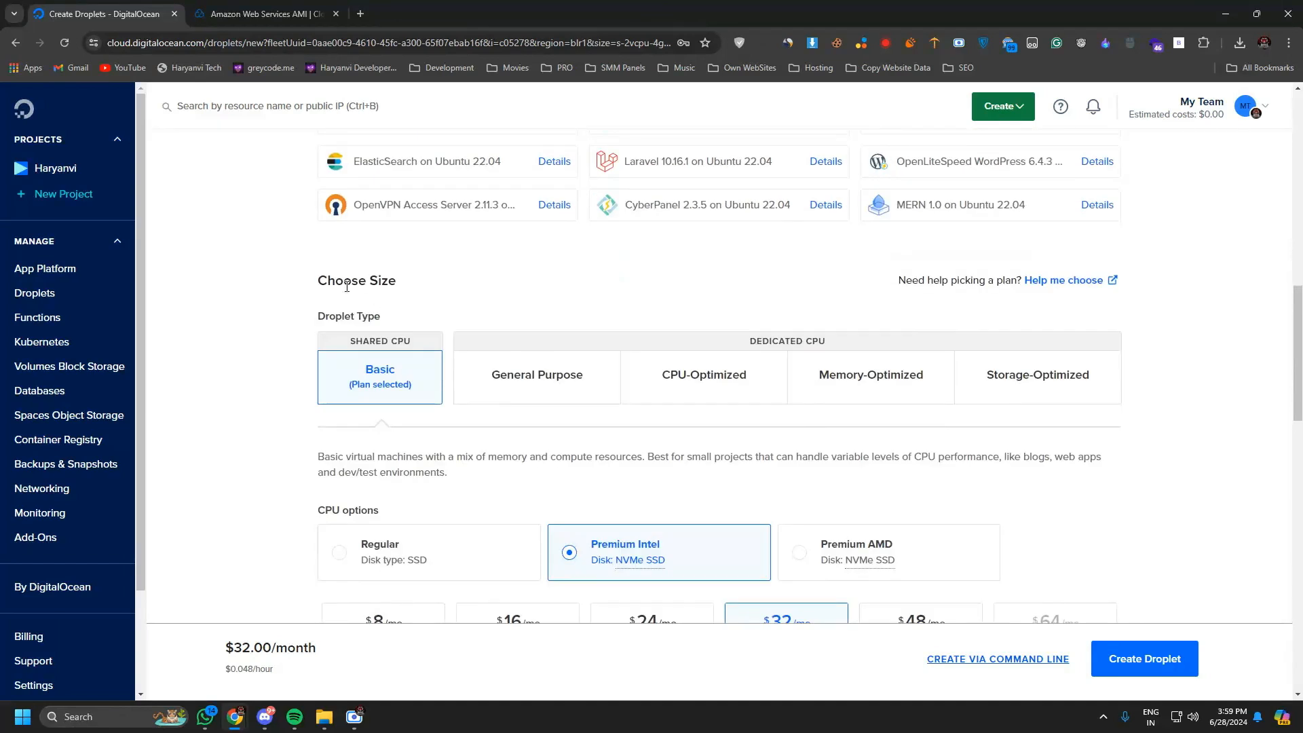
{"action": "left_click_drag", "start_coordinate": [323, 290], "coordinate": [349, 284]}
{"action": "left_click_drag", "start_coordinate": [388, 282], "coordinate": [397, 282]}
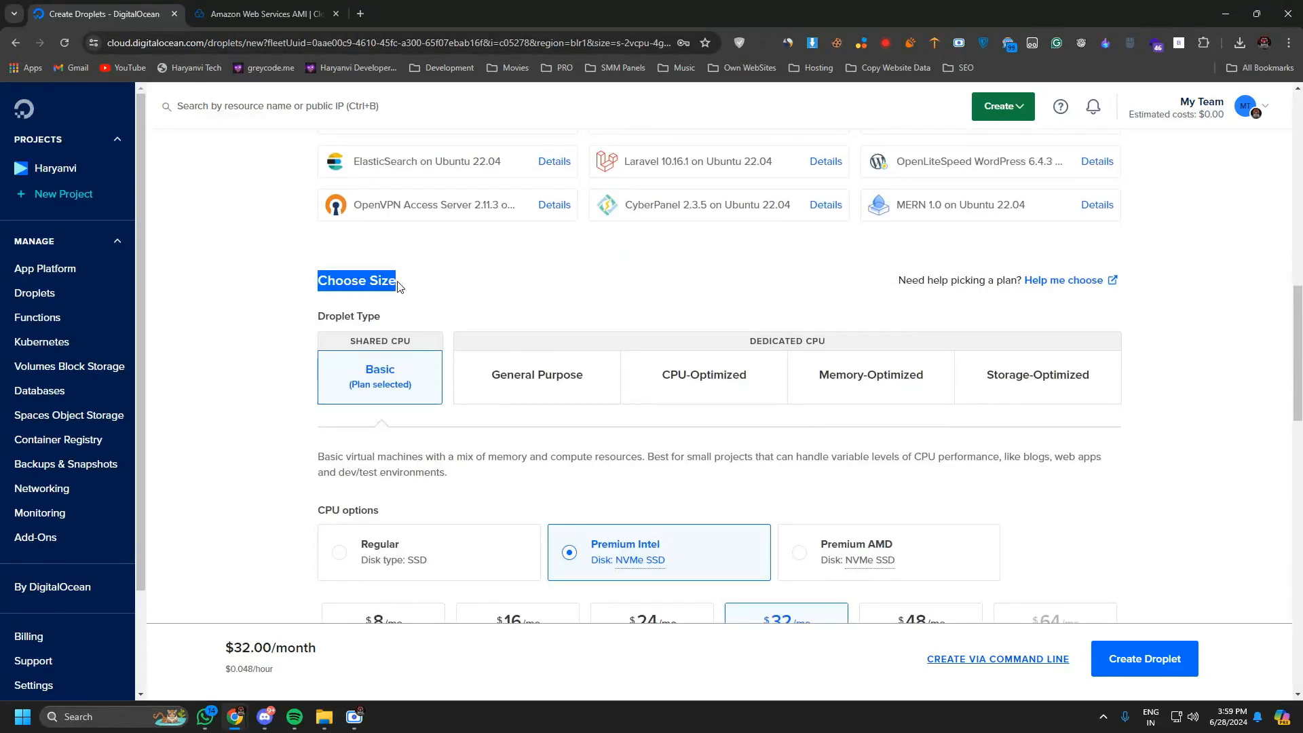
{"action": "scroll", "coordinate": [438, 319], "scroll_direction": "down", "scroll_amount": 2}
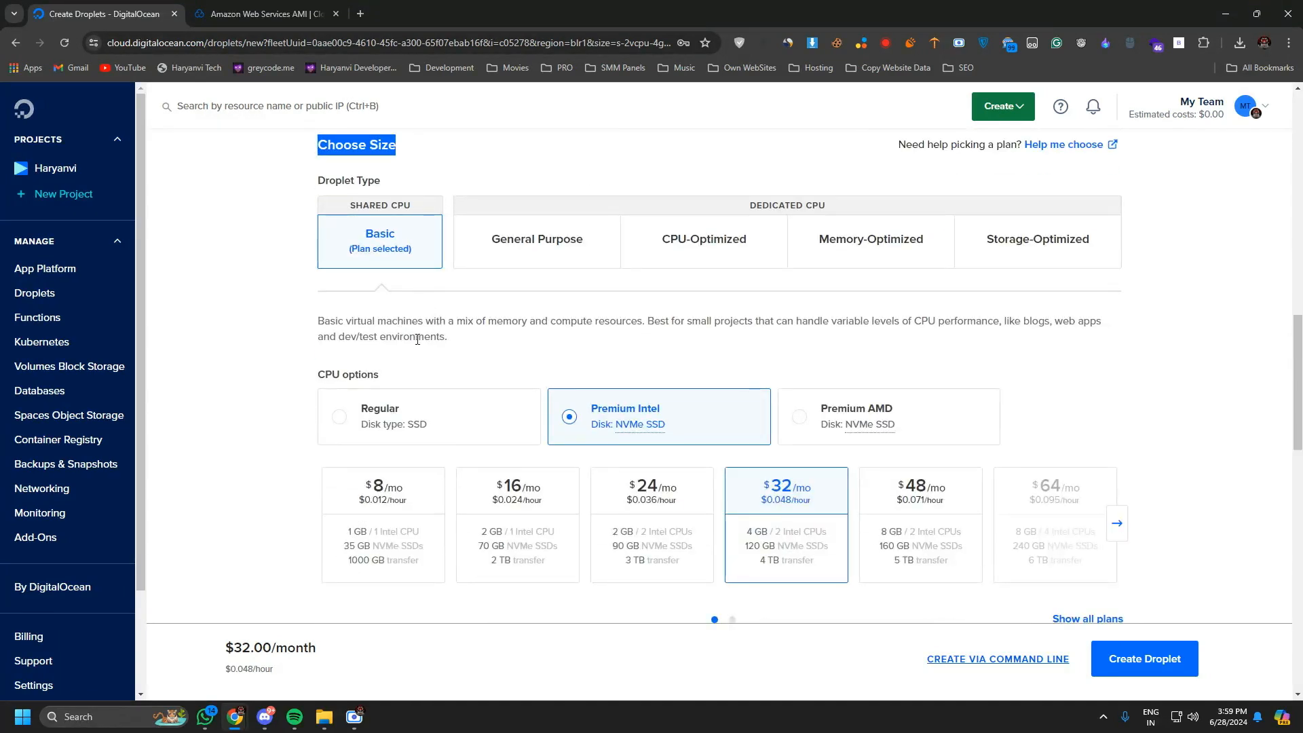
{"action": "scroll", "coordinate": [480, 355], "scroll_direction": "down", "scroll_amount": 3}
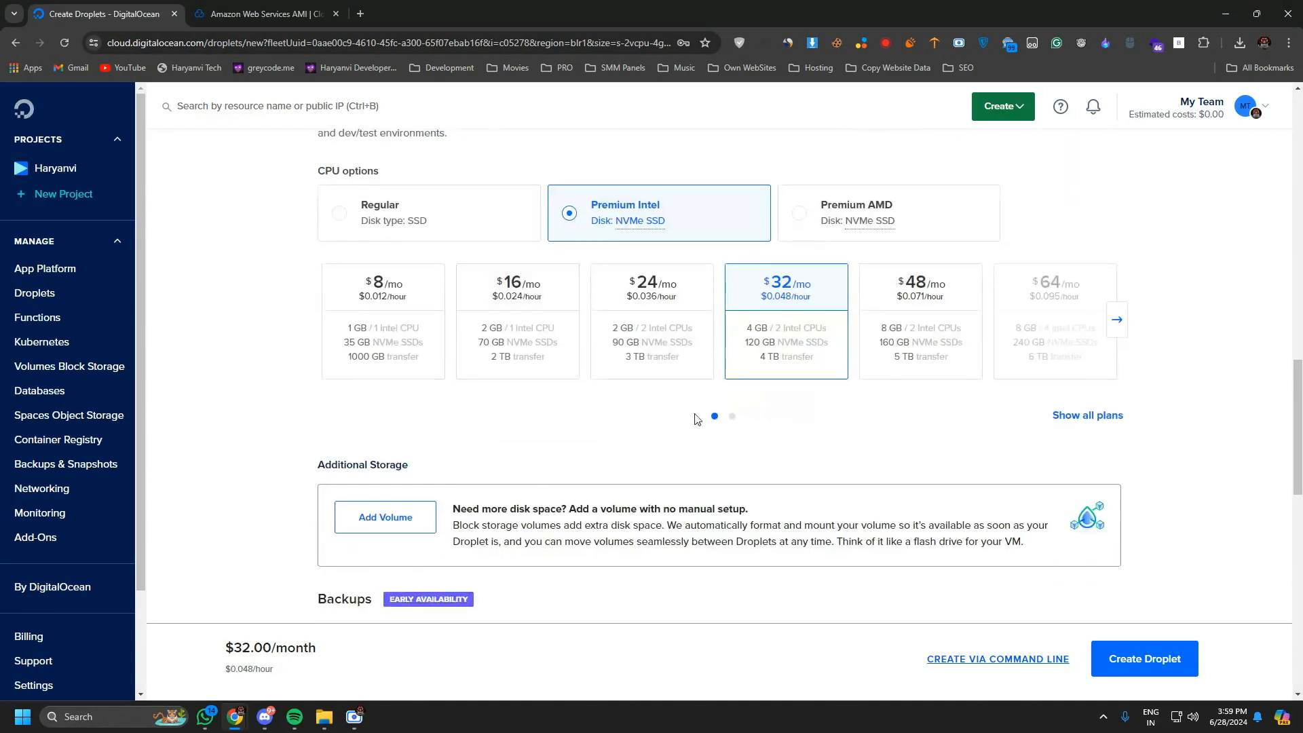
{"action": "left_click", "coordinate": [467, 226]}
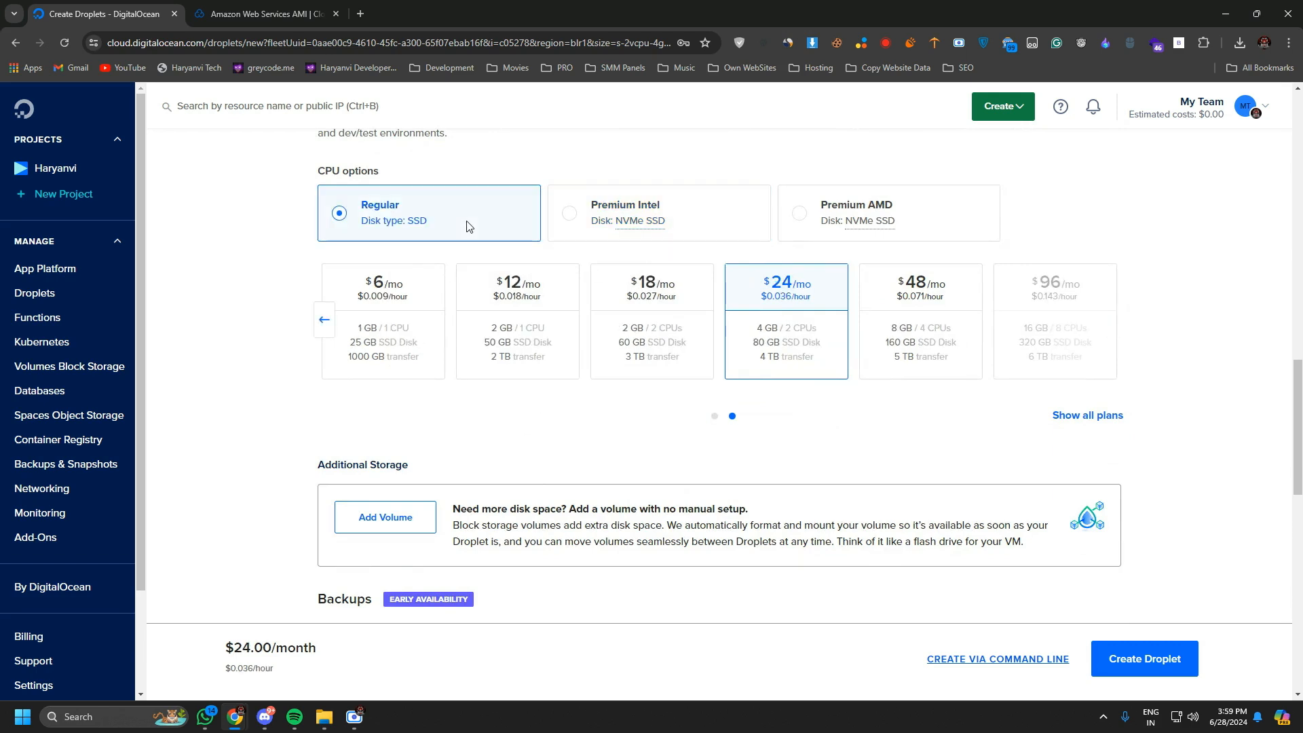
{"action": "left_click", "coordinate": [324, 319]}
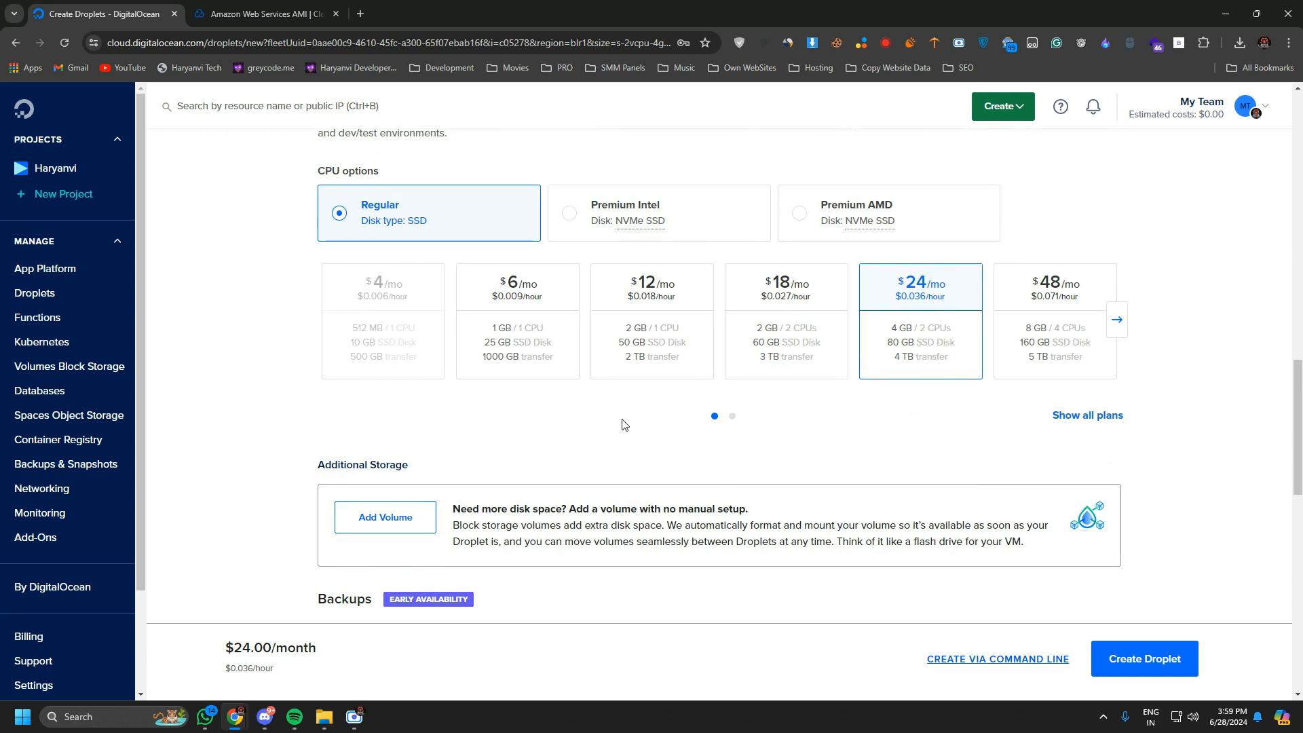
{"action": "left_click", "coordinate": [651, 362]}
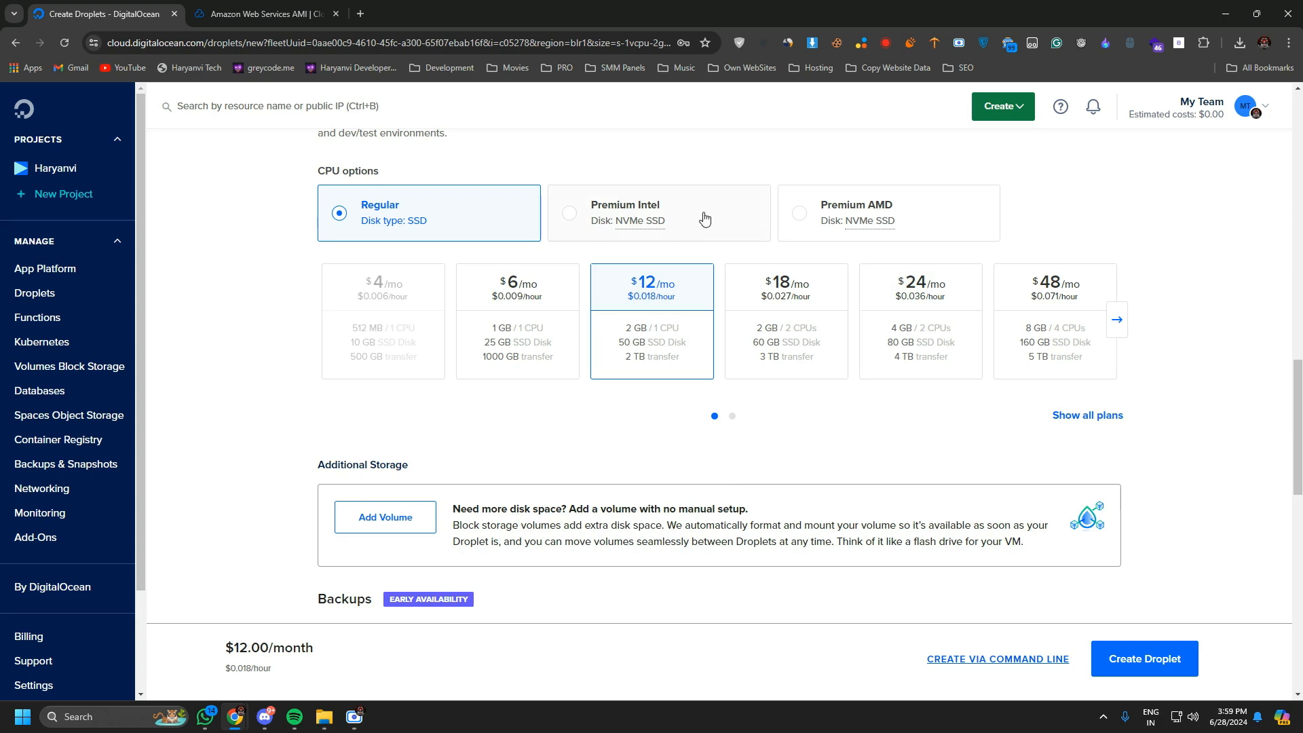
{"action": "left_click_drag", "start_coordinate": [630, 283], "coordinate": [684, 284]}
{"action": "left_click_drag", "start_coordinate": [624, 331], "coordinate": [684, 348]}
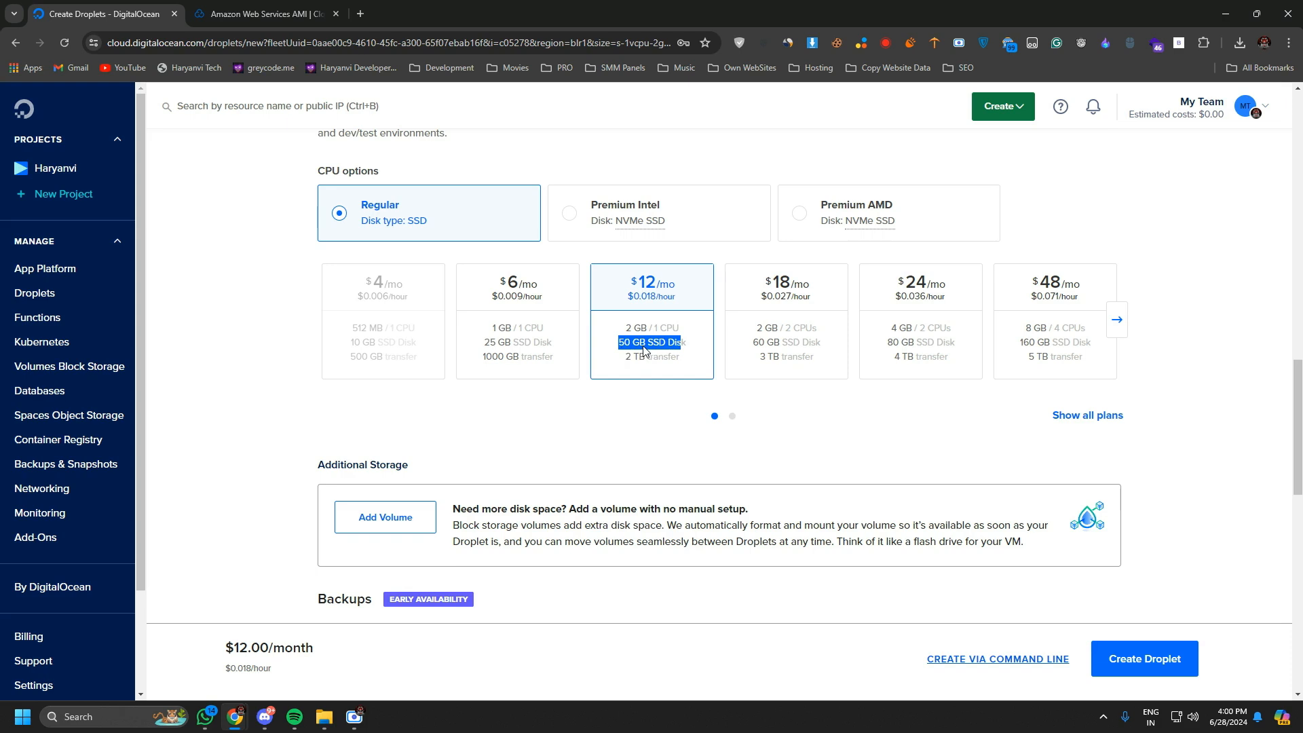
Enter the Droplet's root password under the Password authentication method, replacing the first entry with a retyped one.
{"action": "scroll", "coordinate": [644, 348], "scroll_direction": "down", "scroll_amount": 7}
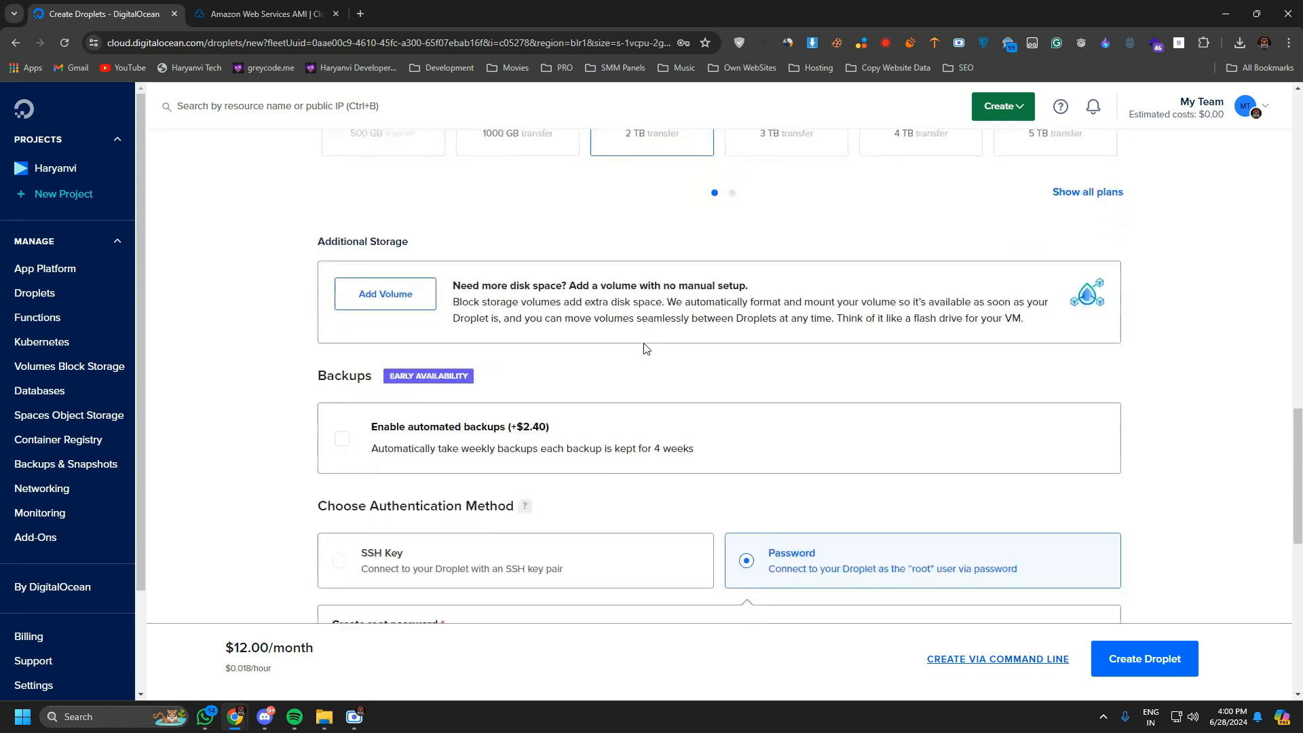
{"action": "scroll", "coordinate": [475, 299], "scroll_direction": "up", "scroll_amount": 3}
{"action": "scroll", "coordinate": [449, 329], "scroll_direction": "up", "scroll_amount": 4}
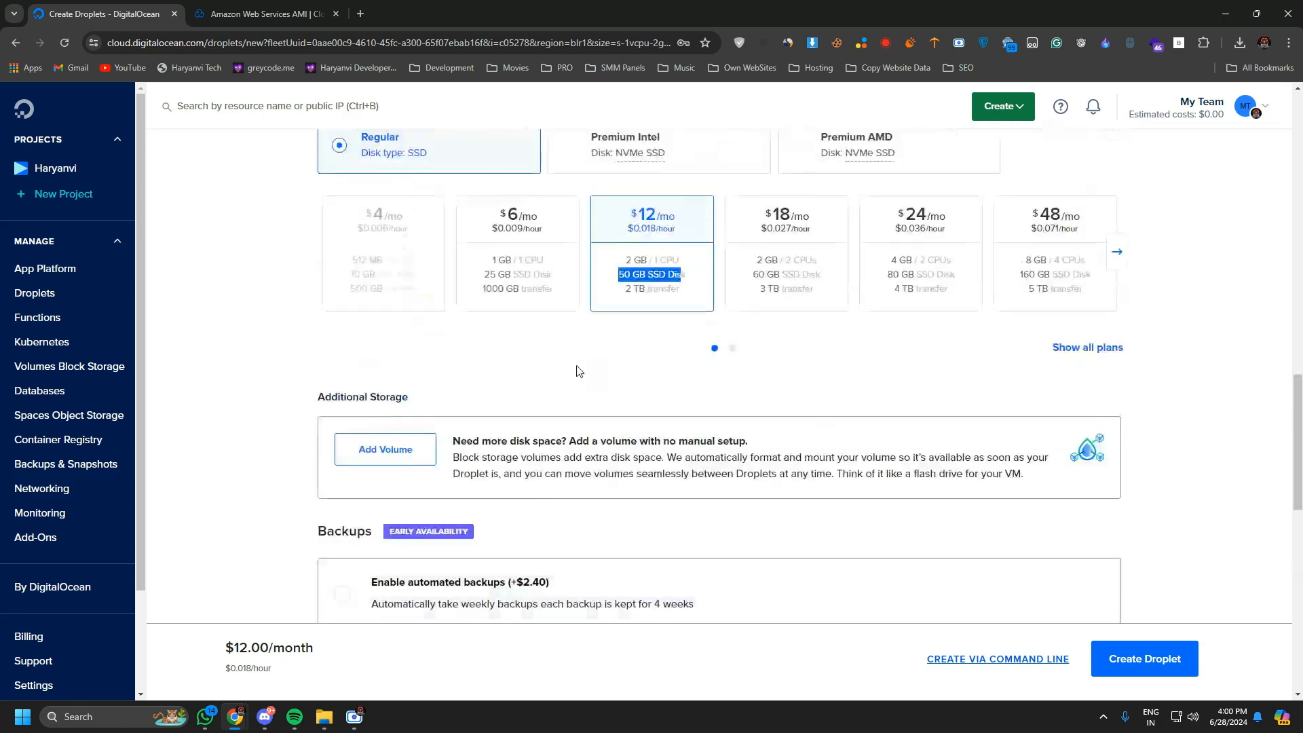
{"action": "scroll", "coordinate": [407, 305], "scroll_direction": "down", "scroll_amount": 8}
{"action": "left_click_drag", "start_coordinate": [334, 254], "coordinate": [466, 255]}
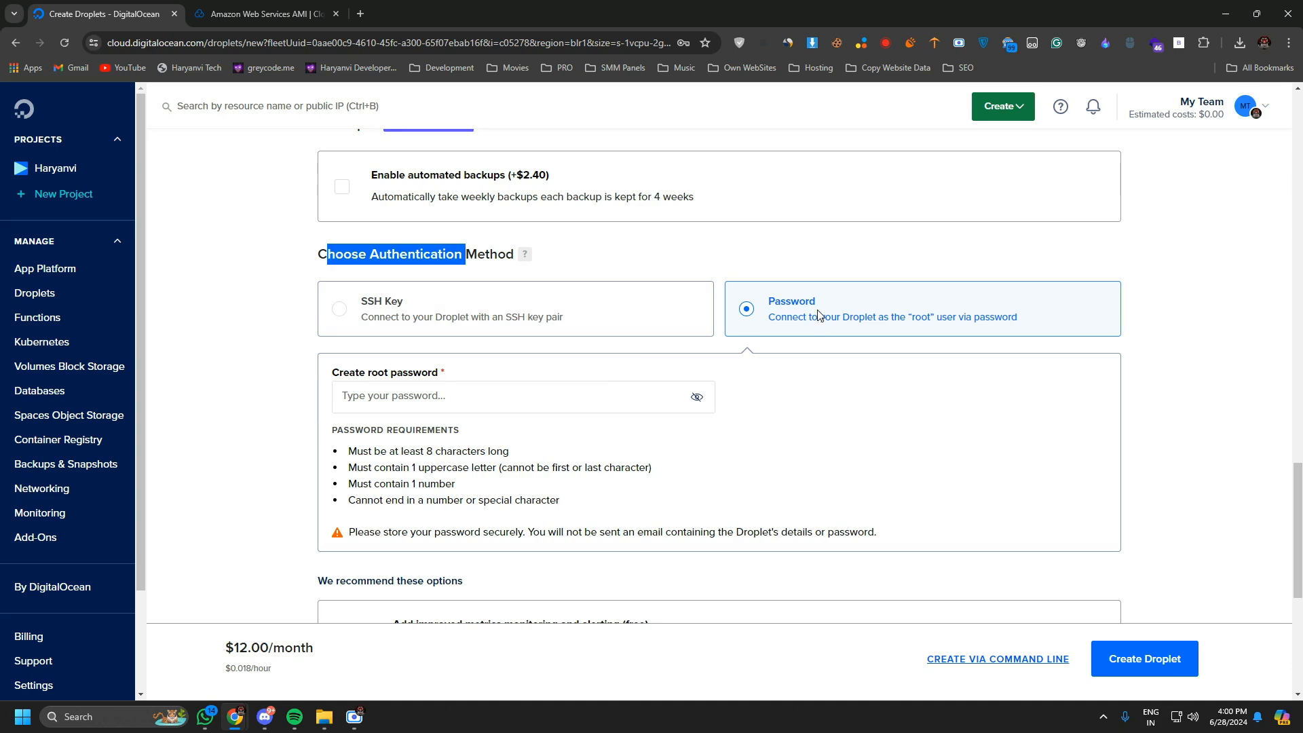
{"action": "left_click", "coordinate": [489, 398]}
{"action": "double_click", "coordinate": [923, 317]}
{"action": "left_click", "coordinate": [423, 403]}
{"action": "type", "text": "••••"}
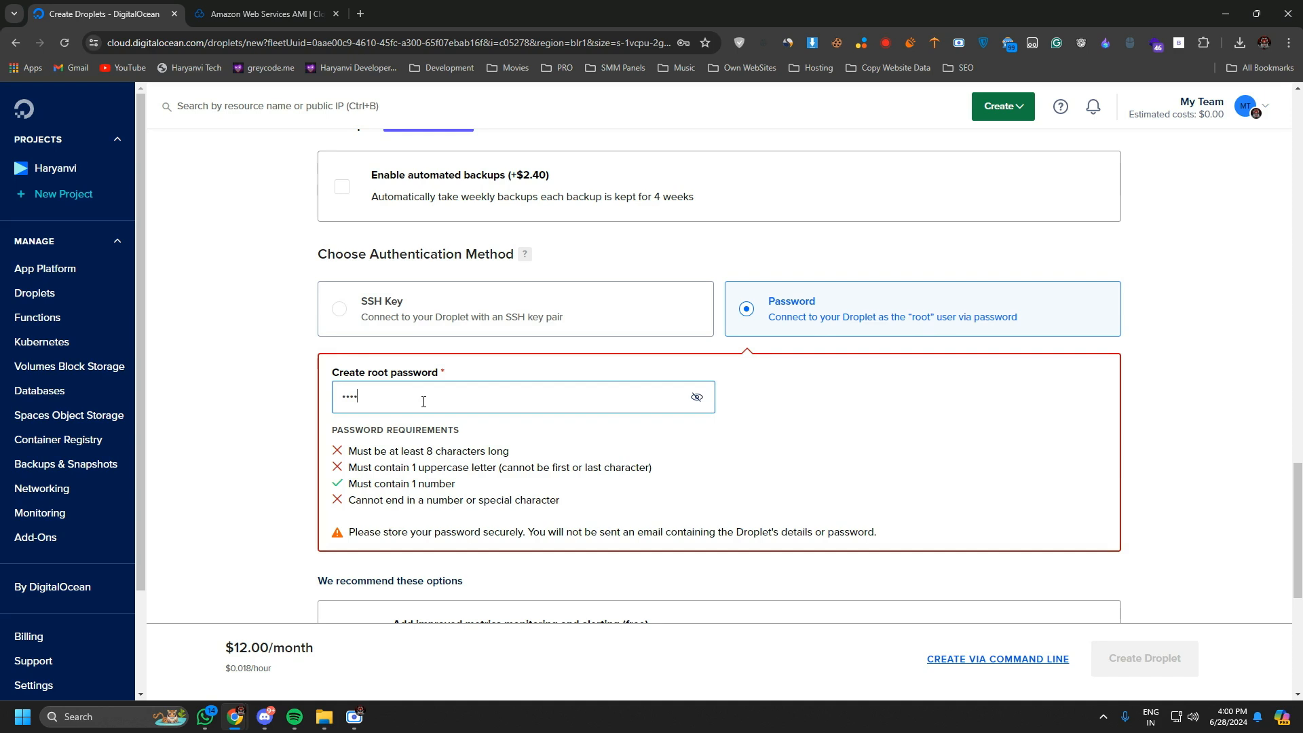
{"action": "type", "text": "•••••"}
{"action": "left_click_drag", "start_coordinate": [412, 402], "coordinate": [251, 404]}
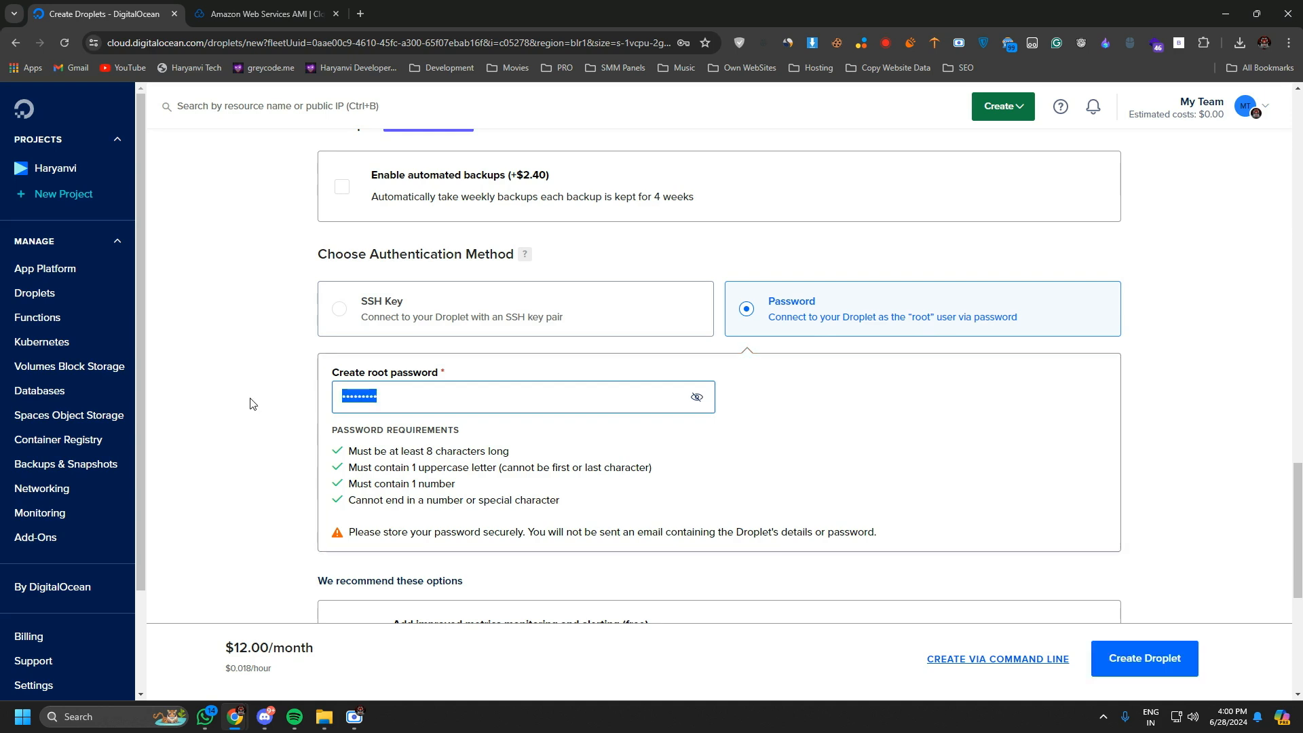
{"action": "type", "text": "•••••••••"}
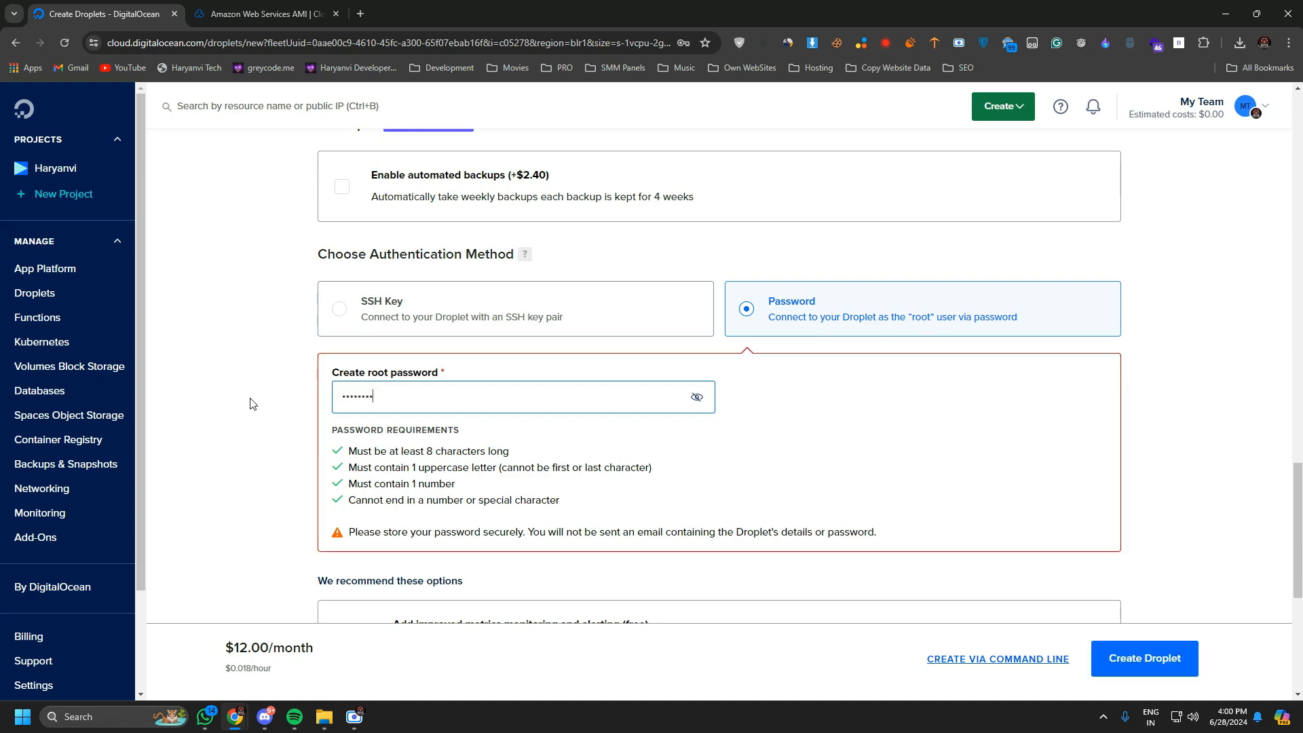
Enable the free improved metrics monitoring and alerting and public IPv6 networking for the Droplet.
{"action": "left_click_drag", "start_coordinate": [349, 450], "coordinate": [570, 510]}
{"action": "scroll", "coordinate": [541, 266], "scroll_direction": "down", "scroll_amount": 4}
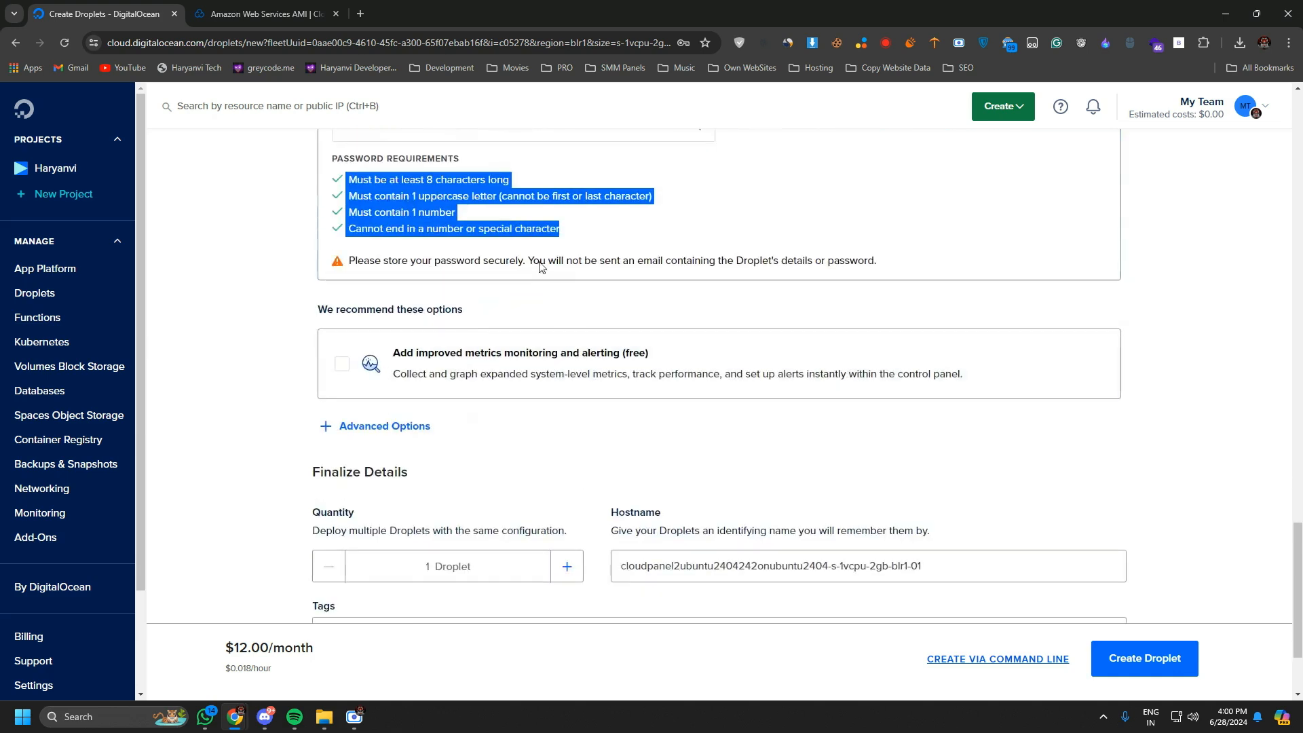
{"action": "left_click_drag", "start_coordinate": [314, 309], "coordinate": [462, 309]}
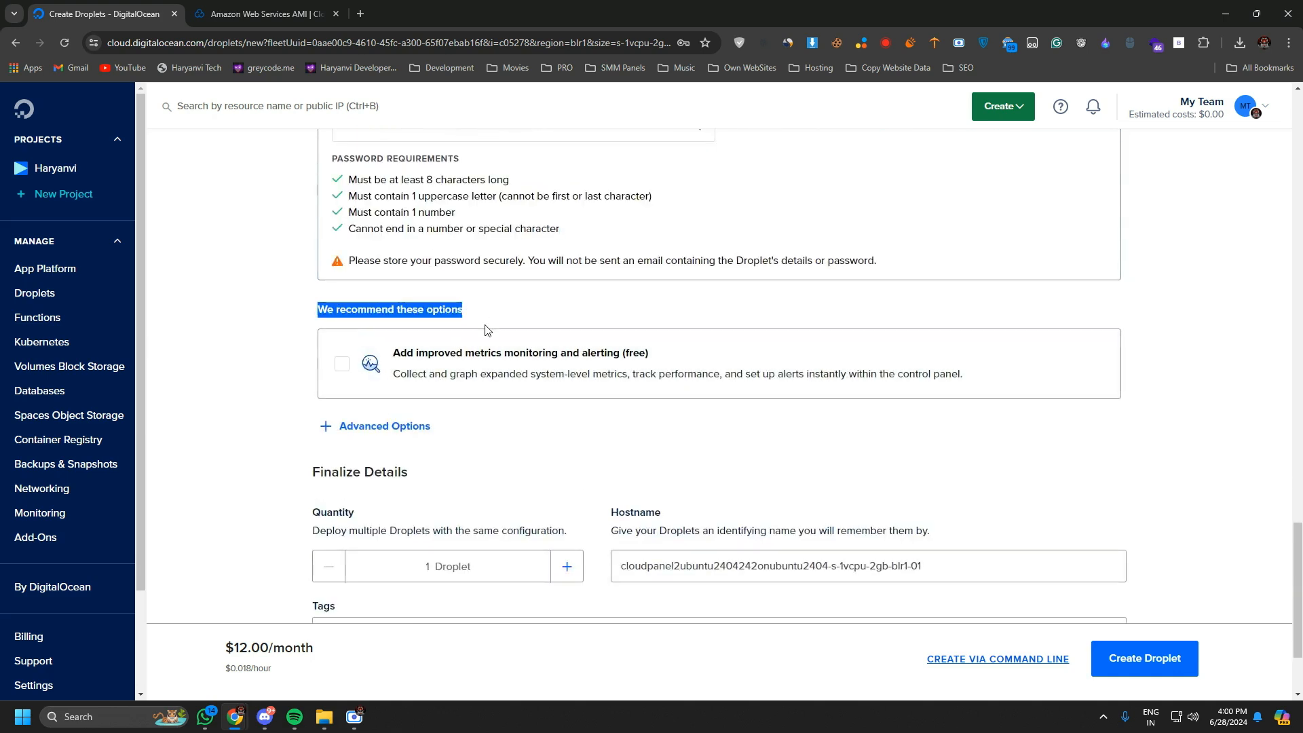
{"action": "left_click", "coordinate": [541, 356]}
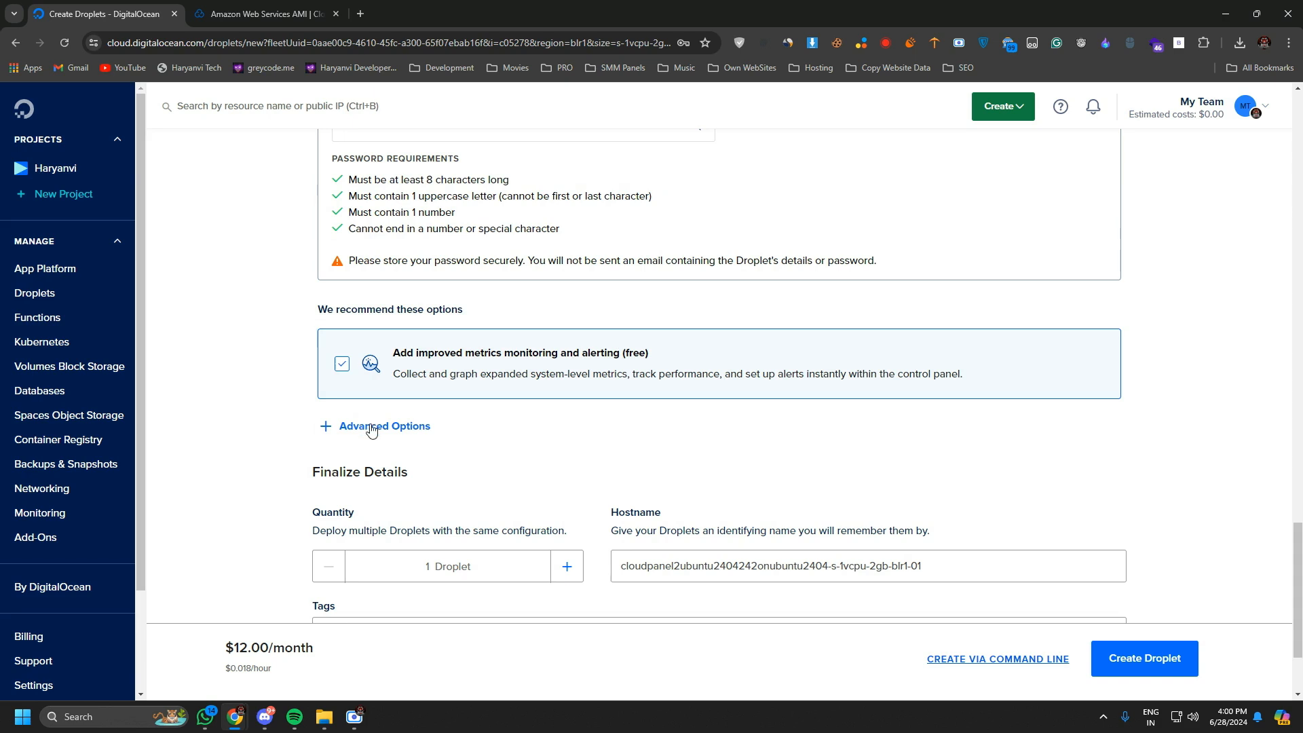
{"action": "left_click", "coordinate": [377, 426]}
{"action": "left_click", "coordinate": [394, 480]}
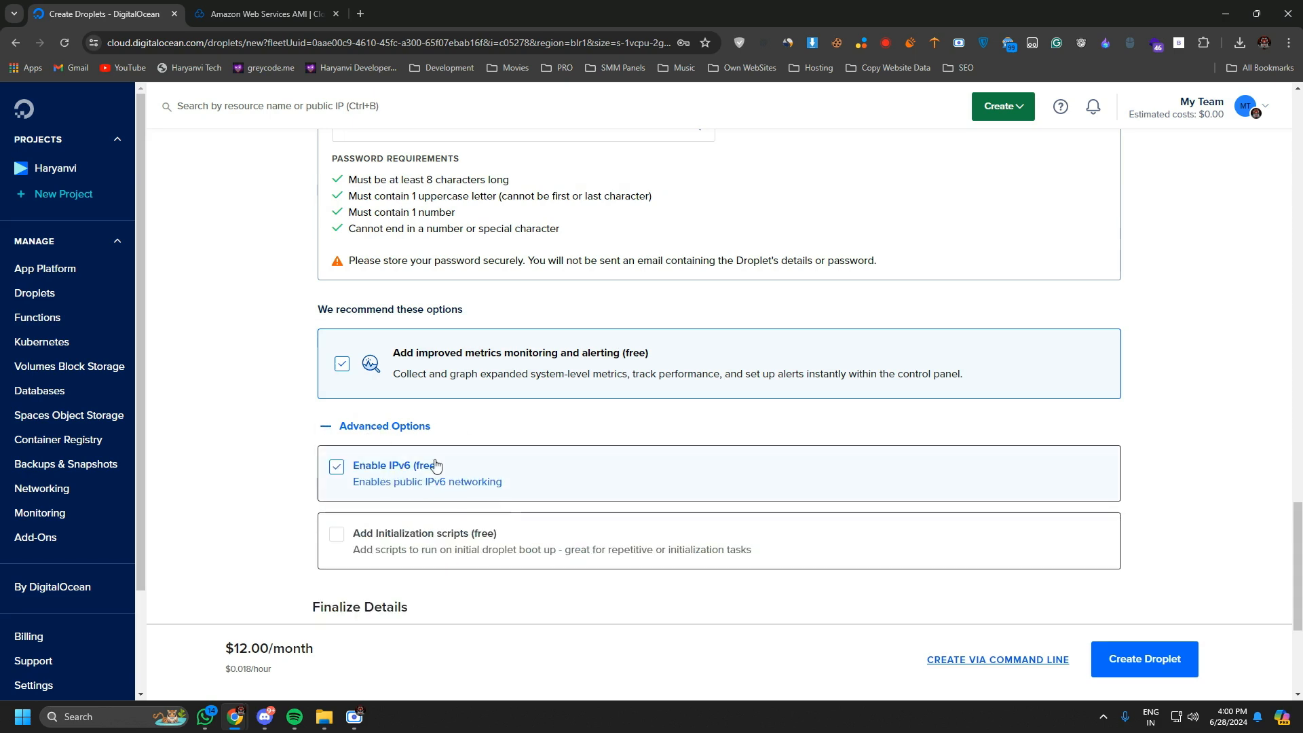
Set the Droplet's hostname to CloudPanel and create the Droplet.
{"action": "scroll", "coordinate": [506, 322], "scroll_direction": "down", "scroll_amount": 4}
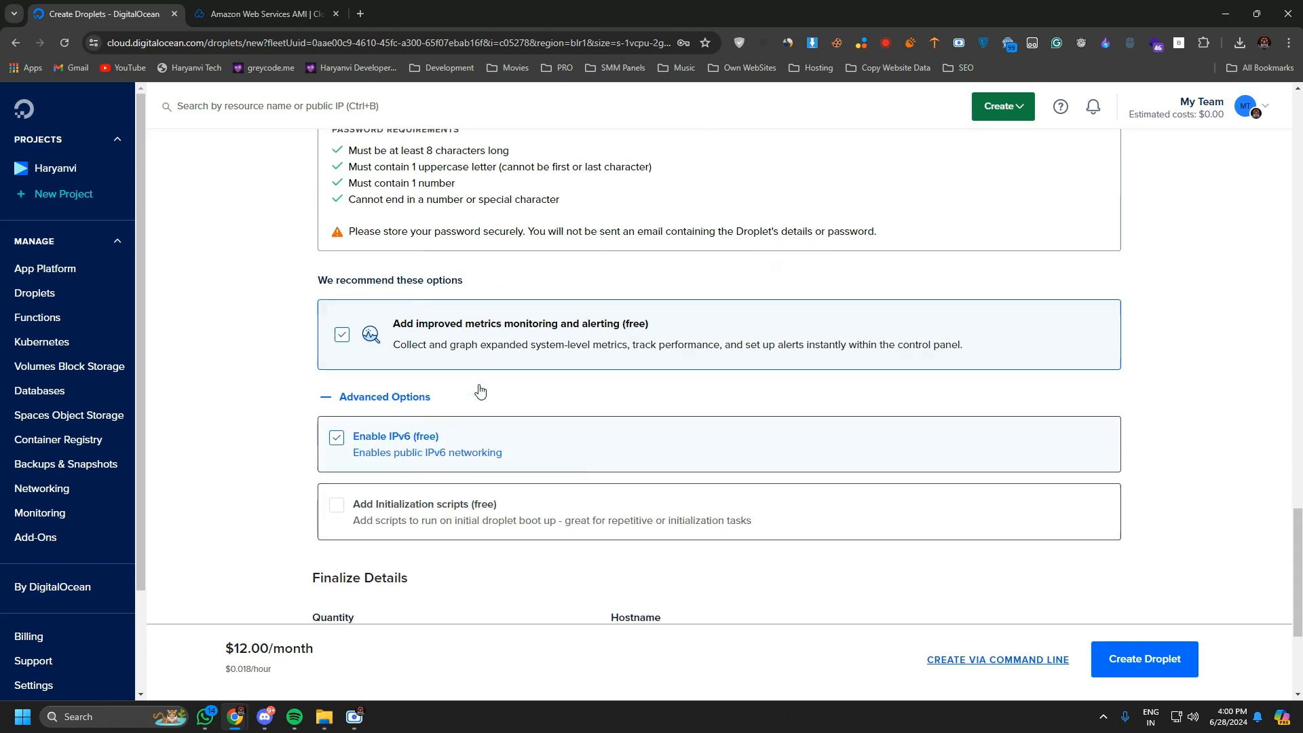
{"action": "left_click_drag", "start_coordinate": [924, 428], "coordinate": [678, 453]}
{"action": "key", "text": "BackSpace"}
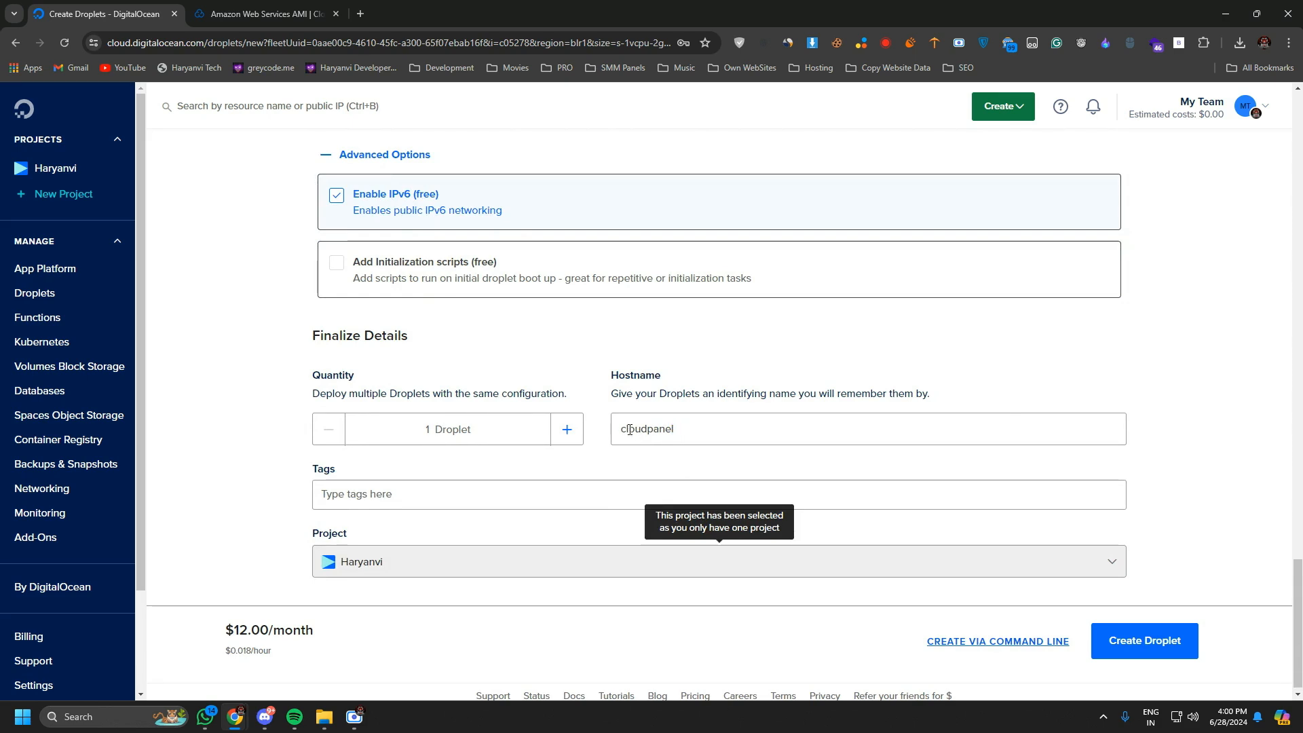
{"action": "key", "text": "BackSpace"}
{"action": "type", "text": "C"}
{"action": "key", "text": "BackSpace"}
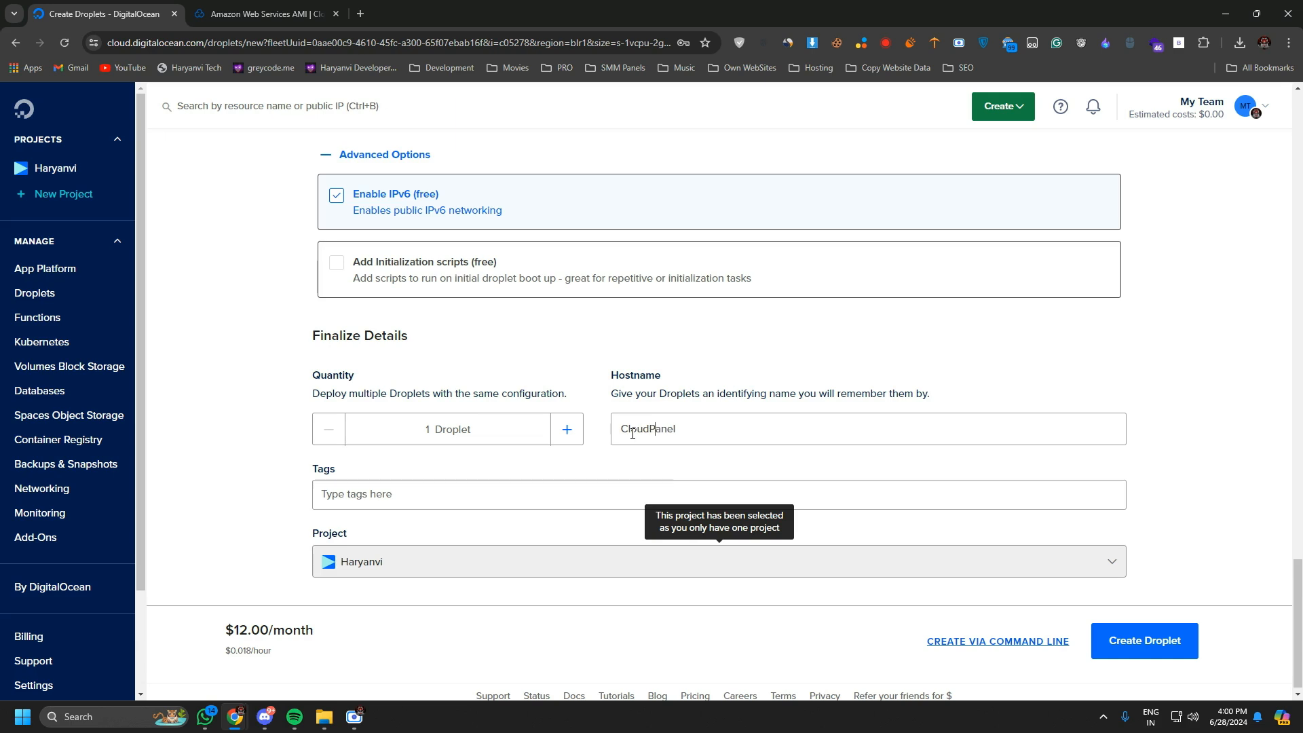
{"action": "key", "text": "ctrl+a"}
{"action": "scroll", "coordinate": [435, 460], "scroll_direction": "down", "scroll_amount": 1}
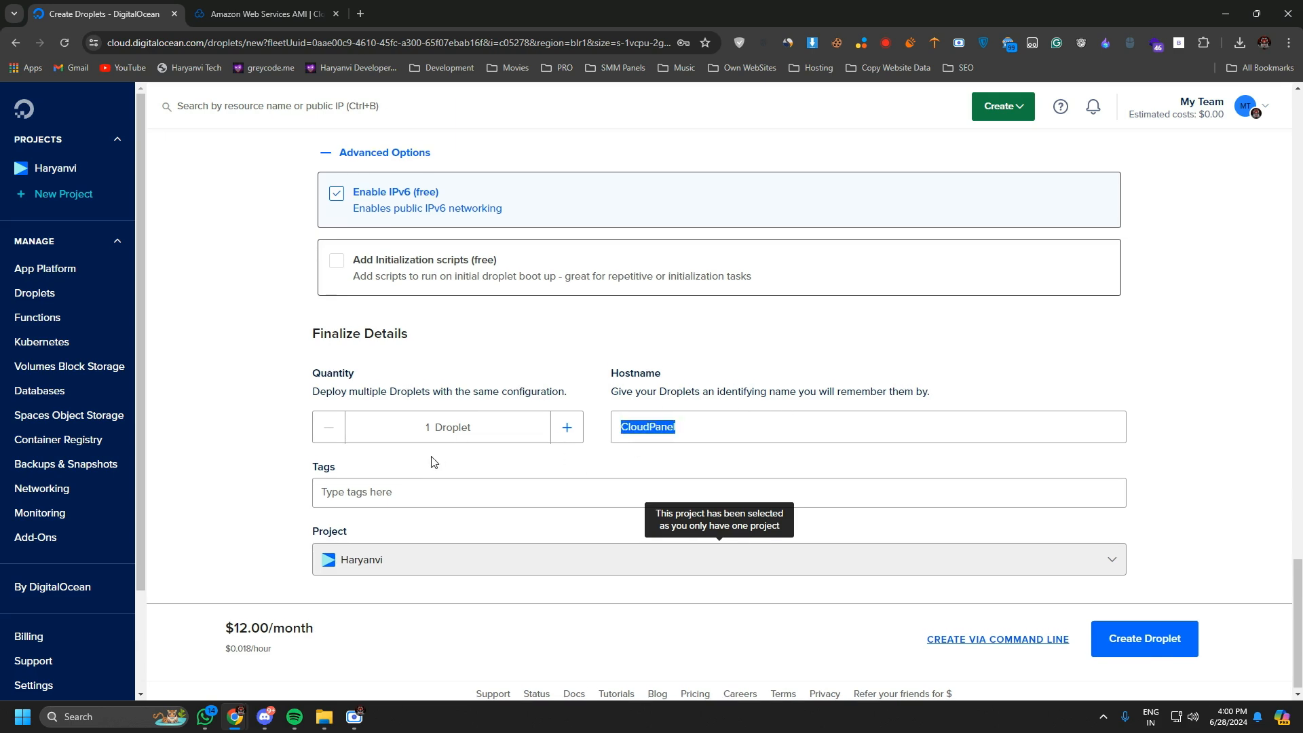
{"action": "left_click", "coordinate": [1147, 634]}
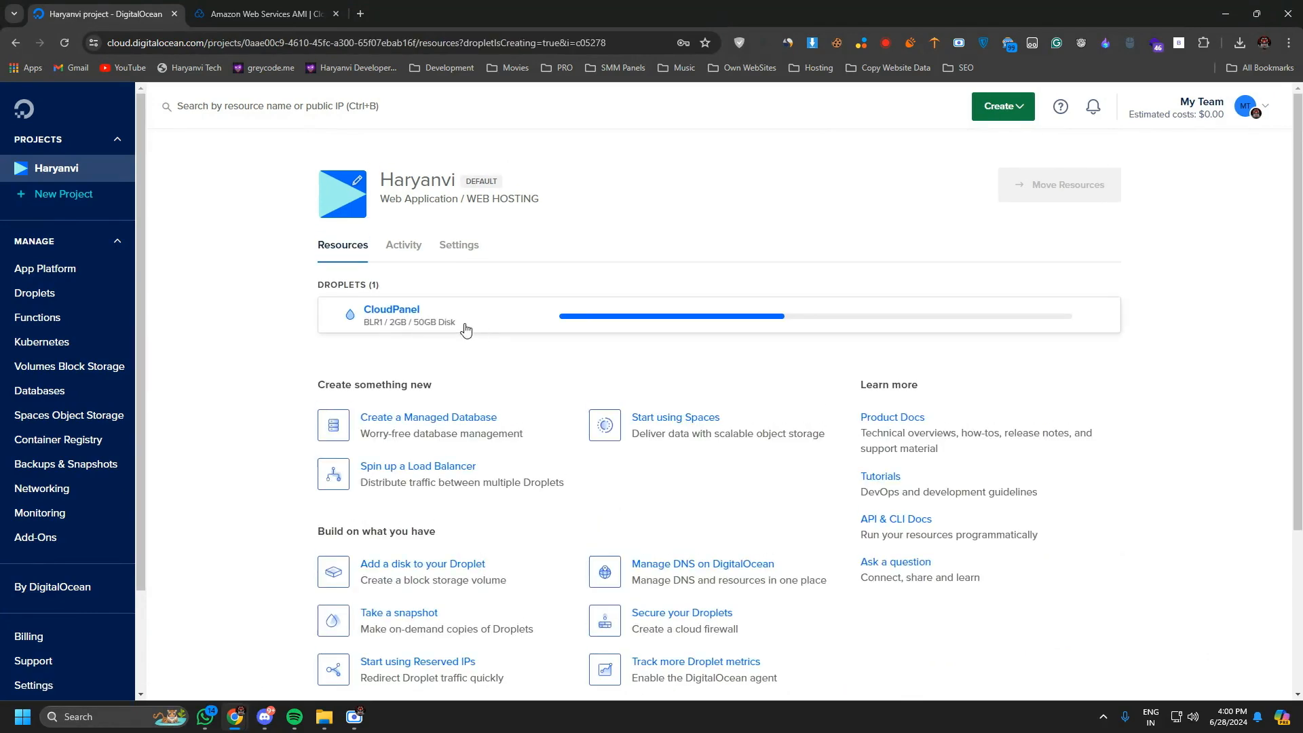
Open the new CloudPanel Droplet's detail page and examine its graphs and IP addresses.
{"action": "left_click", "coordinate": [391, 310]}
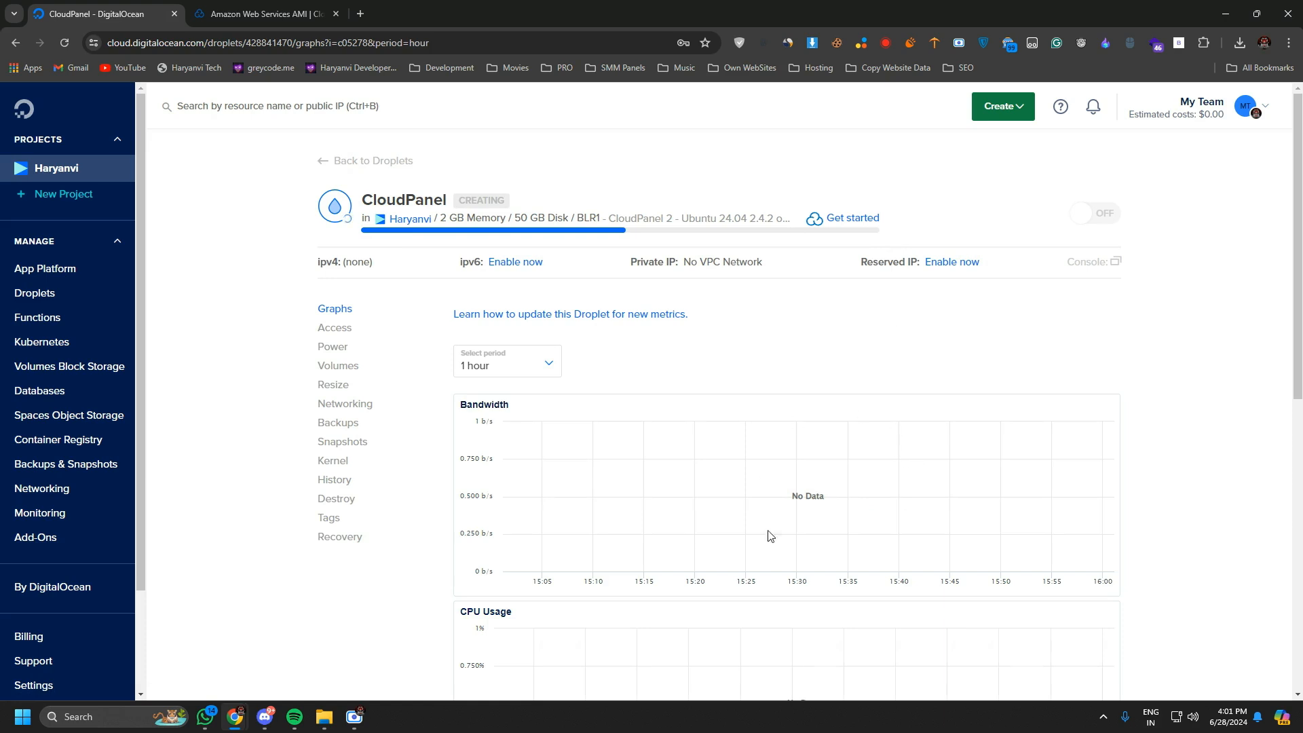
{"action": "scroll", "coordinate": [746, 496], "scroll_direction": "down", "scroll_amount": 5}
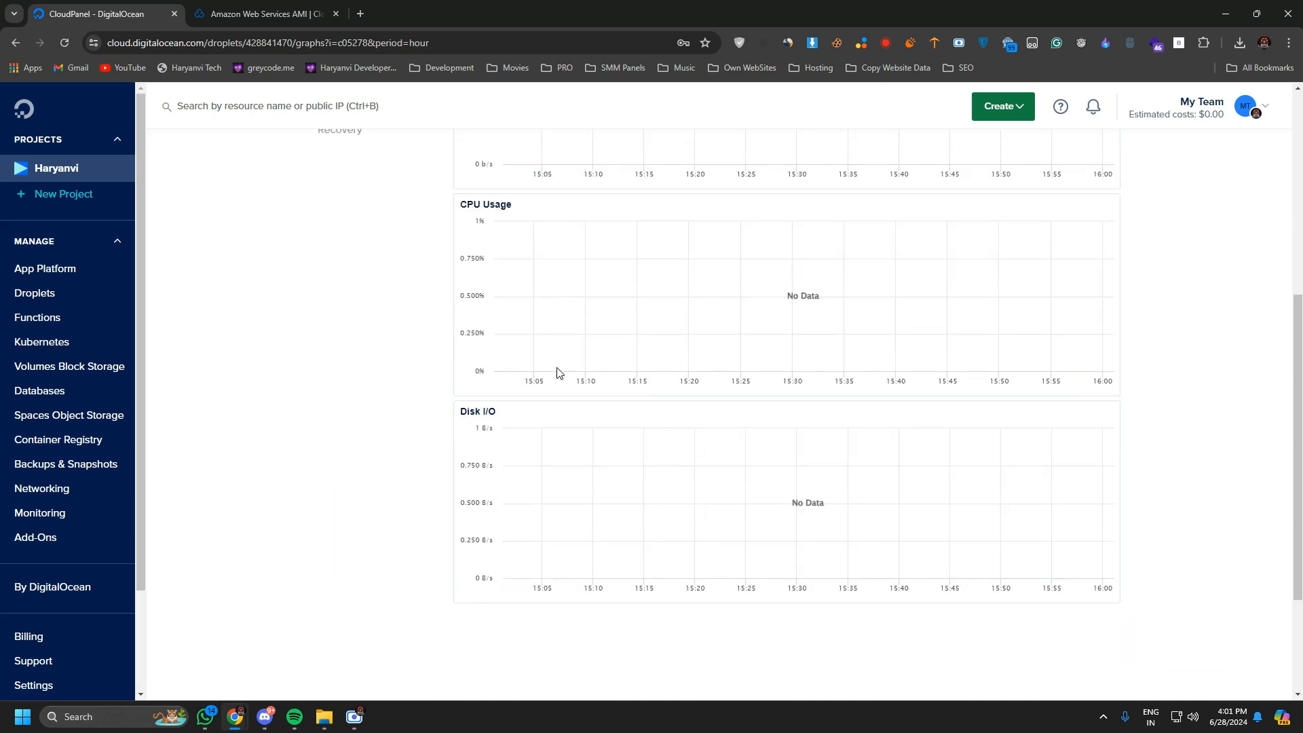
{"action": "scroll", "coordinate": [763, 540], "scroll_direction": "up", "scroll_amount": 5}
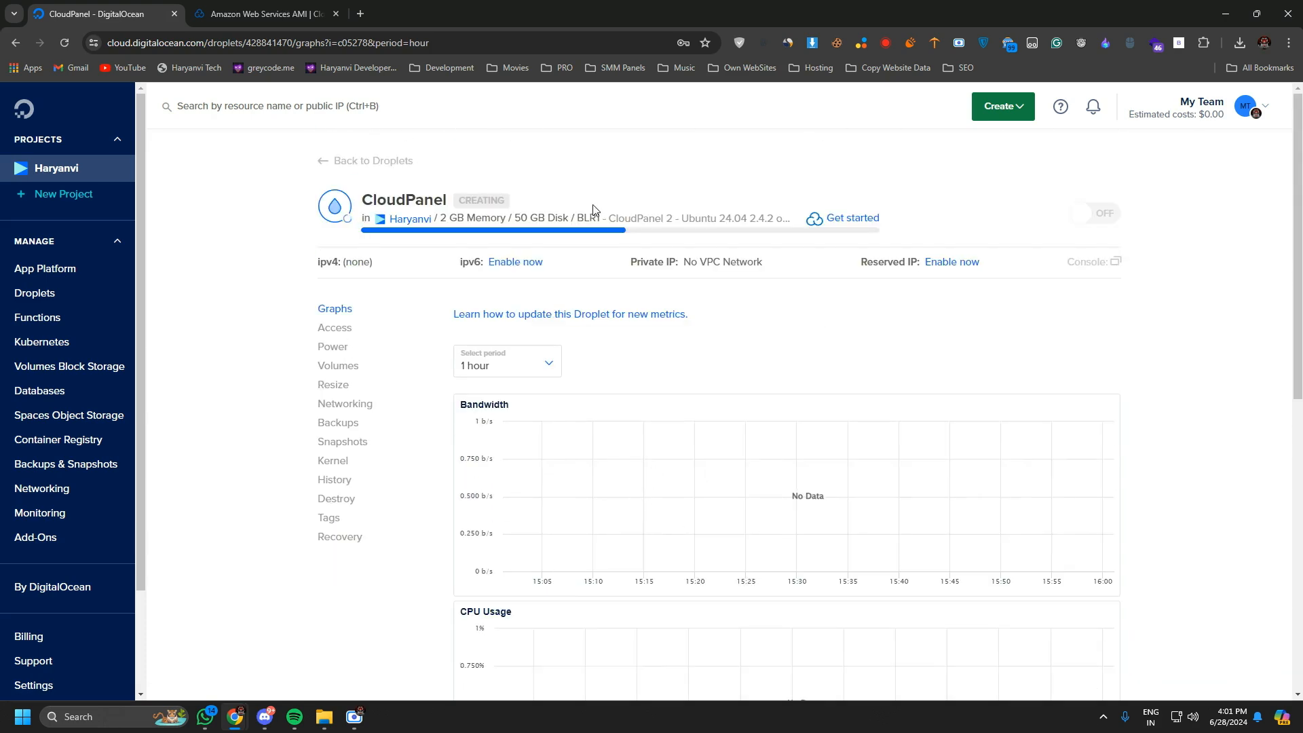
{"action": "left_click_drag", "start_coordinate": [345, 272], "coordinate": [422, 272]}
{"action": "left_click", "coordinate": [356, 714]}
{"action": "left_click", "coordinate": [355, 719]}
{"action": "left_click", "coordinate": [375, 264]}
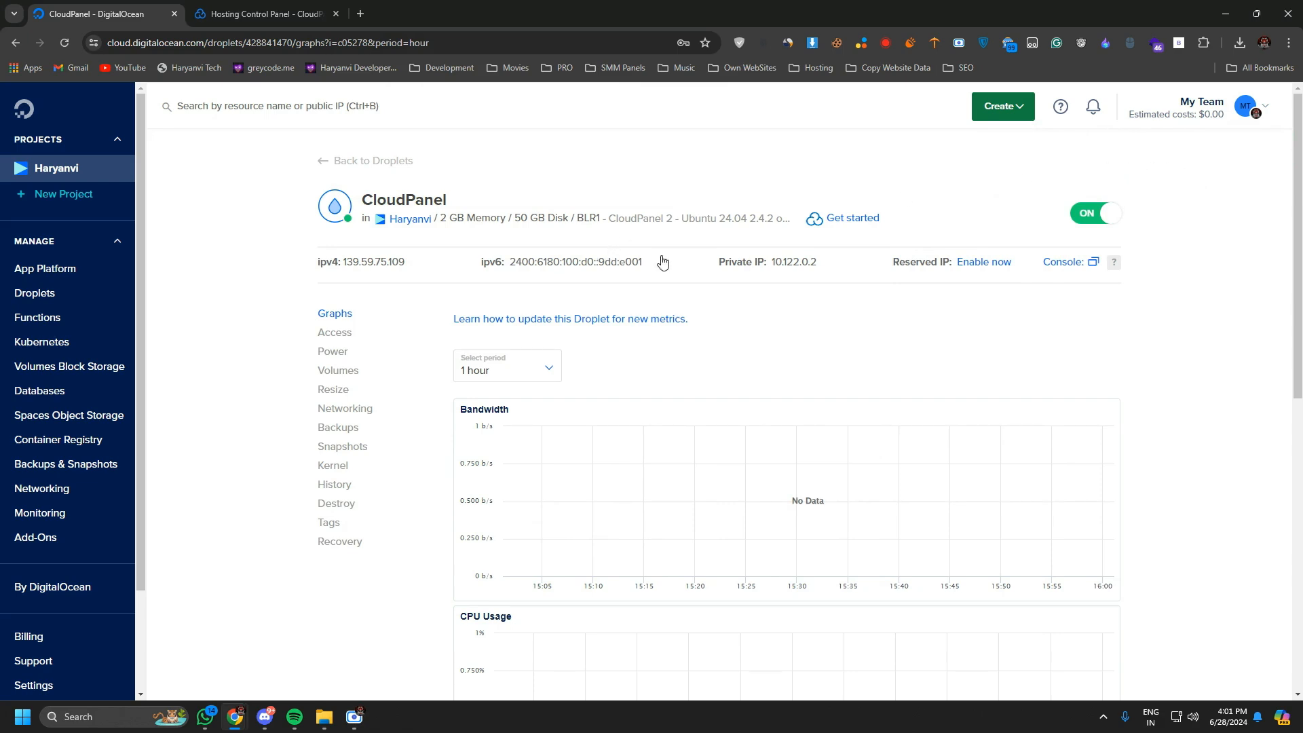
{"action": "mouse_move", "coordinate": [381, 267]}
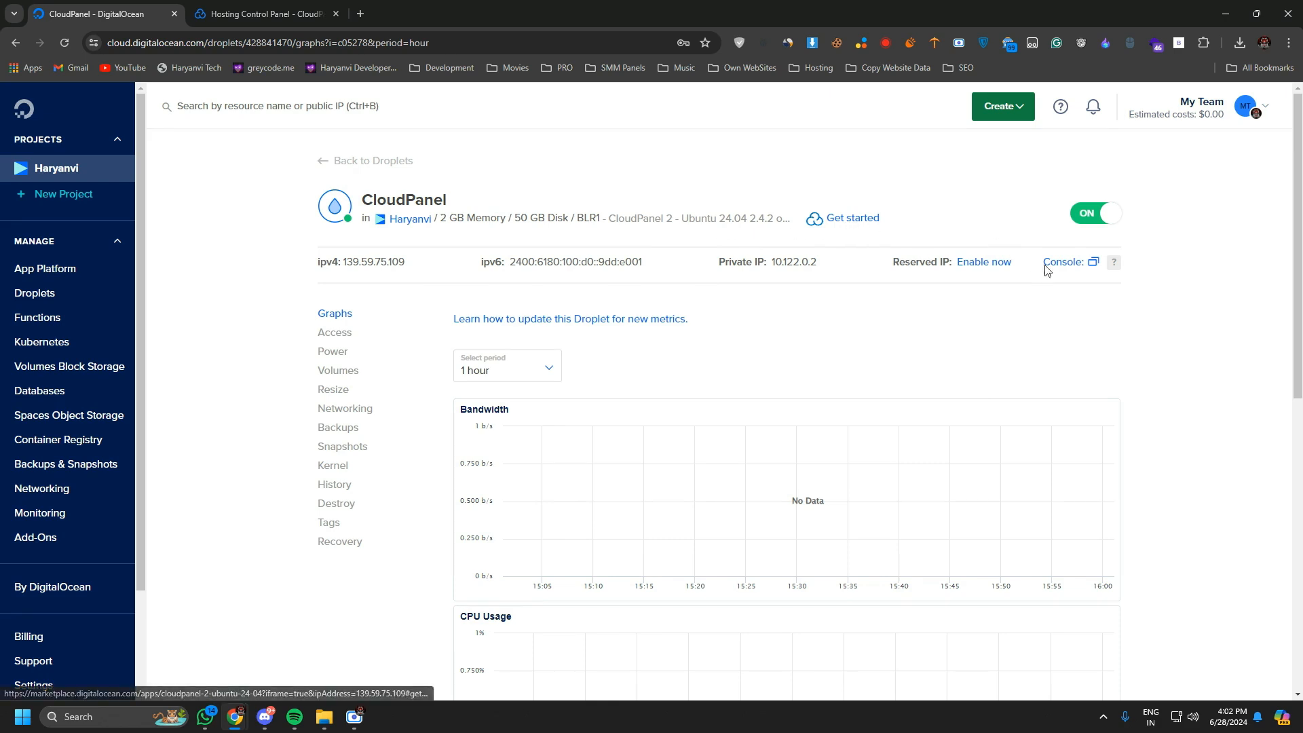
View the Droplet's console update instructions, close them and show the Droplet's access settings.
{"action": "left_click", "coordinate": [1080, 266]}
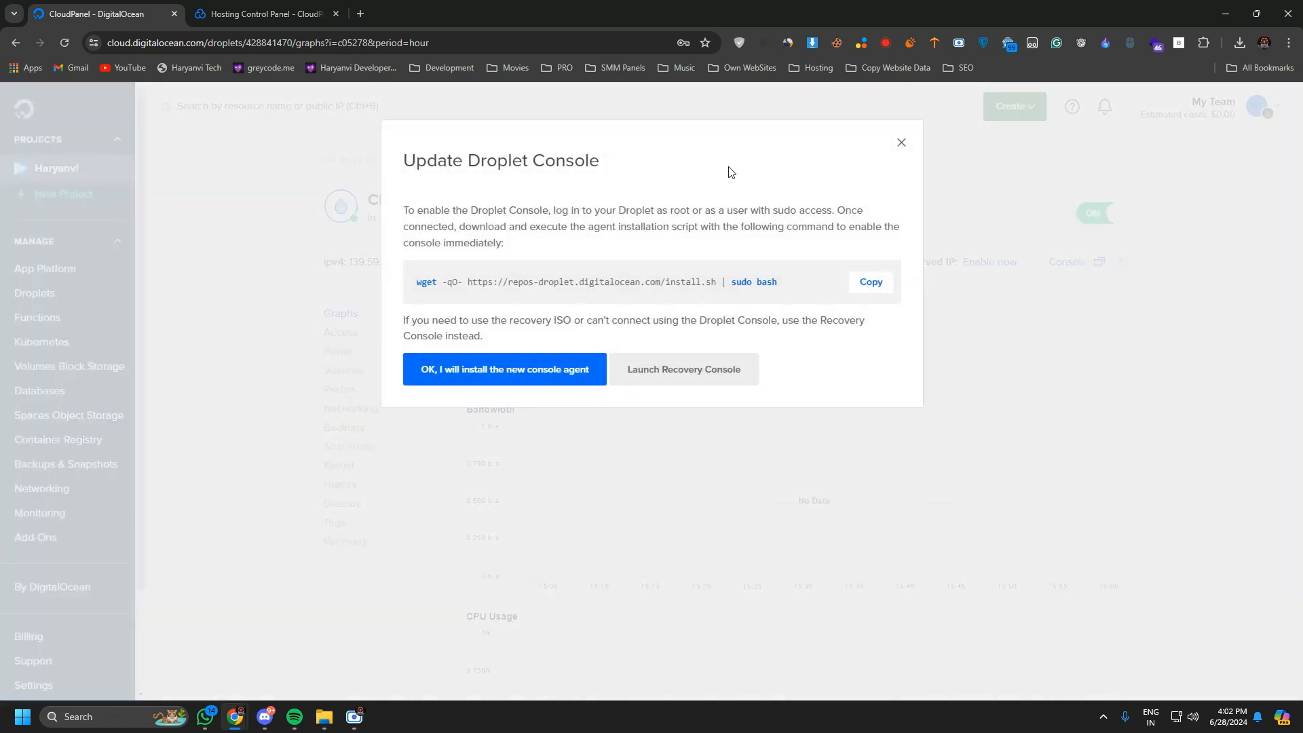
{"action": "left_click", "coordinate": [899, 145]}
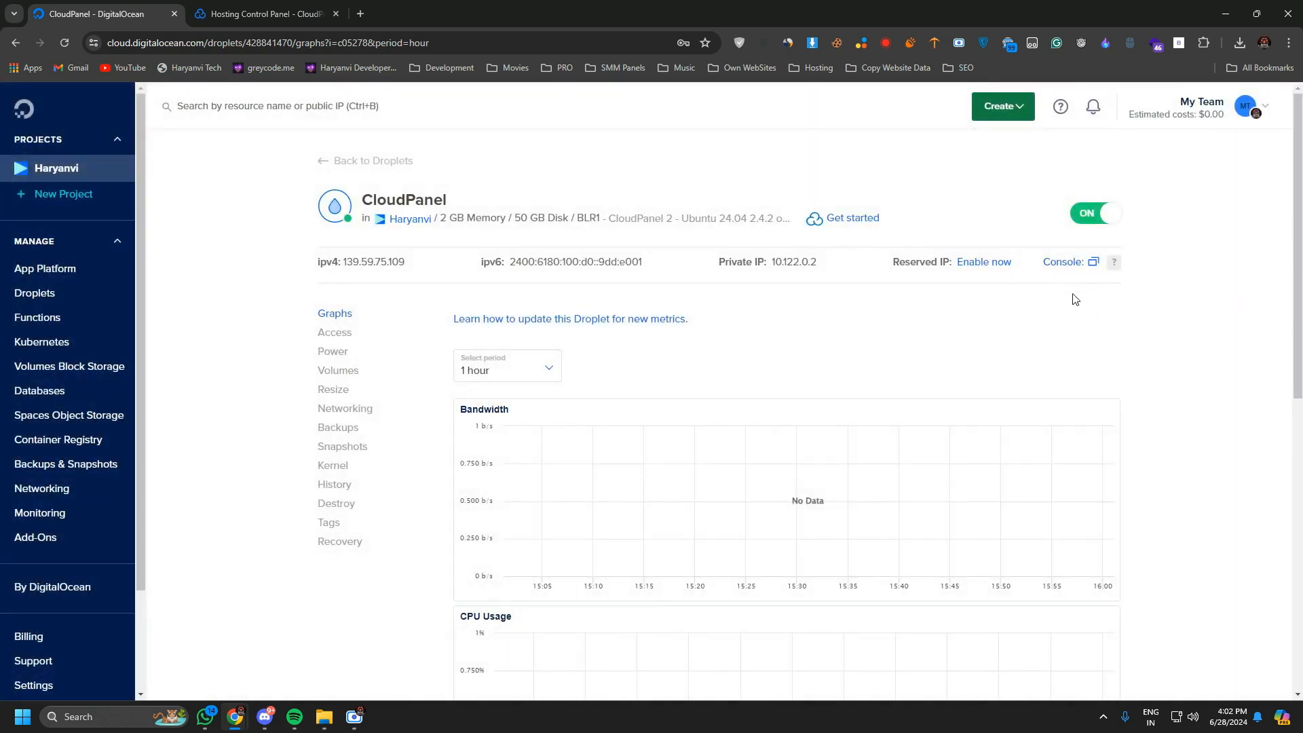
{"action": "left_click", "coordinate": [1071, 268]}
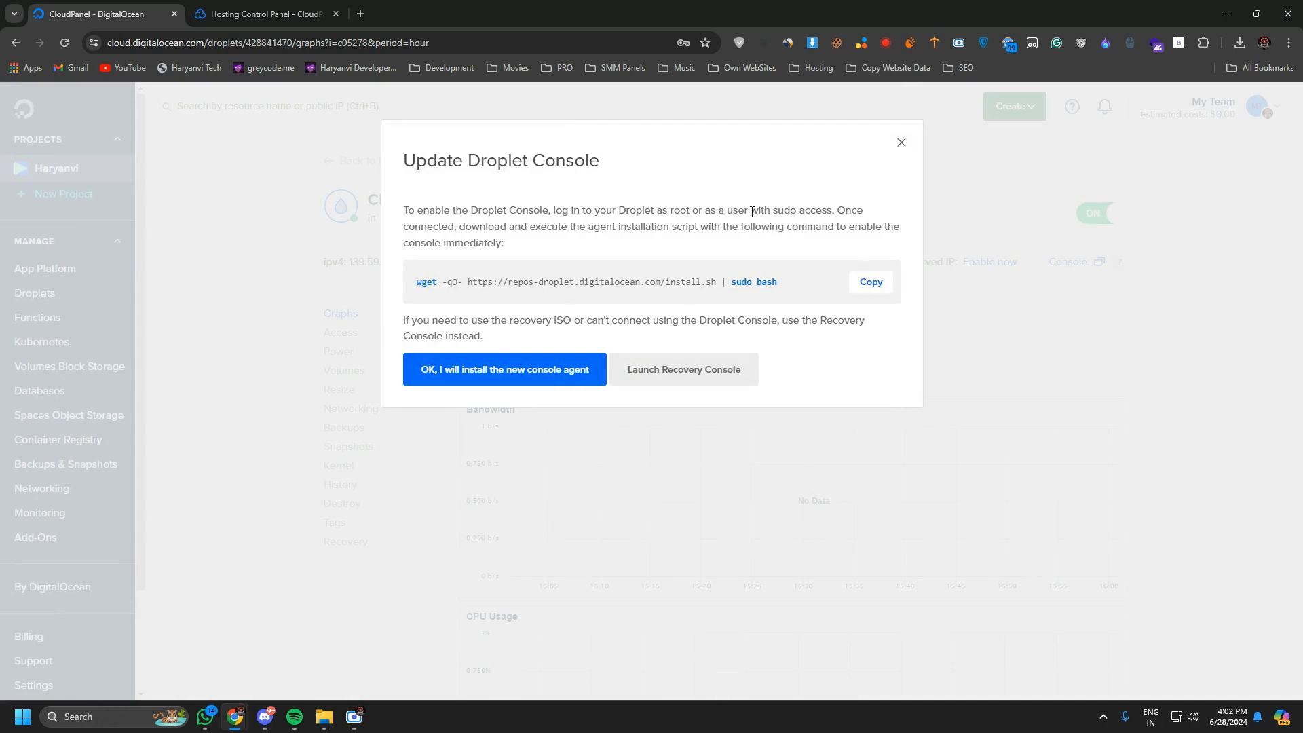
{"action": "left_click", "coordinate": [902, 144]}
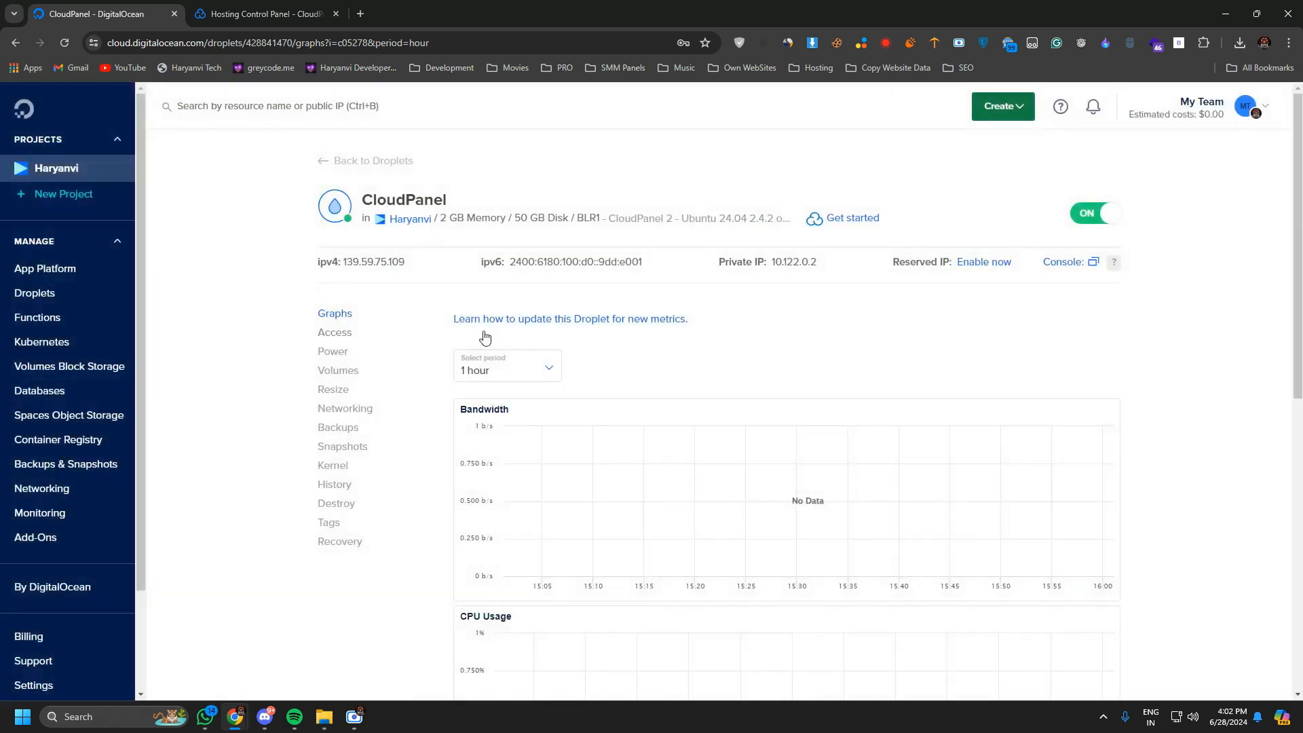
{"action": "left_click", "coordinate": [334, 331]}
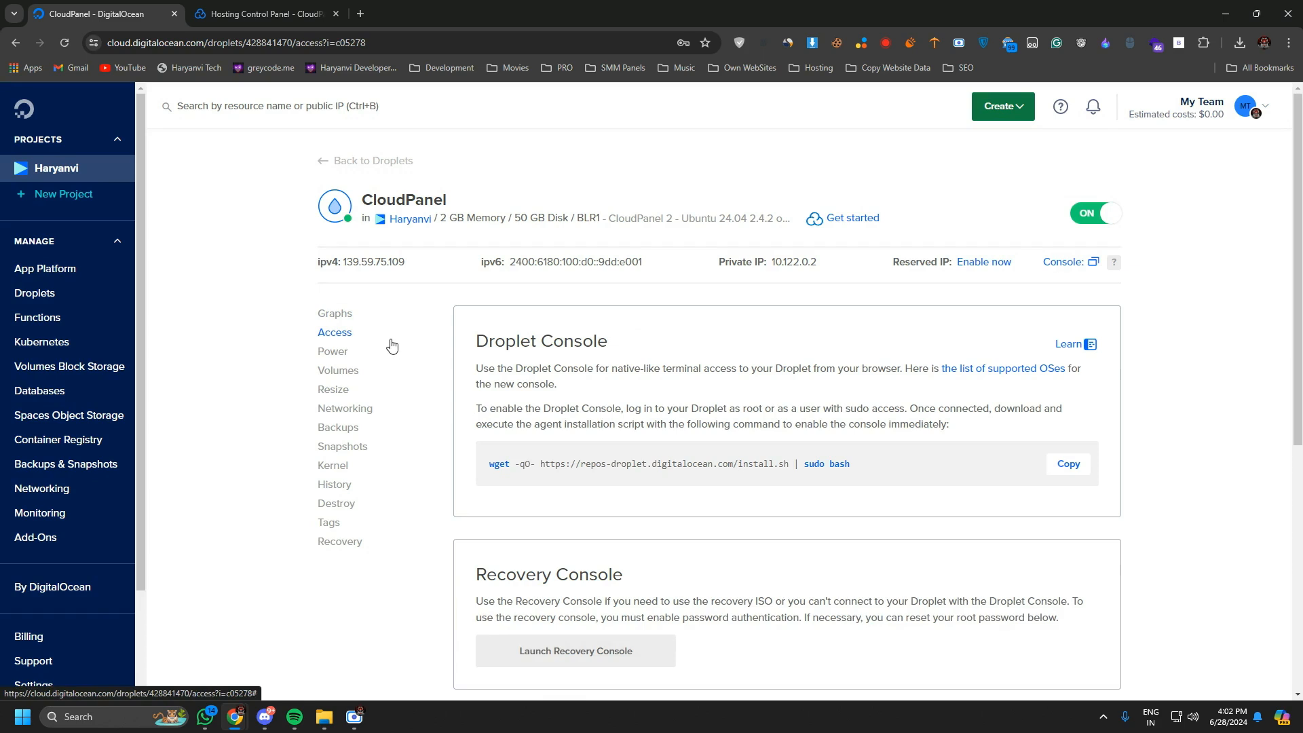
Show the Droplet's resize settings and select the Disk, CPU and RAM resize type.
{"action": "left_click", "coordinate": [344, 399]}
{"action": "left_click", "coordinate": [344, 389]}
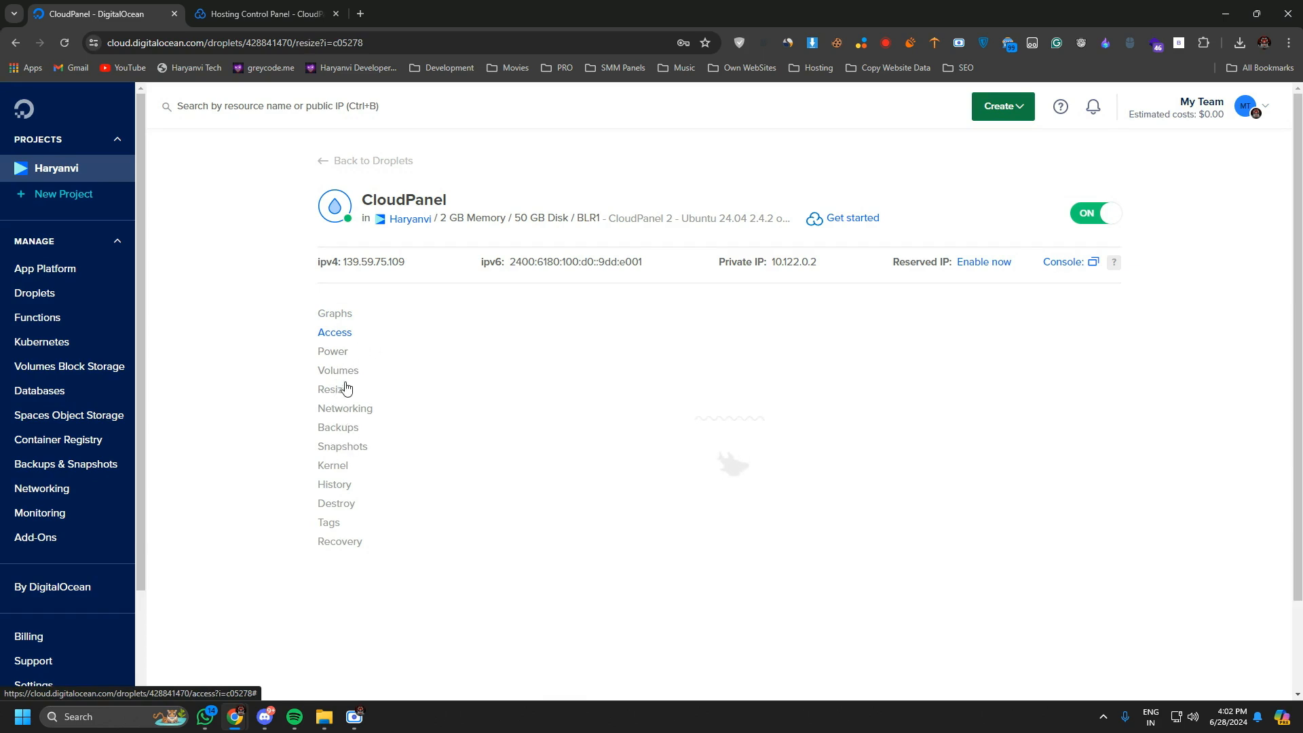
{"action": "scroll", "coordinate": [628, 430], "scroll_direction": "down", "scroll_amount": 1}
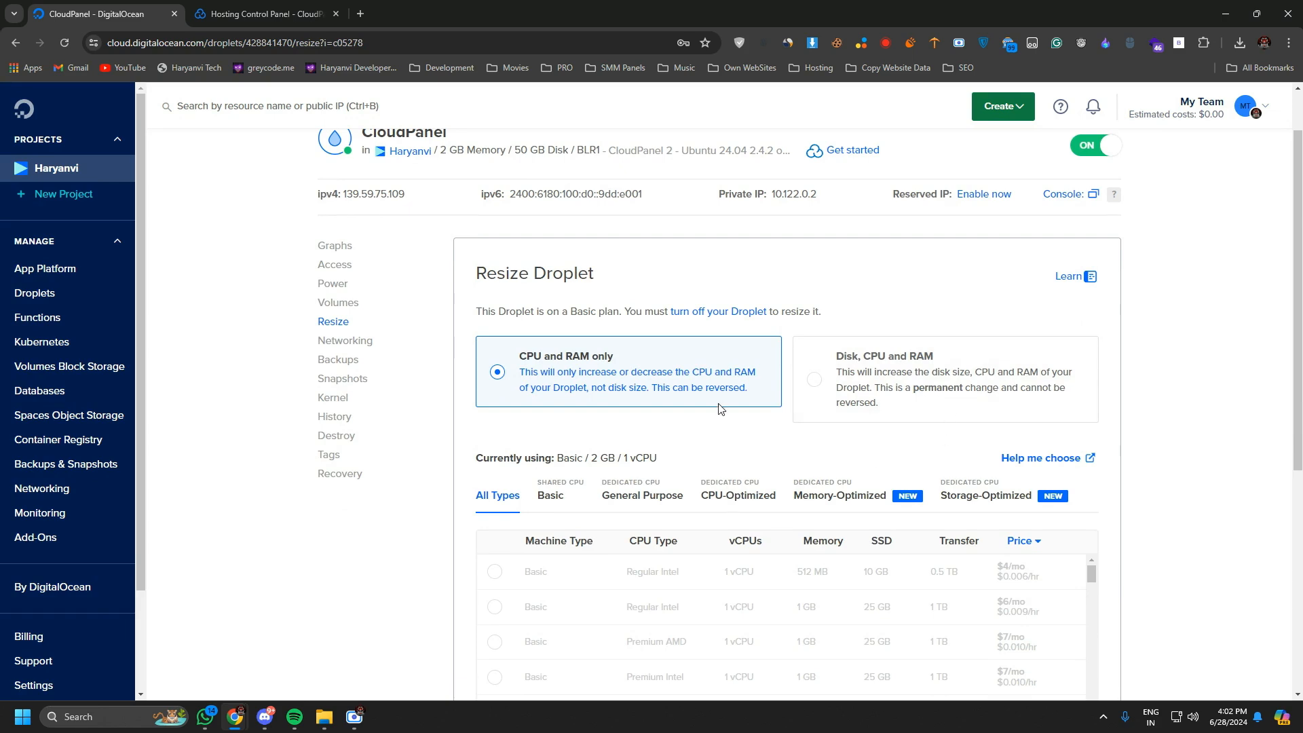
{"action": "left_click_drag", "start_coordinate": [520, 354], "coordinate": [606, 356]}
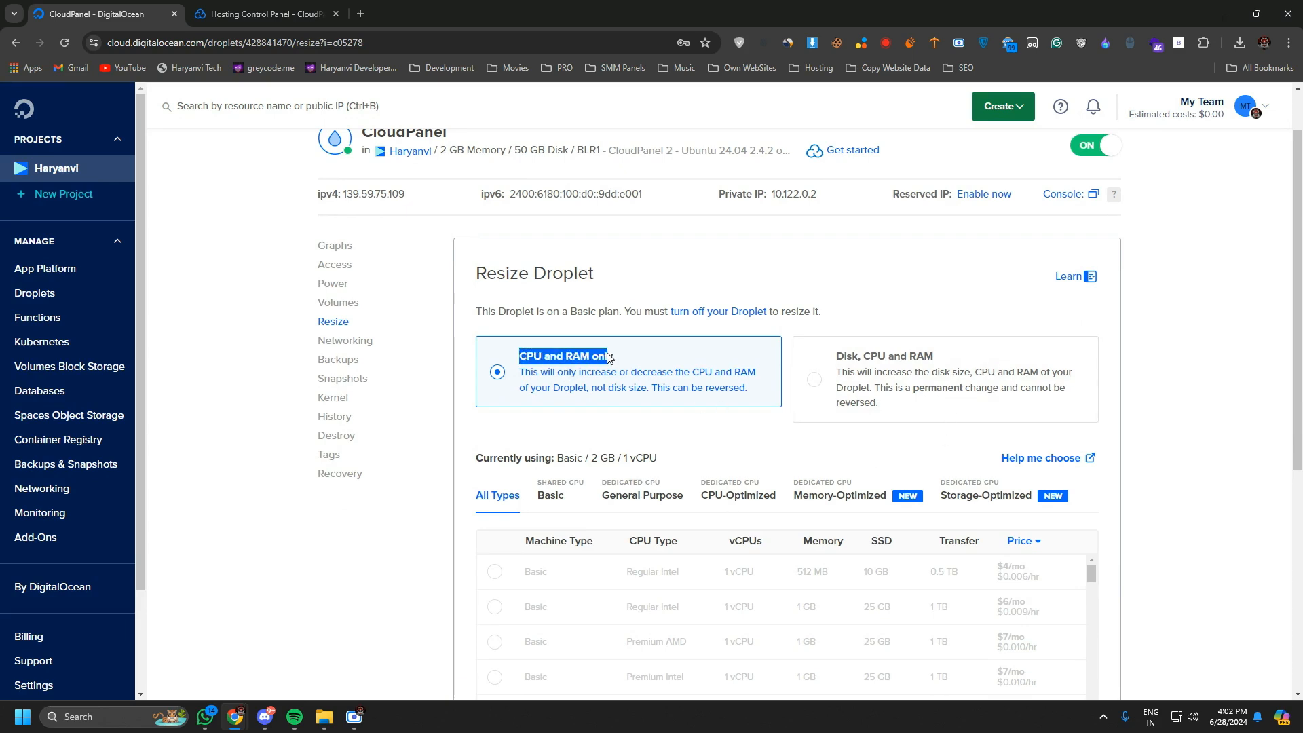
{"action": "left_click_drag", "start_coordinate": [836, 355], "coordinate": [932, 358]}
Examine the machine sizes and monthly prices offered for a Disk, CPU and RAM resize.
{"action": "scroll", "coordinate": [907, 397], "scroll_direction": "down", "scroll_amount": 3}
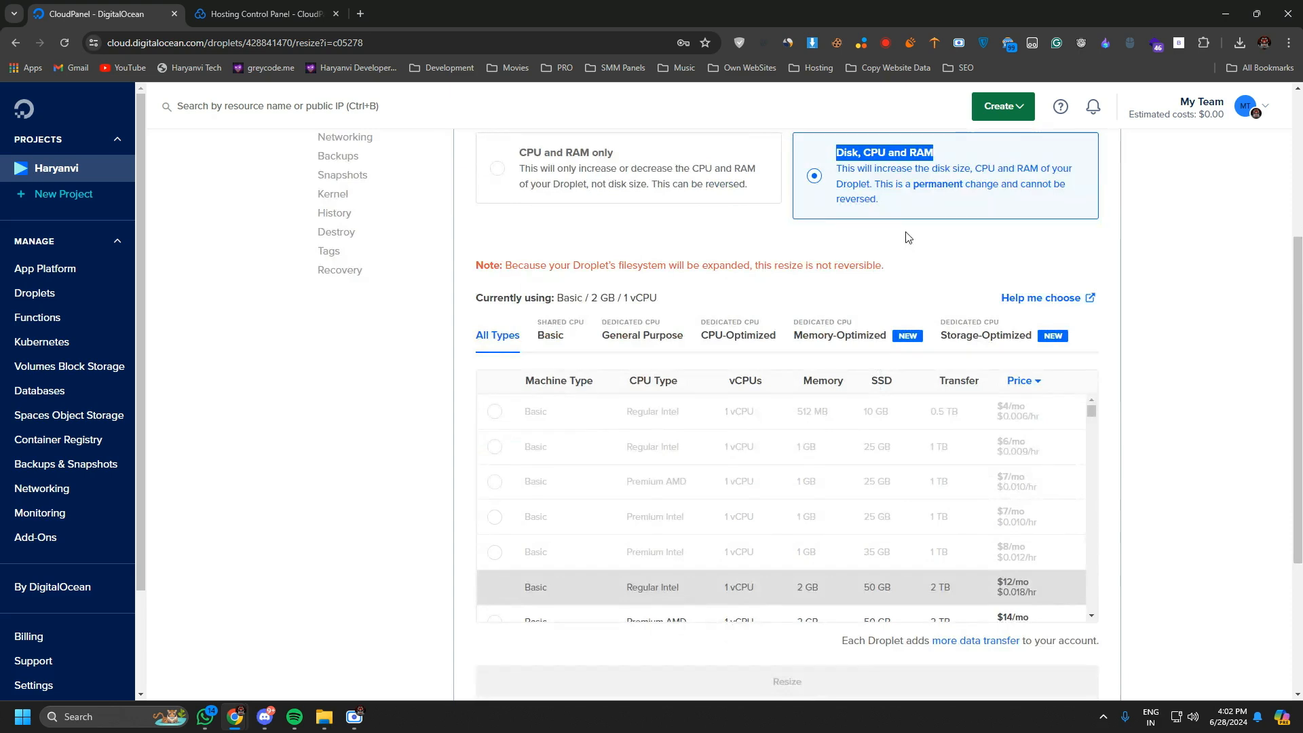
{"action": "scroll", "coordinate": [905, 307], "scroll_direction": "down", "scroll_amount": 2}
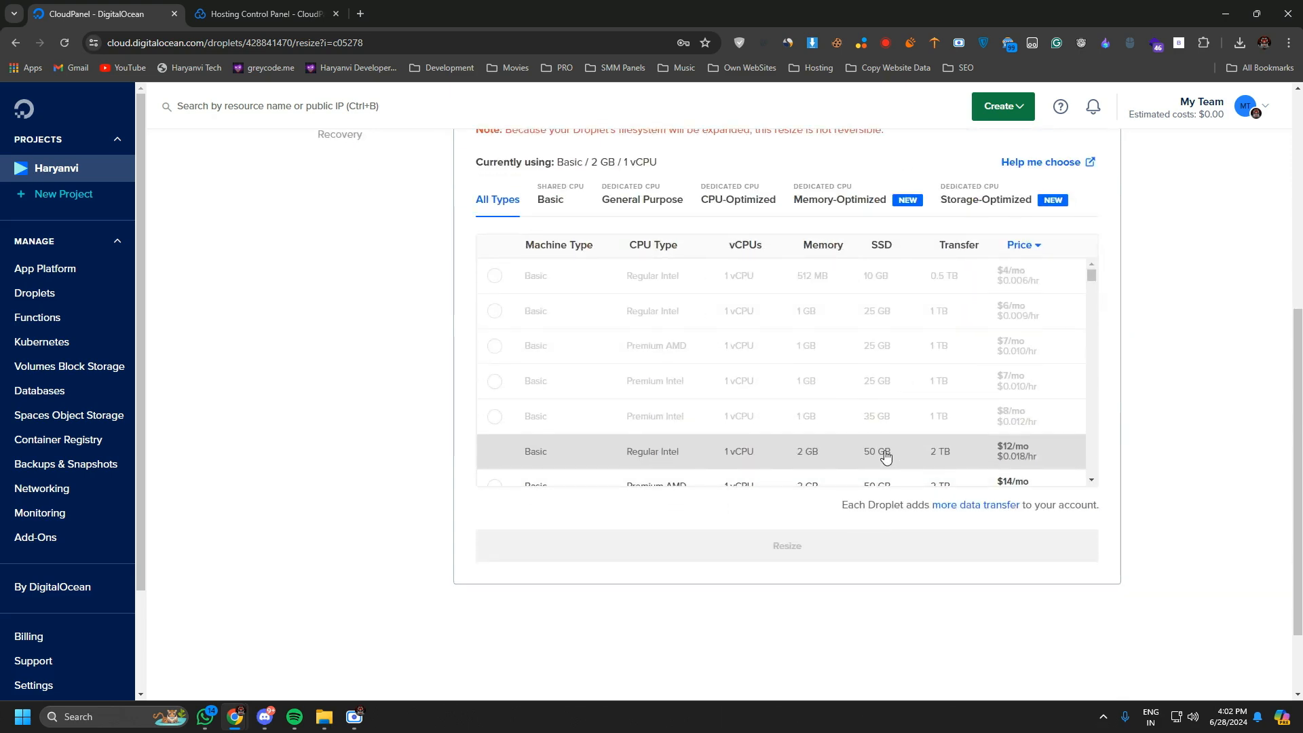
{"action": "scroll", "coordinate": [875, 434], "scroll_direction": "up", "scroll_amount": 1}
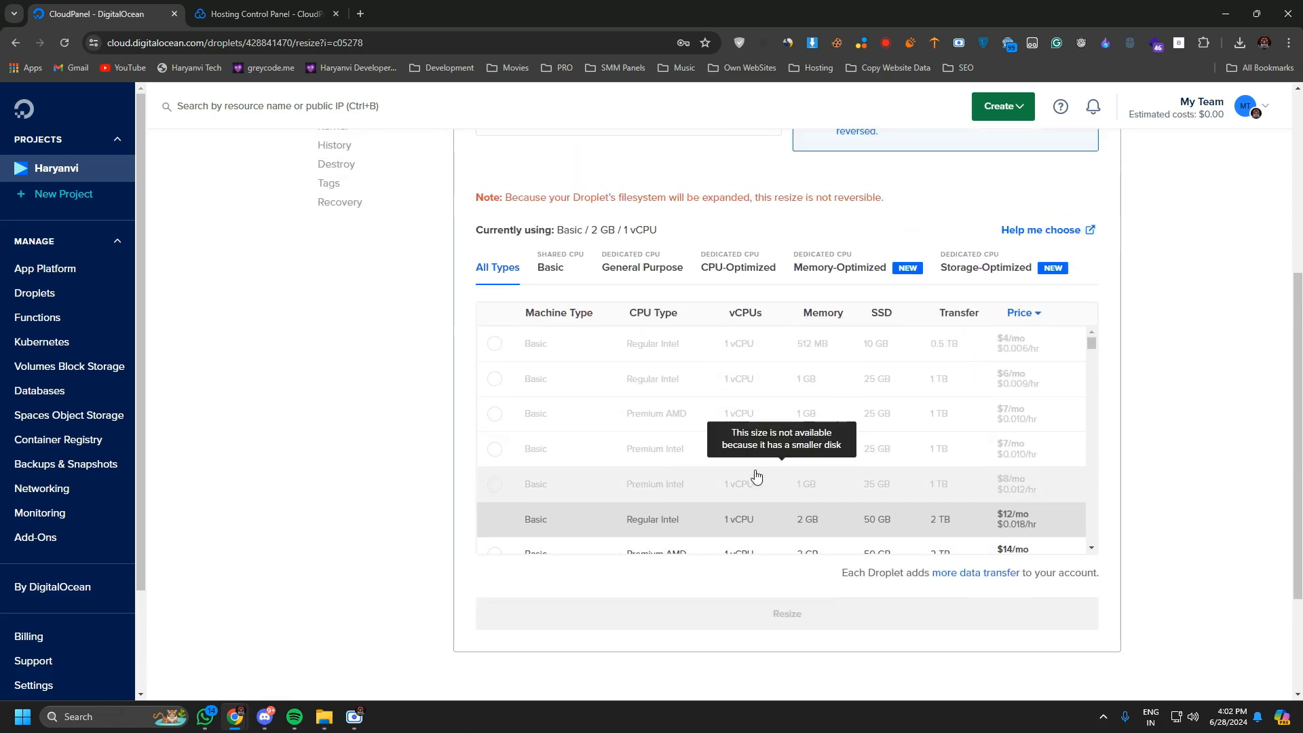
{"action": "scroll", "coordinate": [782, 428], "scroll_direction": "down", "scroll_amount": 1}
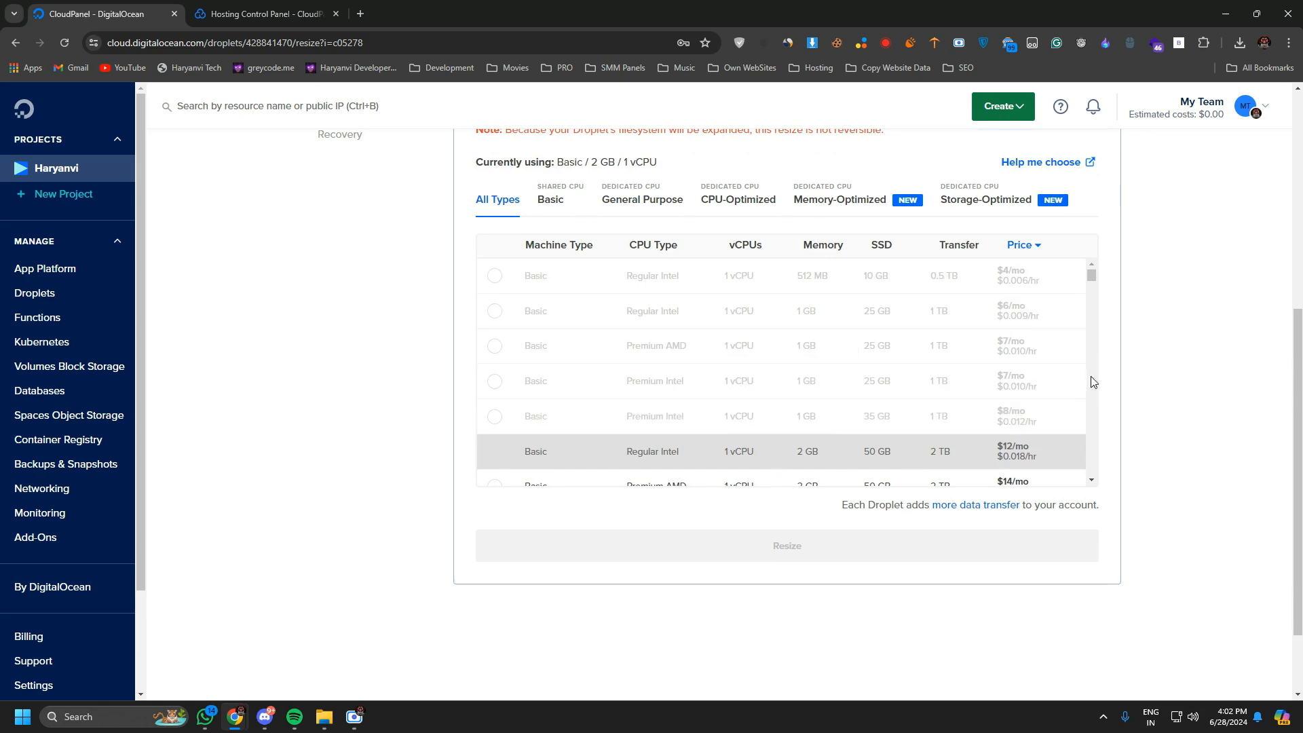
{"action": "scroll", "coordinate": [1091, 382], "scroll_direction": "down", "scroll_amount": 2}
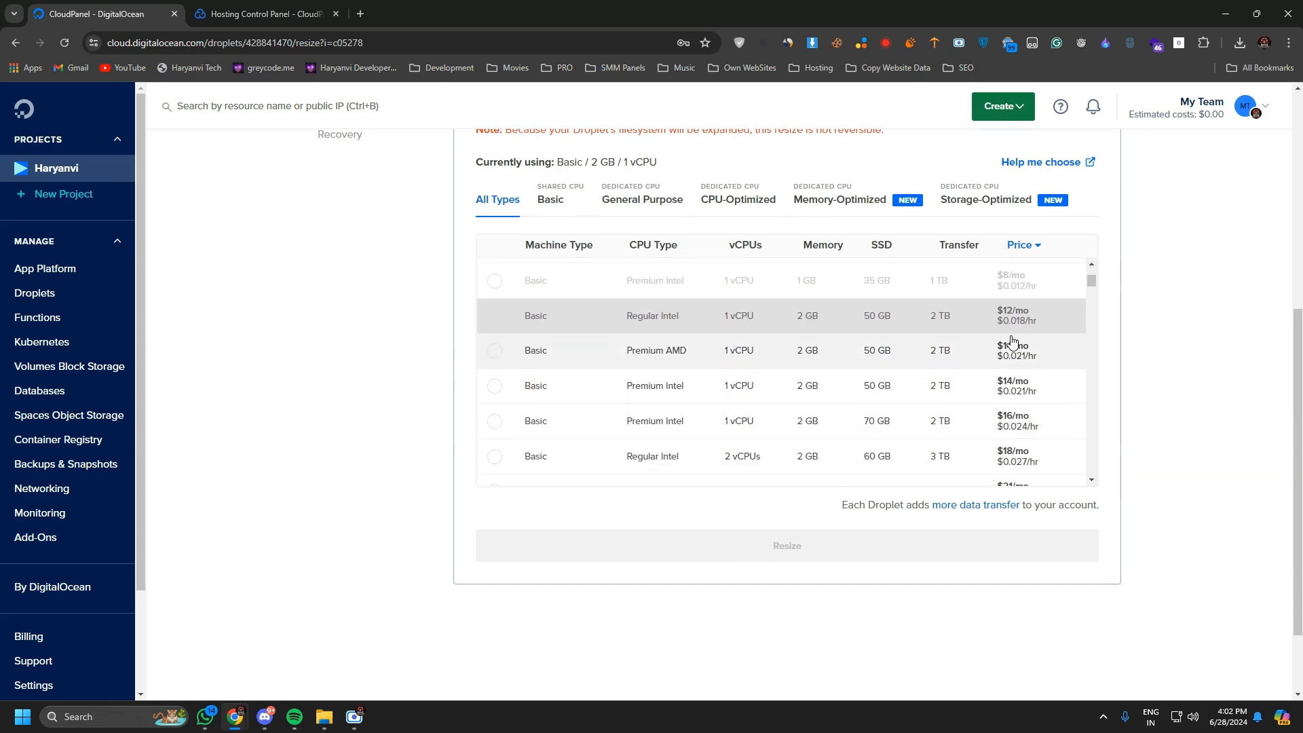
{"action": "scroll", "coordinate": [728, 305], "scroll_direction": "up", "scroll_amount": 1}
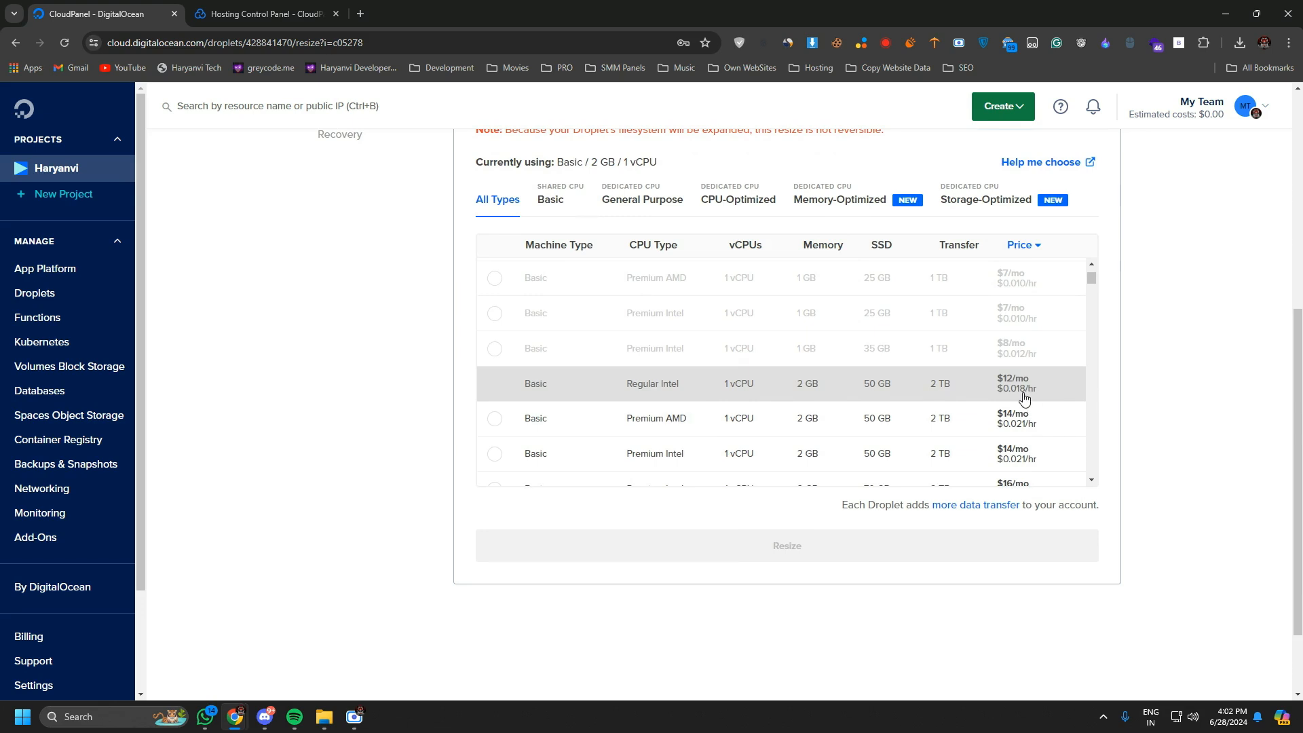
{"action": "scroll", "coordinate": [887, 414], "scroll_direction": "down", "scroll_amount": 1}
{"action": "scroll", "coordinate": [891, 432], "scroll_direction": "down", "scroll_amount": 3}
{"action": "scroll", "coordinate": [1208, 451], "scroll_direction": "up", "scroll_amount": 4}
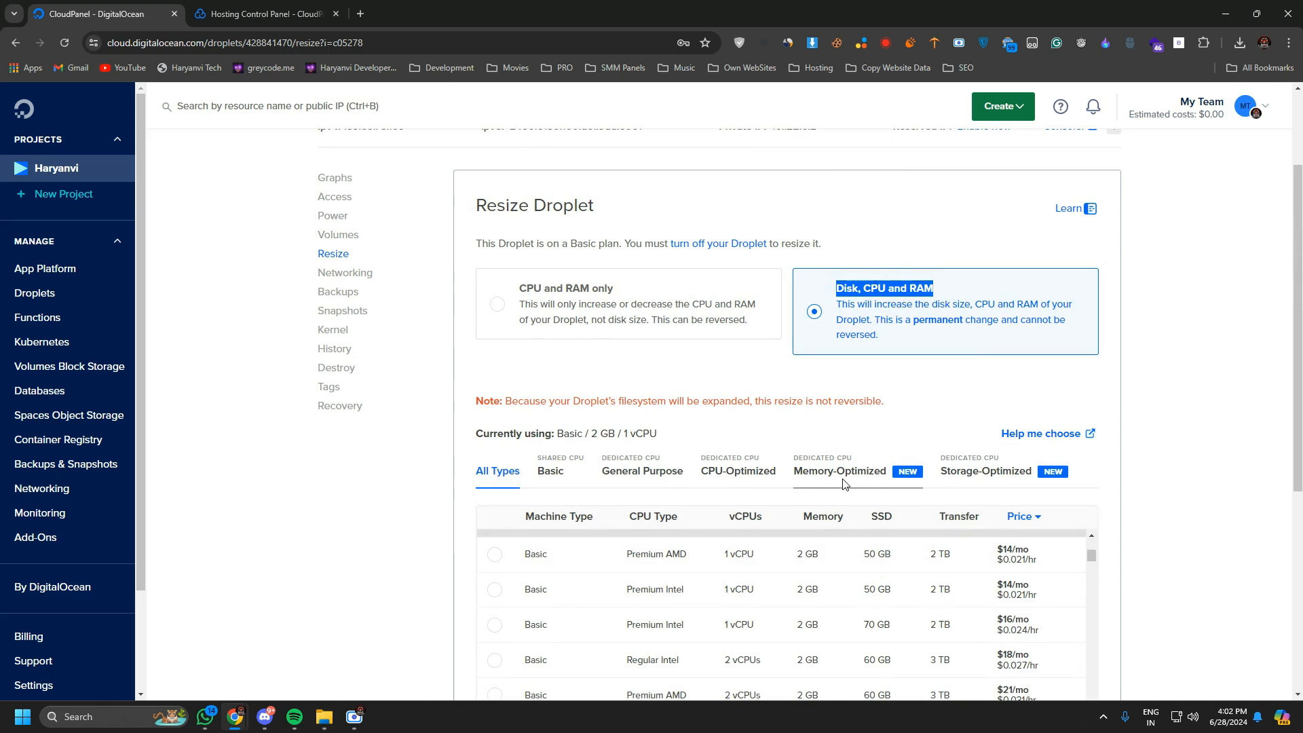
Switch the resize type to CPU and RAM only and review its available machine sizes.
{"action": "left_click", "coordinate": [619, 321]}
{"action": "scroll", "coordinate": [684, 365], "scroll_direction": "down", "scroll_amount": 3}
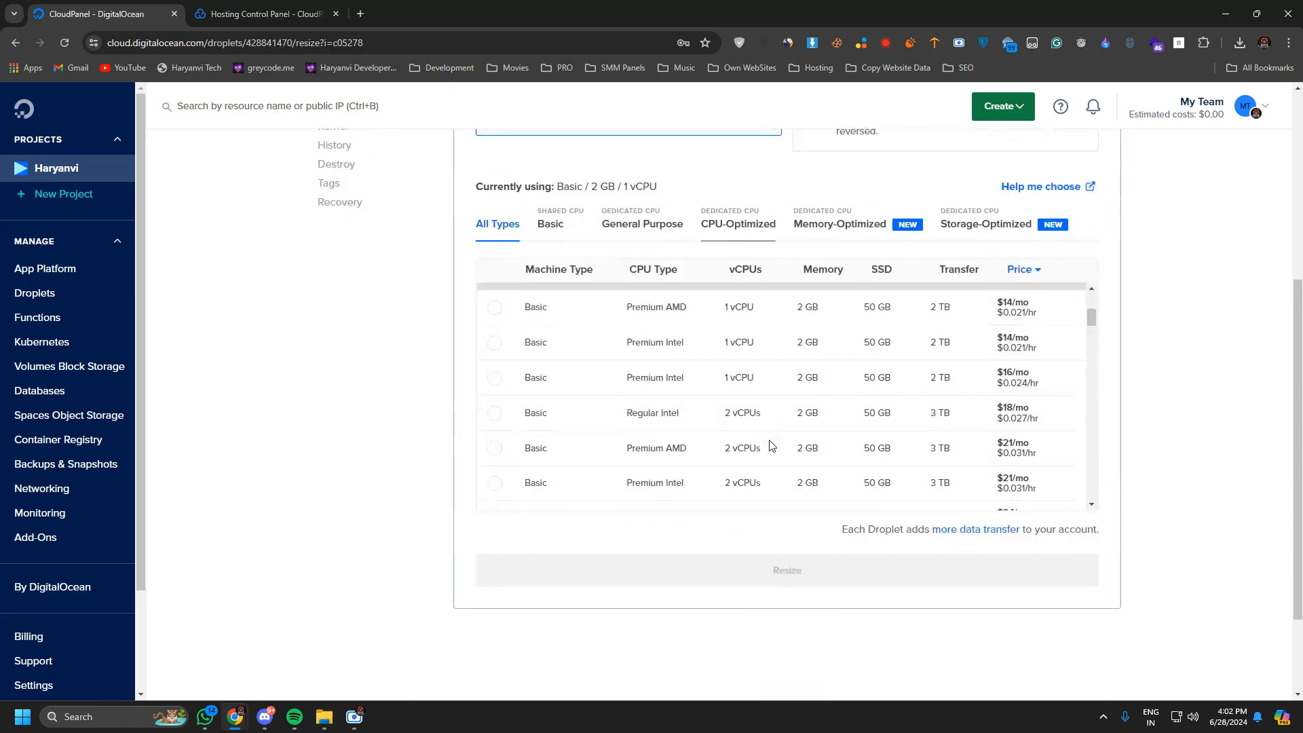
{"action": "scroll", "coordinate": [882, 441], "scroll_direction": "down", "scroll_amount": 6}
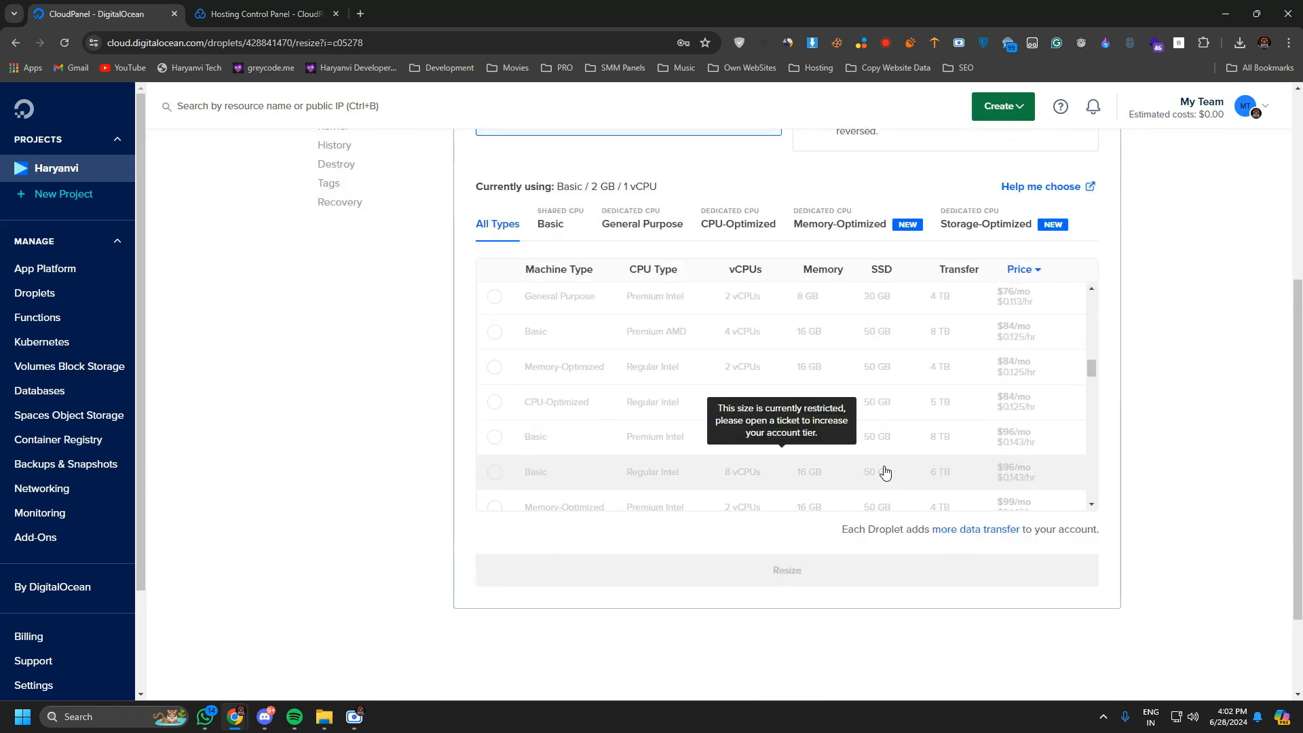
{"action": "scroll", "coordinate": [885, 472], "scroll_direction": "down", "scroll_amount": 5}
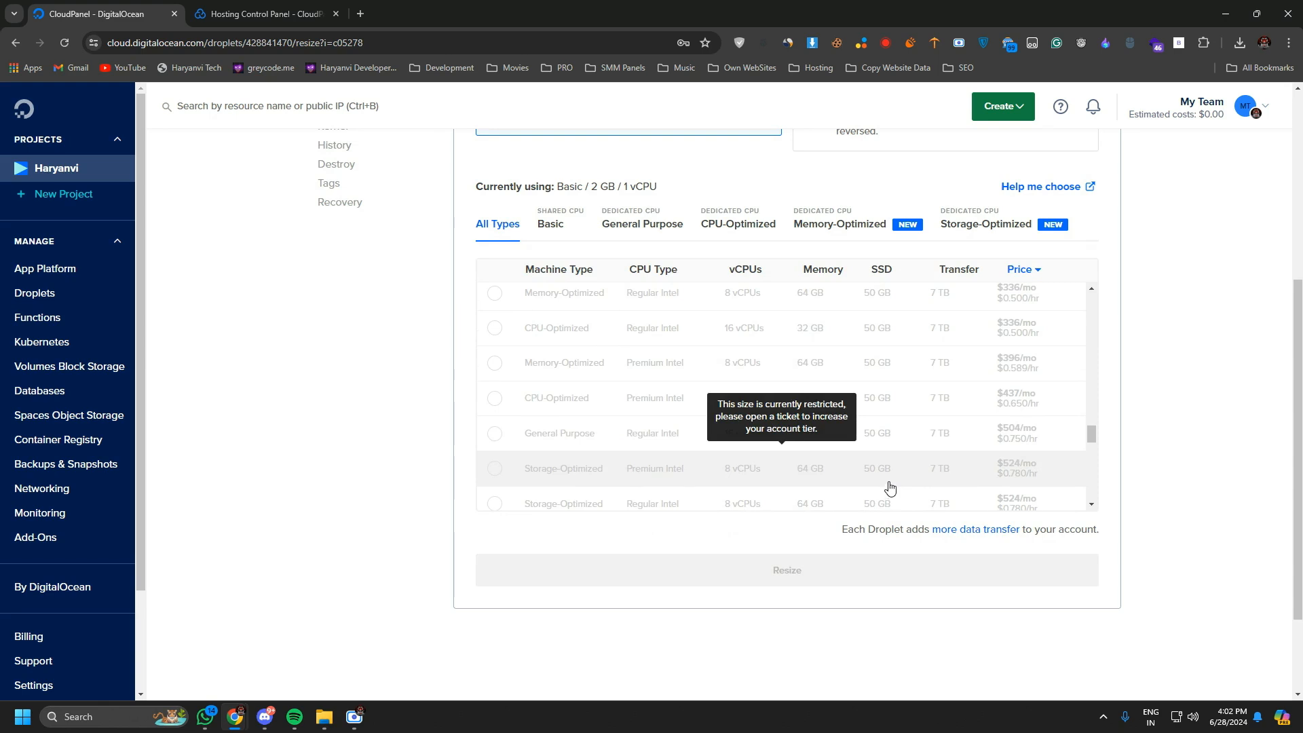
{"action": "scroll", "coordinate": [869, 380], "scroll_direction": "up", "scroll_amount": 3}
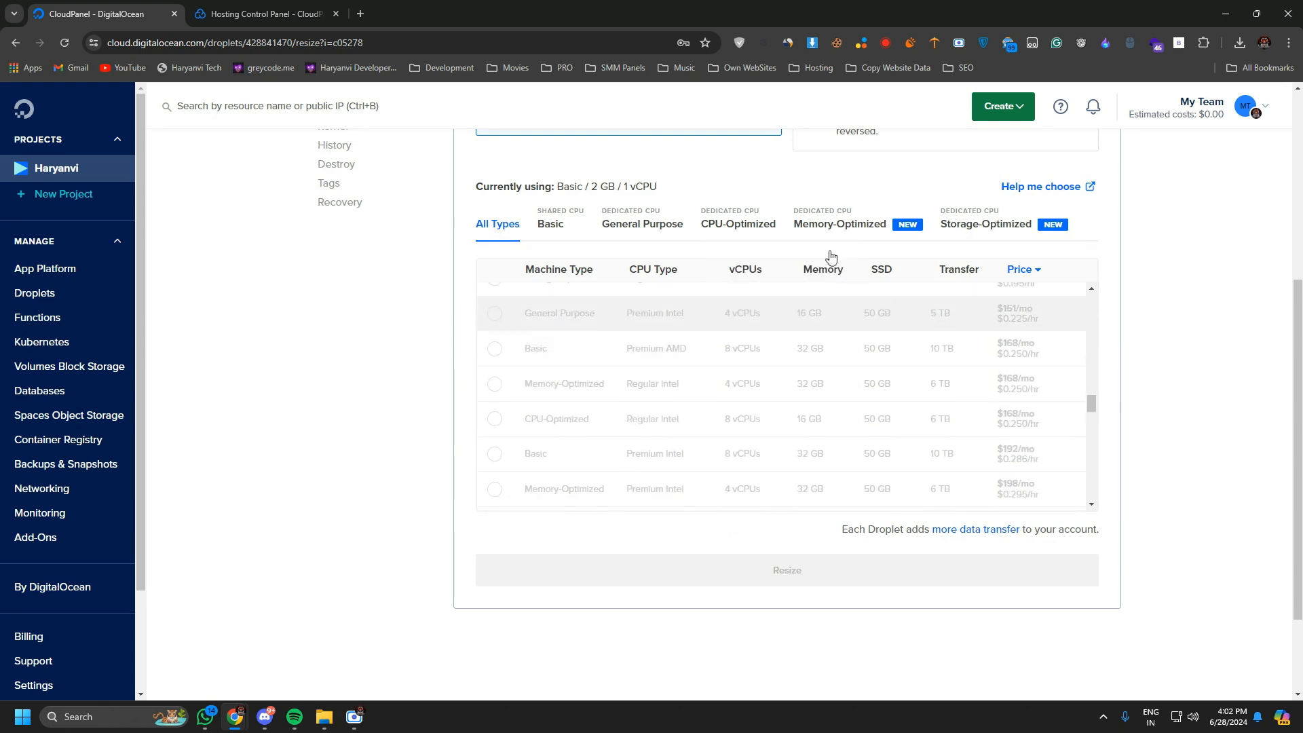
{"action": "scroll", "coordinate": [830, 256], "scroll_direction": "up", "scroll_amount": 5}
Switch the resize type back to Disk, CPU and RAM and compare the SSD sizes of its plans.
{"action": "left_click", "coordinate": [917, 465]}
{"action": "scroll", "coordinate": [933, 502], "scroll_direction": "down", "scroll_amount": 4}
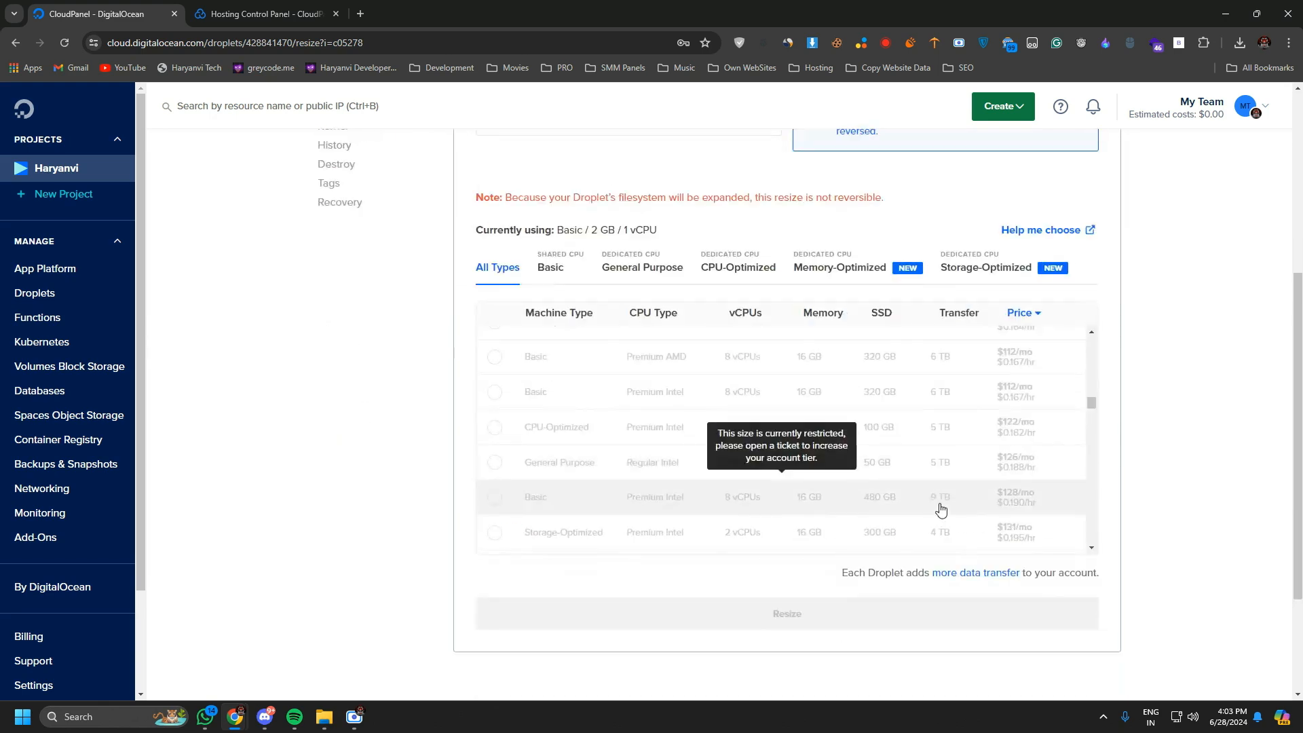
{"action": "scroll", "coordinate": [811, 430], "scroll_direction": "up", "scroll_amount": 5}
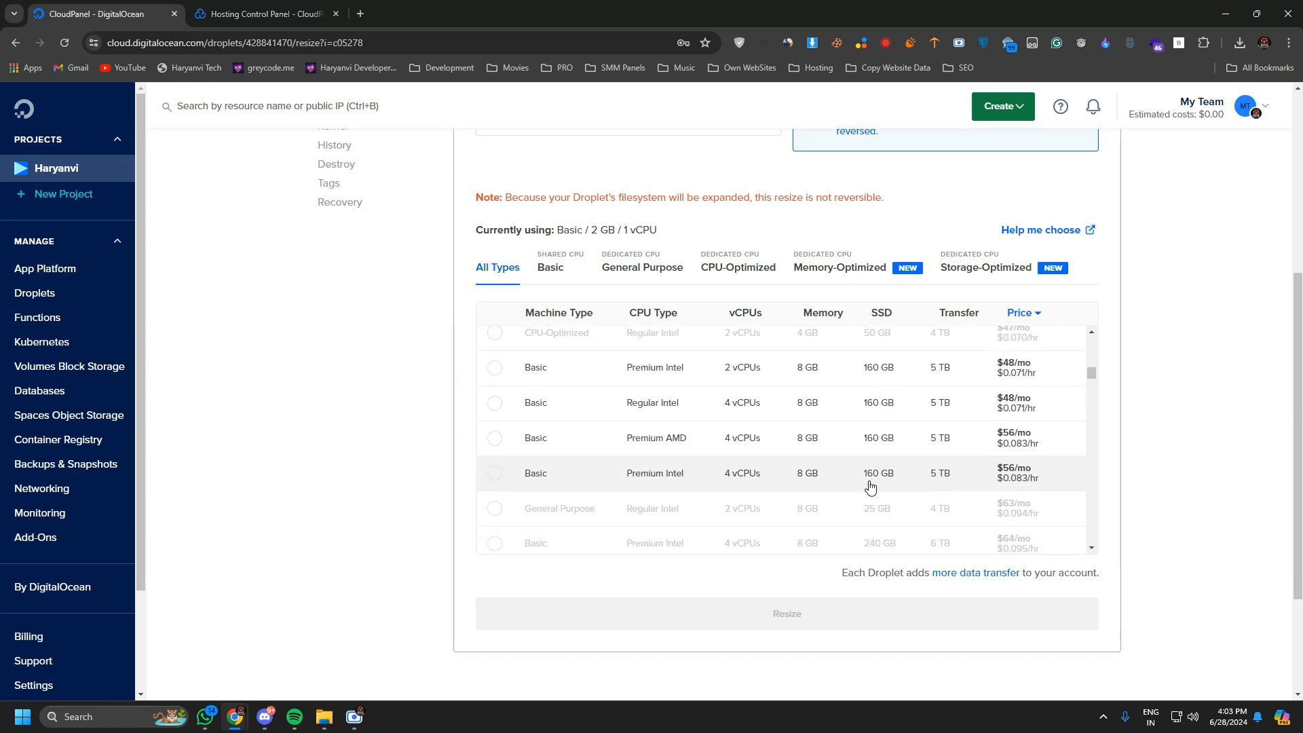
Review the lower-priced Basic plans in the resize list and return to the Droplet's graphs page.
{"action": "scroll", "coordinate": [927, 485], "scroll_direction": "up", "scroll_amount": 5}
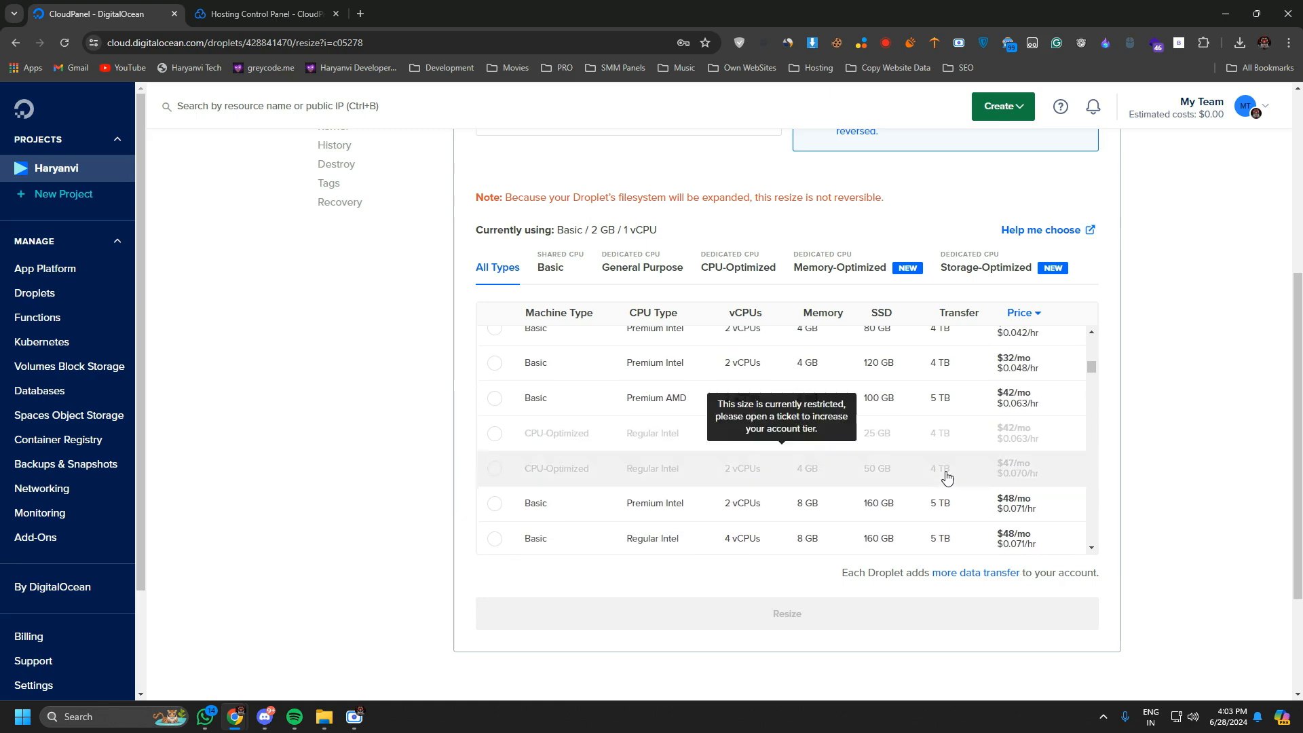
{"action": "scroll", "coordinate": [946, 478], "scroll_direction": "up", "scroll_amount": 4}
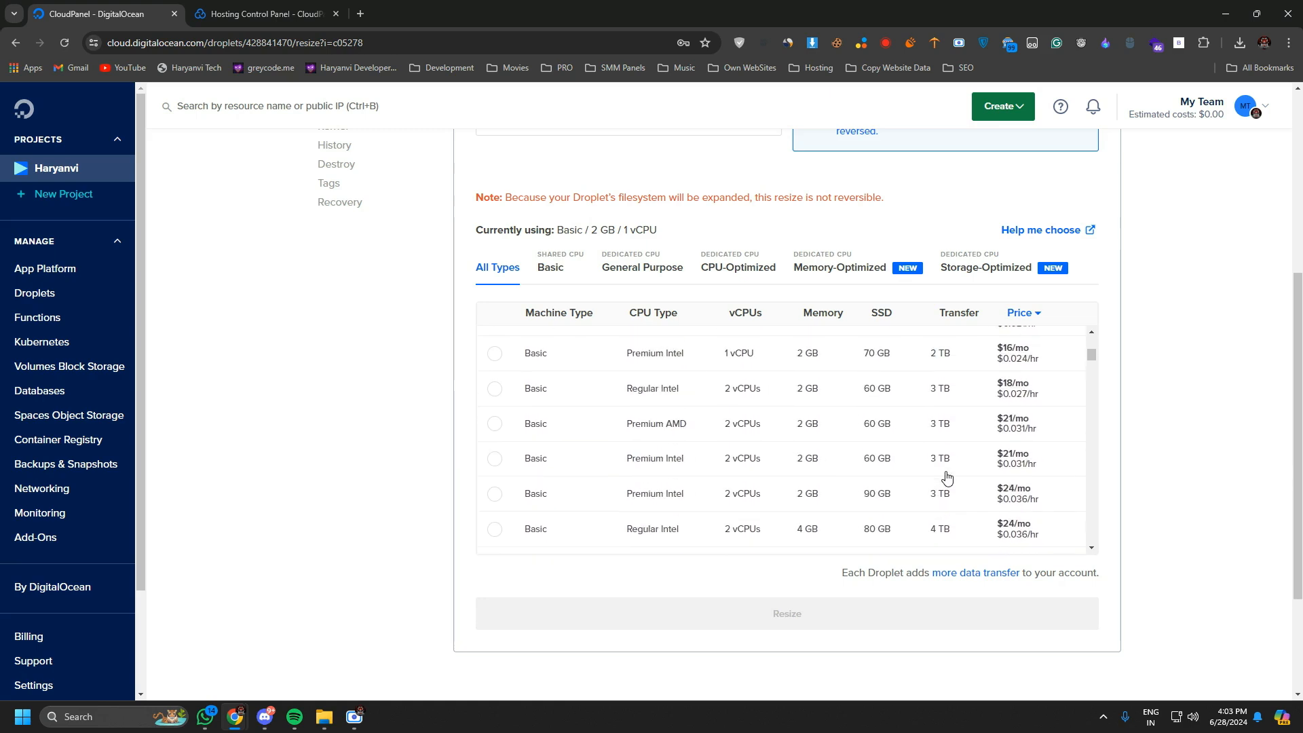
{"action": "scroll", "coordinate": [943, 461], "scroll_direction": "up", "scroll_amount": 2}
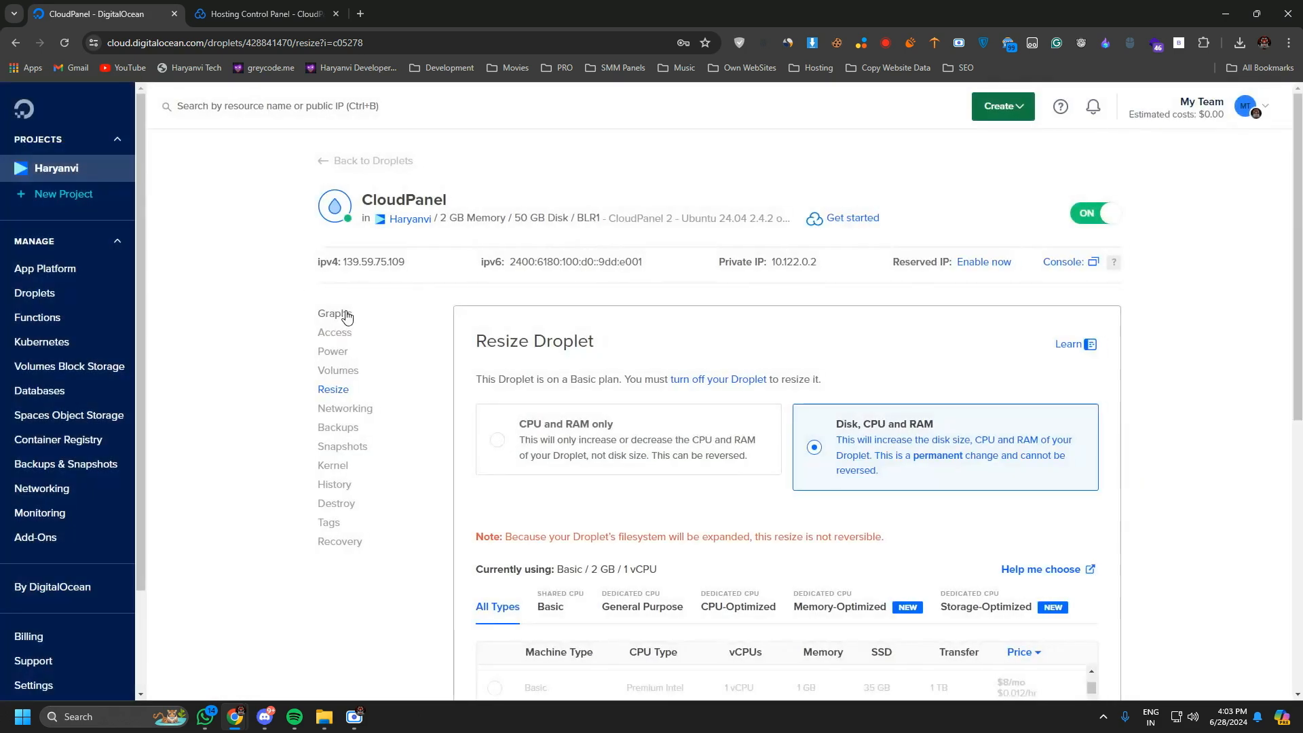
{"action": "left_click", "coordinate": [376, 325]}
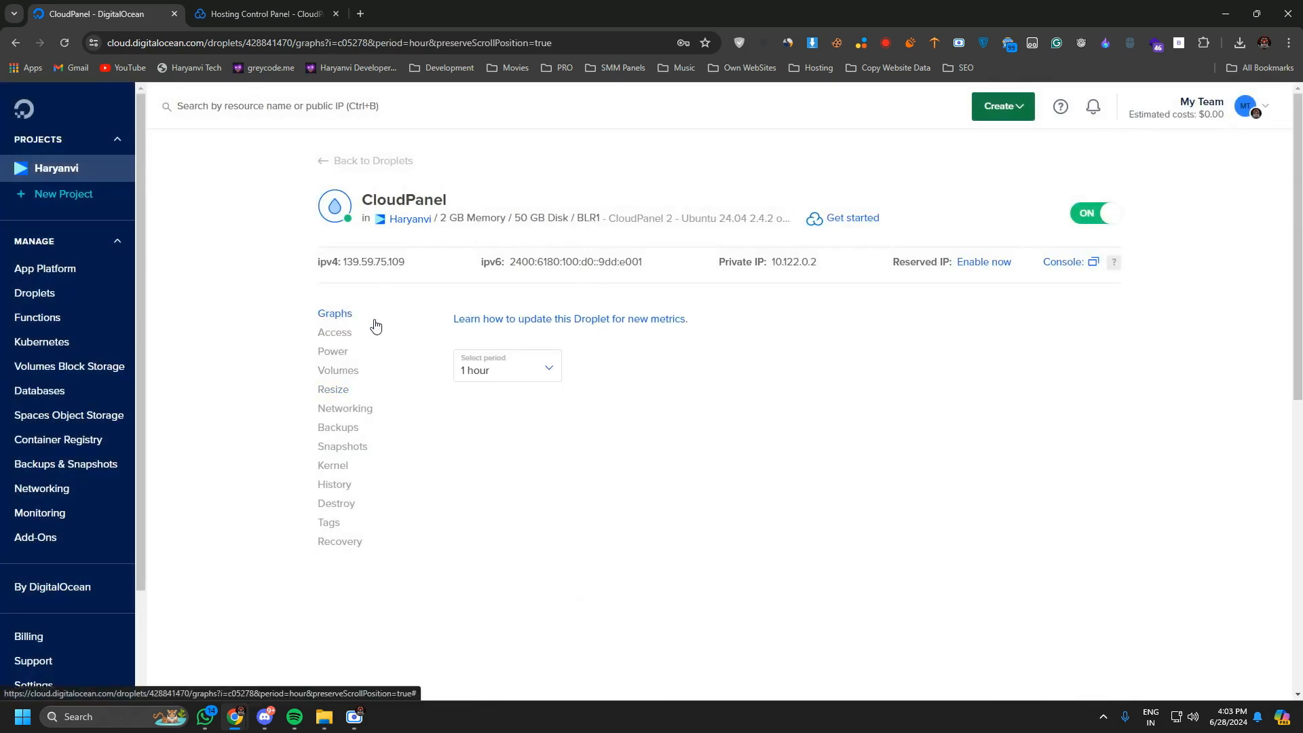
Try to open the Droplet's IPv4 address 139.59.75.109 in a new browser tab.
{"action": "left_click", "coordinate": [363, 8]}
{"action": "type", "text": "139.59.75.109"}
{"action": "key", "text": "Return"}
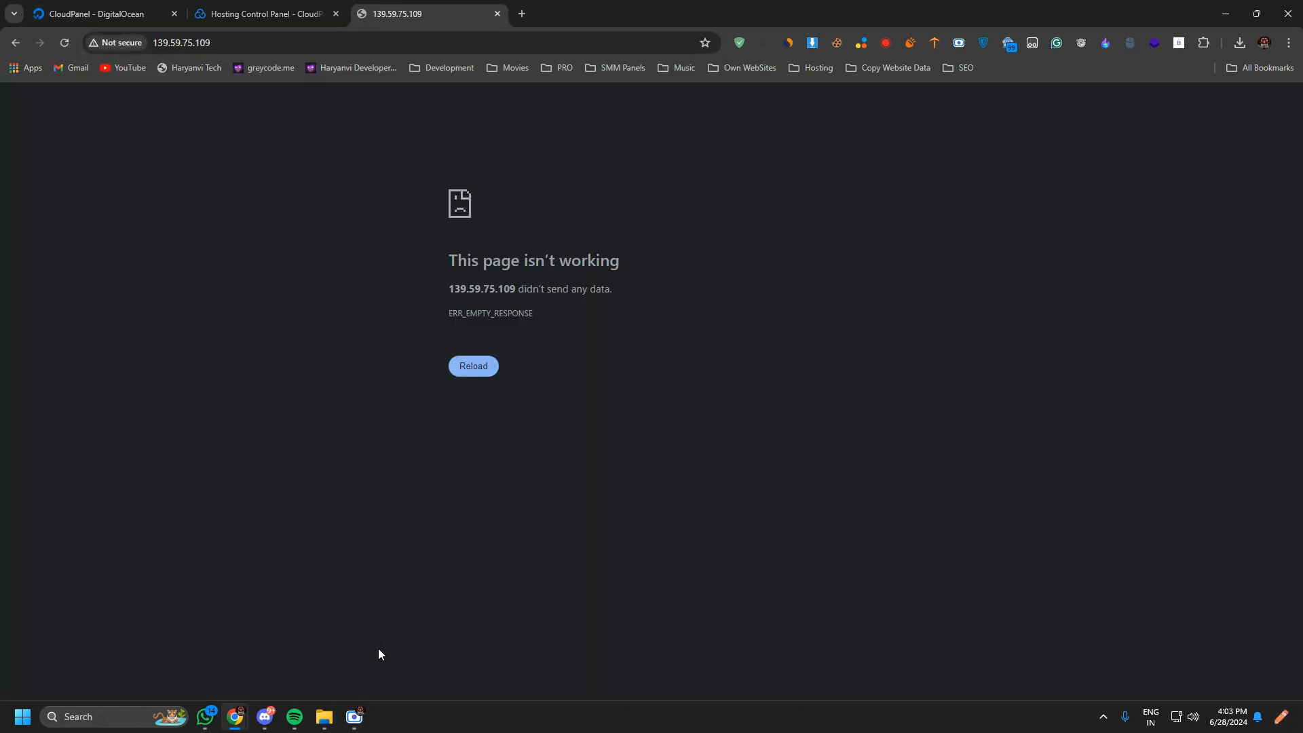
{"action": "left_click", "coordinate": [353, 714]}
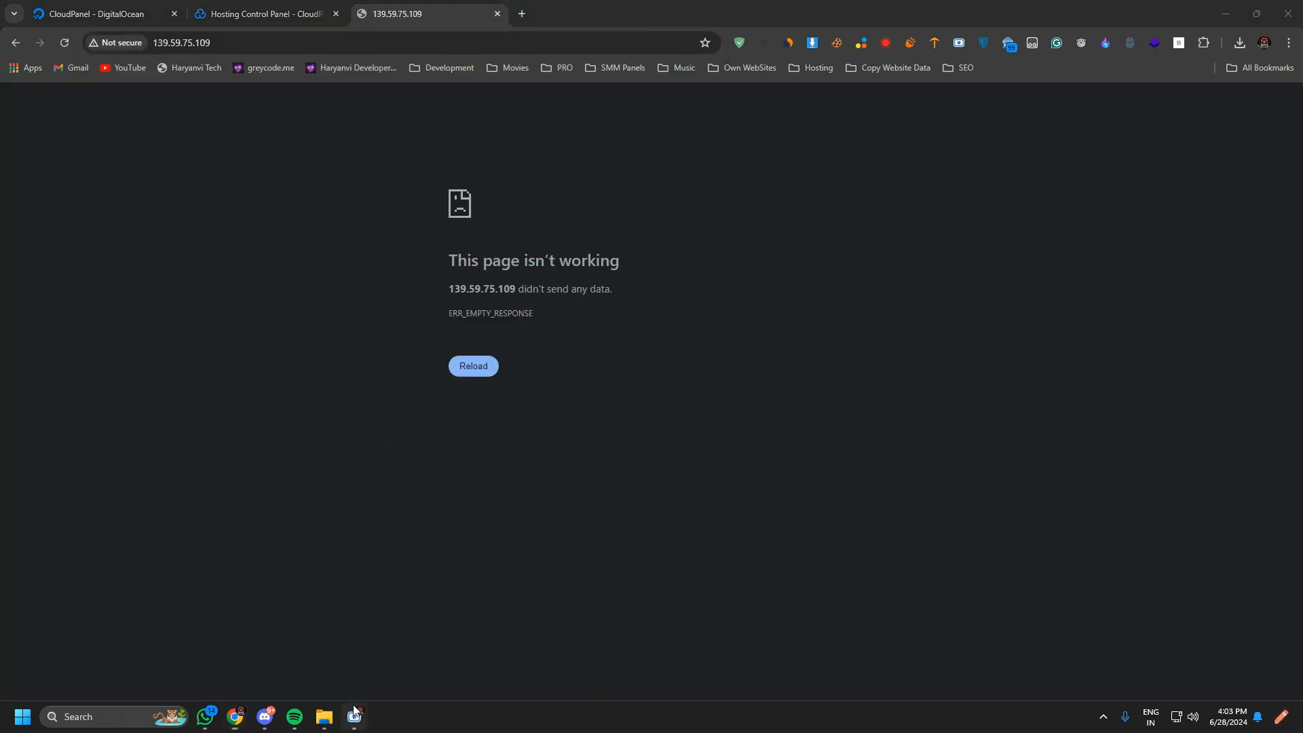
{"action": "left_click", "coordinate": [1005, 389]}
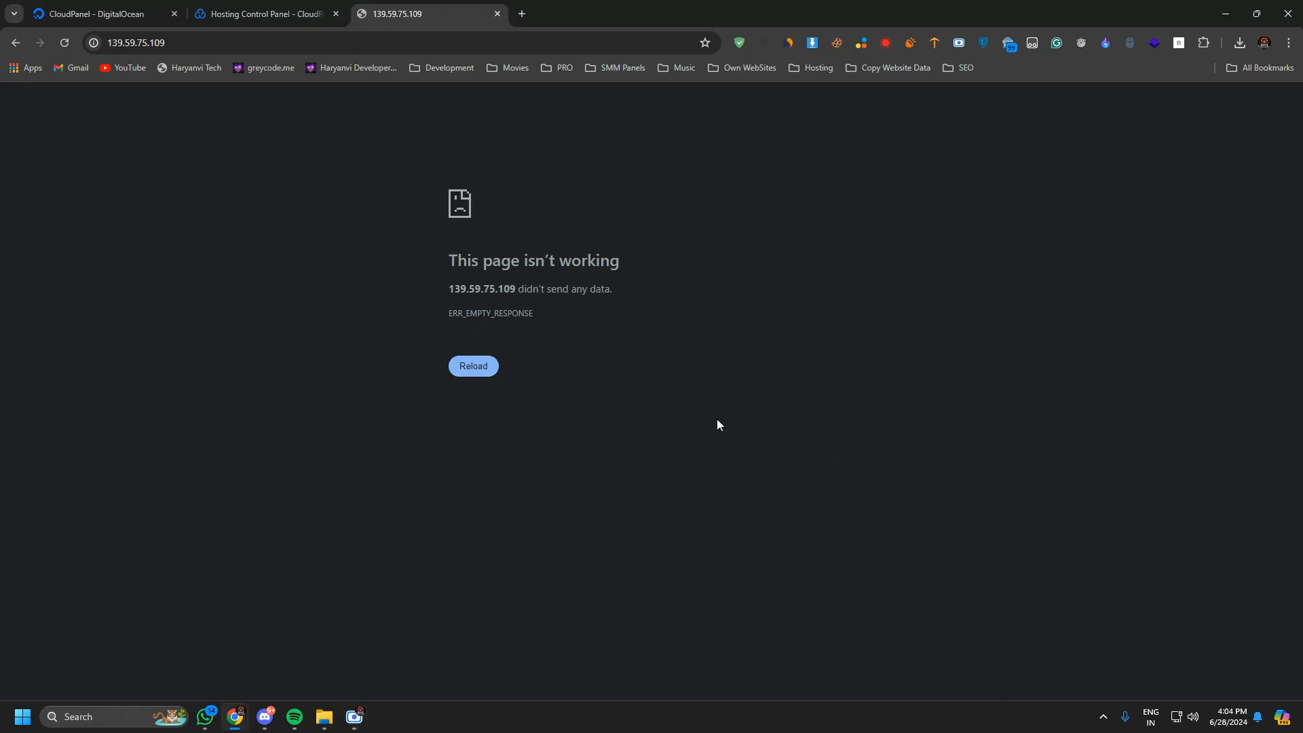
{"action": "left_click", "coordinate": [101, 14]}
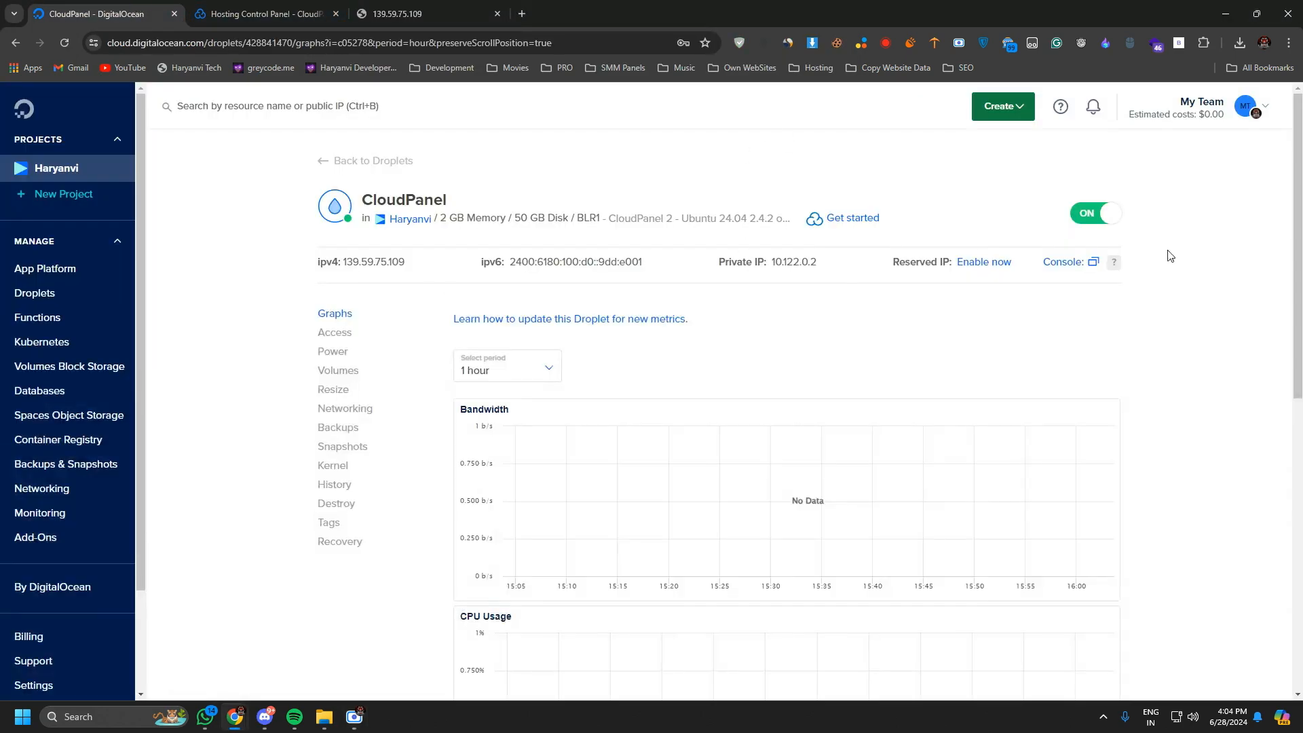
{"action": "left_click", "coordinate": [1079, 272]}
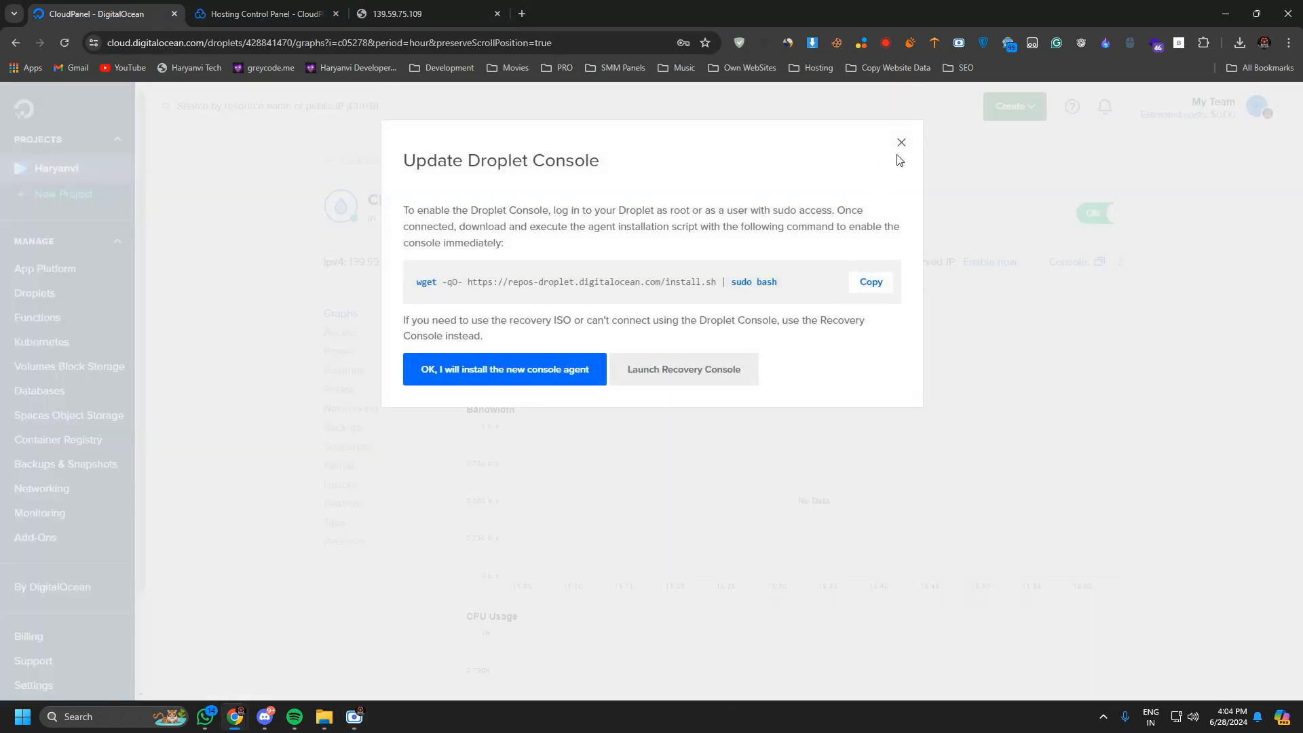
{"action": "left_click", "coordinate": [899, 141]}
Launch PuTTY and start an SSH connection to the Droplet's IPv4 address 139.59.75.109 on port 22.
{"action": "key", "text": "super"}
{"action": "type", "text": "putty"}
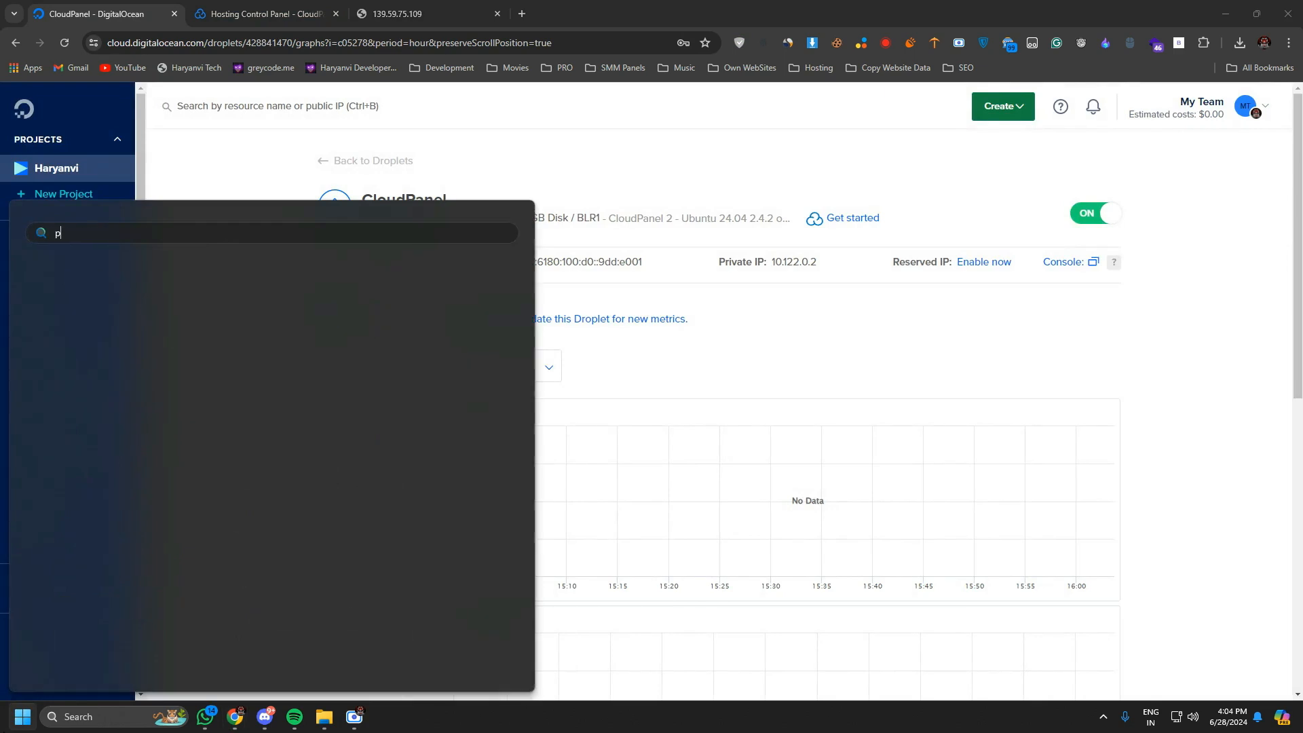
{"action": "key", "text": "Return"}
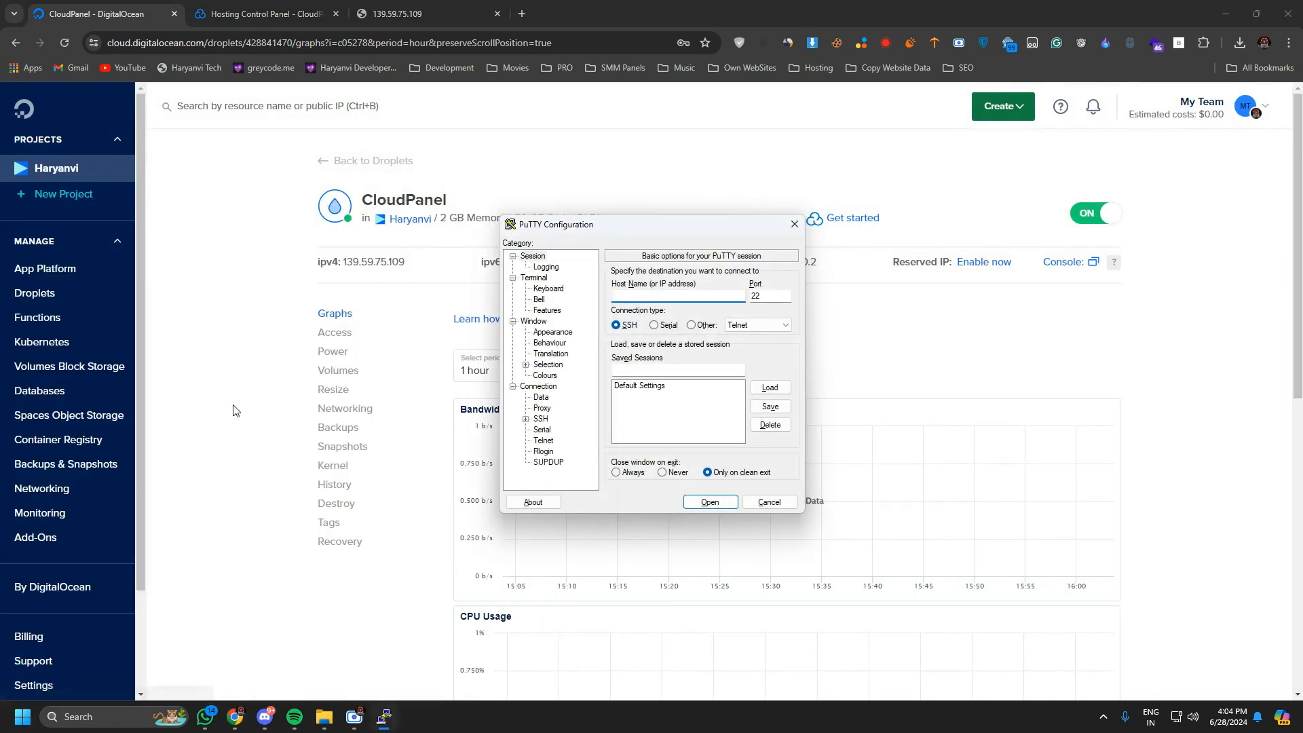
{"action": "left_click", "coordinate": [380, 266]}
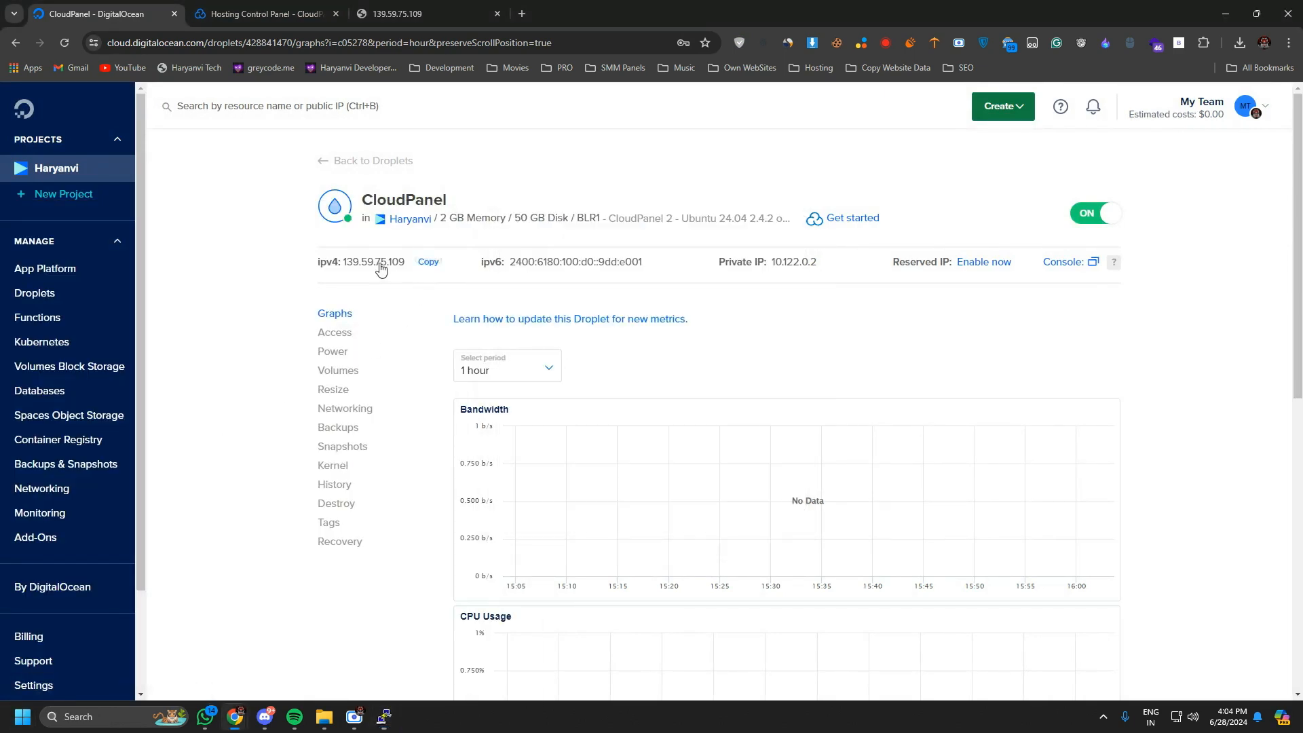
{"action": "left_click", "coordinate": [384, 717]}
{"action": "type", "text": "139.59.75.109"}
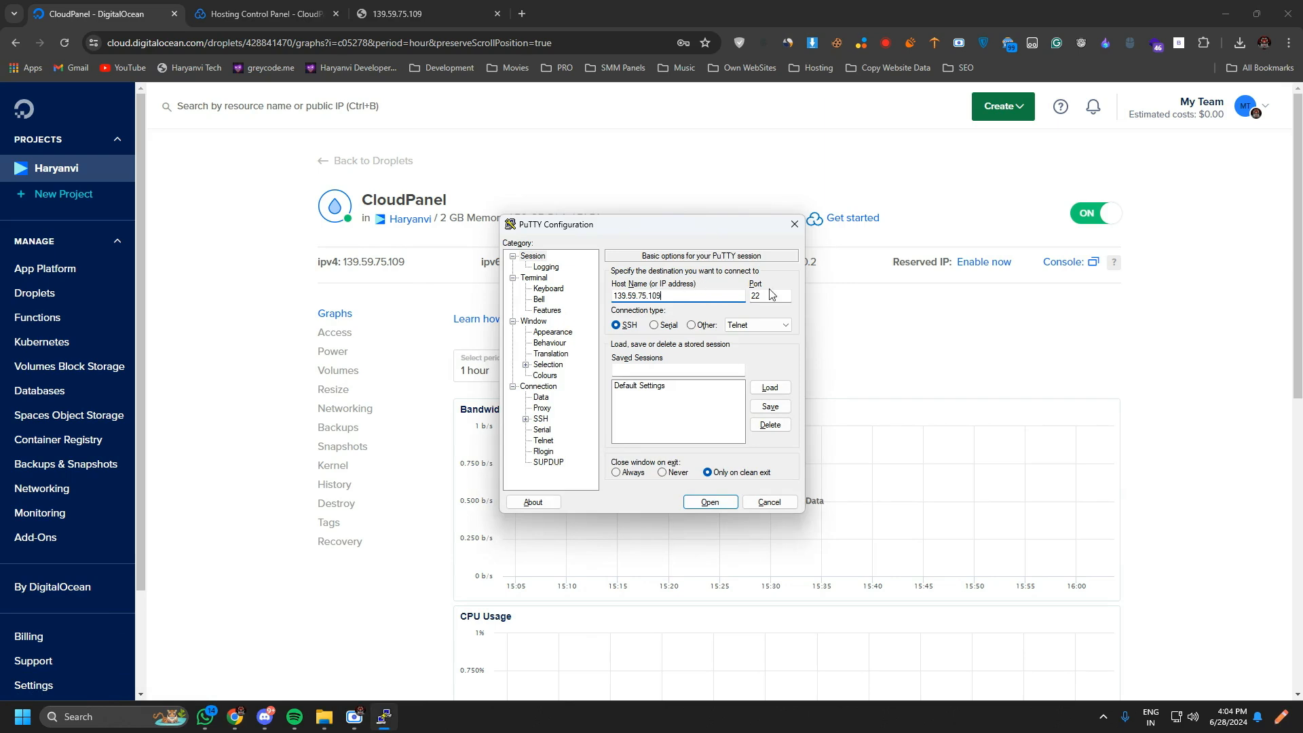
{"action": "left_click", "coordinate": [703, 505]}
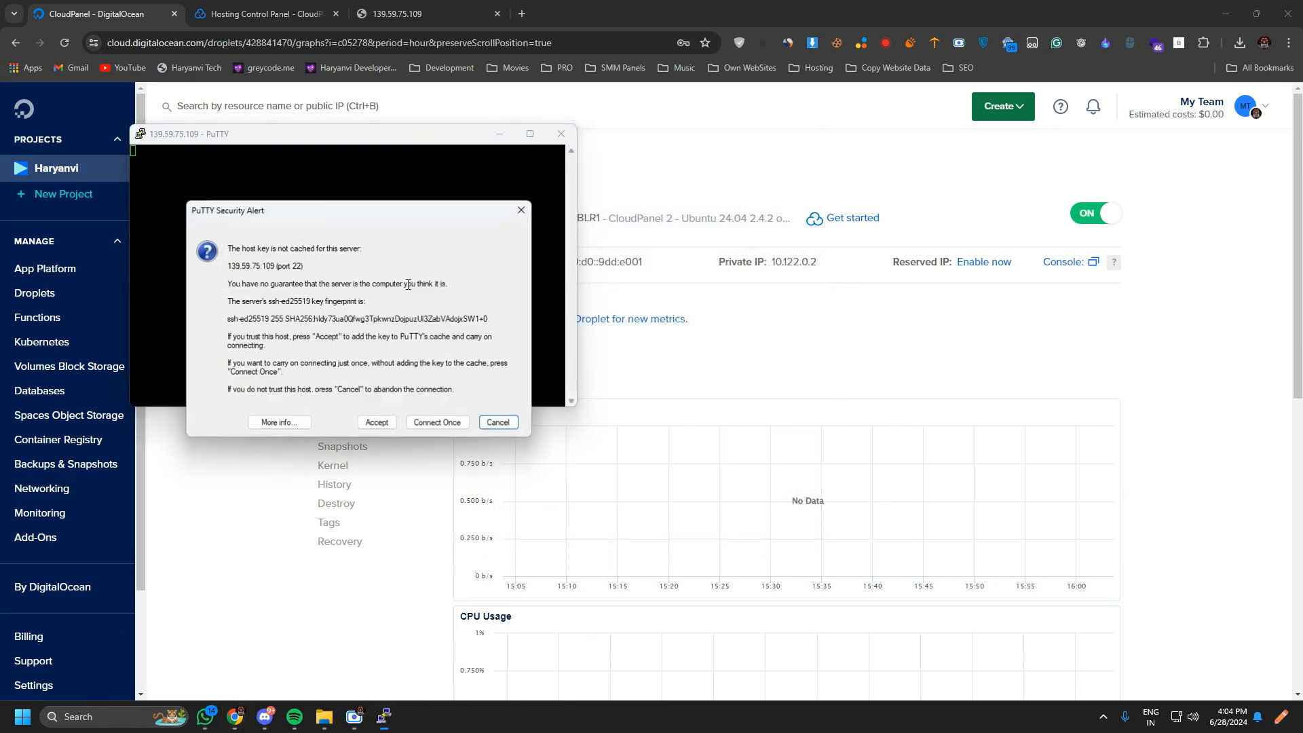
Accept the server's host key and log in as root with the account password.
{"action": "left_click", "coordinate": [376, 422]}
{"action": "left_click_drag", "start_coordinate": [290, 142], "coordinate": [629, 274]}
{"action": "type", "text": "root"}
{"action": "key", "text": "Return"}
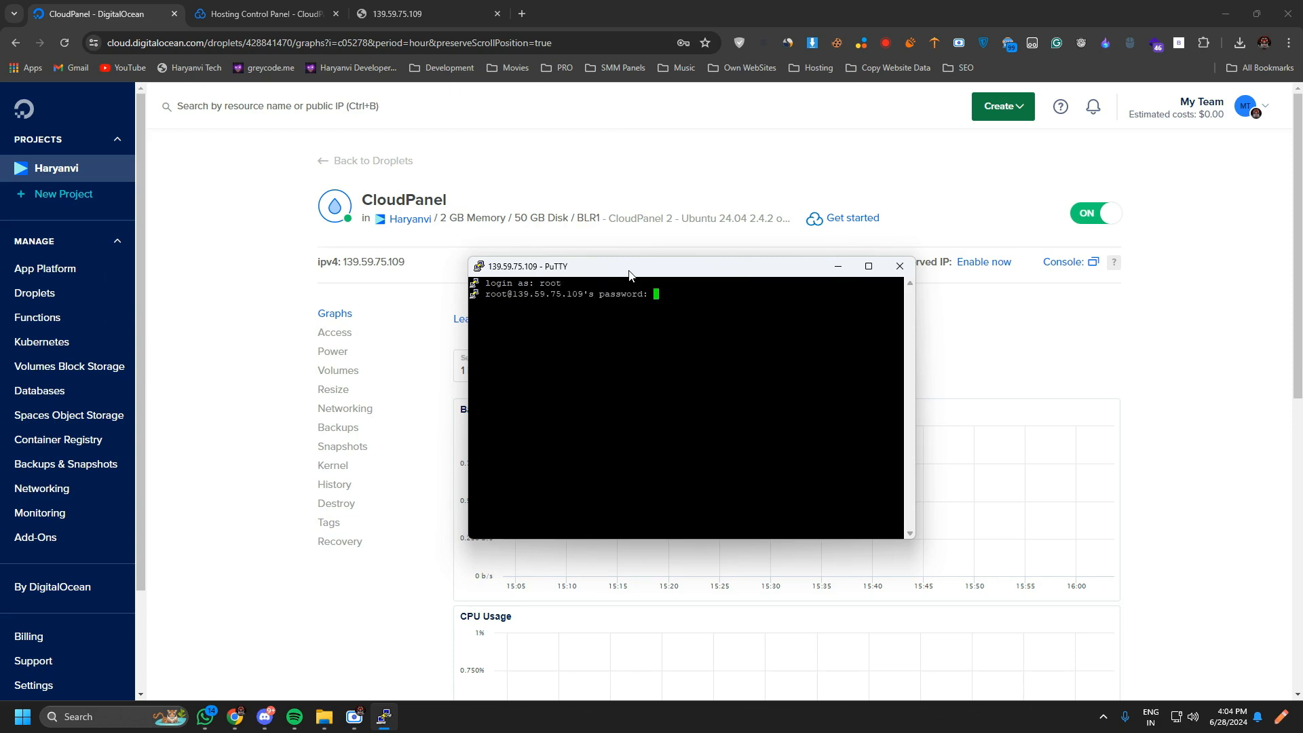
{"action": "key", "text": "Return"}
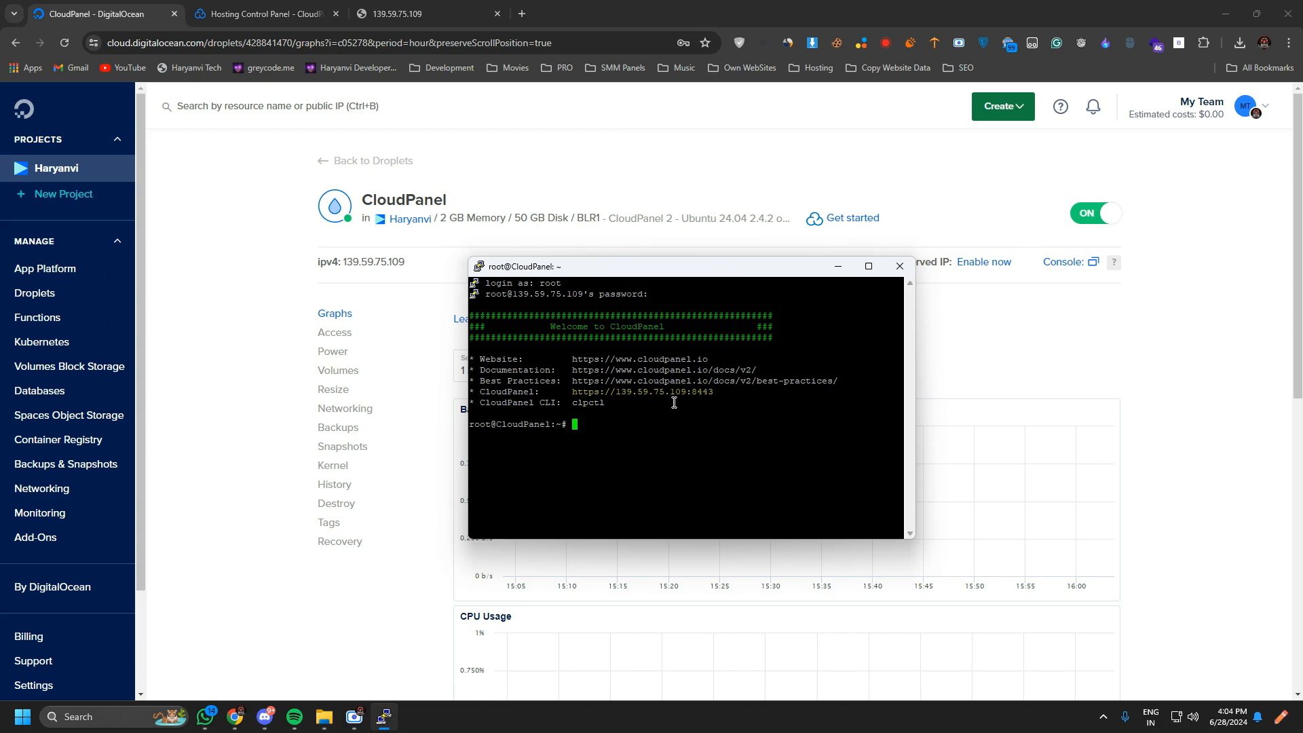
{"action": "left_click_drag", "start_coordinate": [551, 327], "coordinate": [669, 327]}
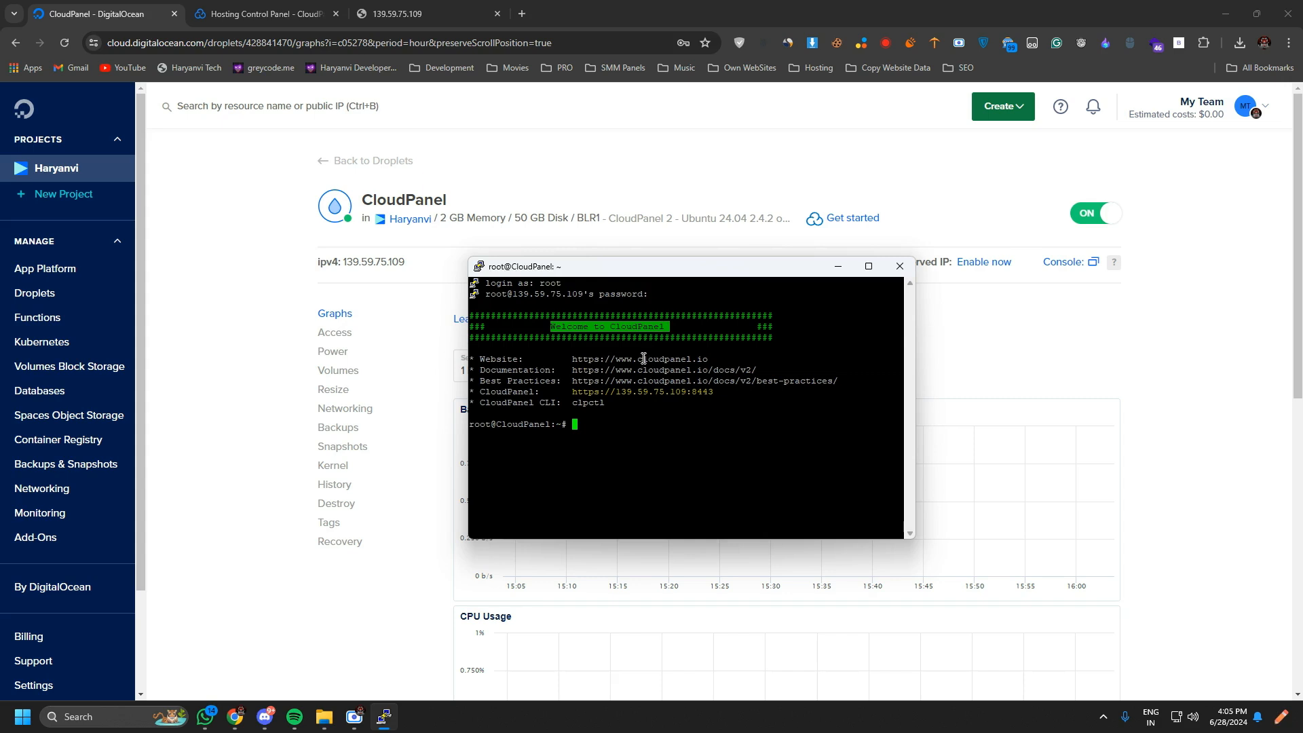
{"action": "left_click_drag", "start_coordinate": [708, 362], "coordinate": [622, 407]}
{"action": "left_click", "coordinate": [715, 392]}
{"action": "left_click_drag", "start_coordinate": [711, 392], "coordinate": [578, 397]}
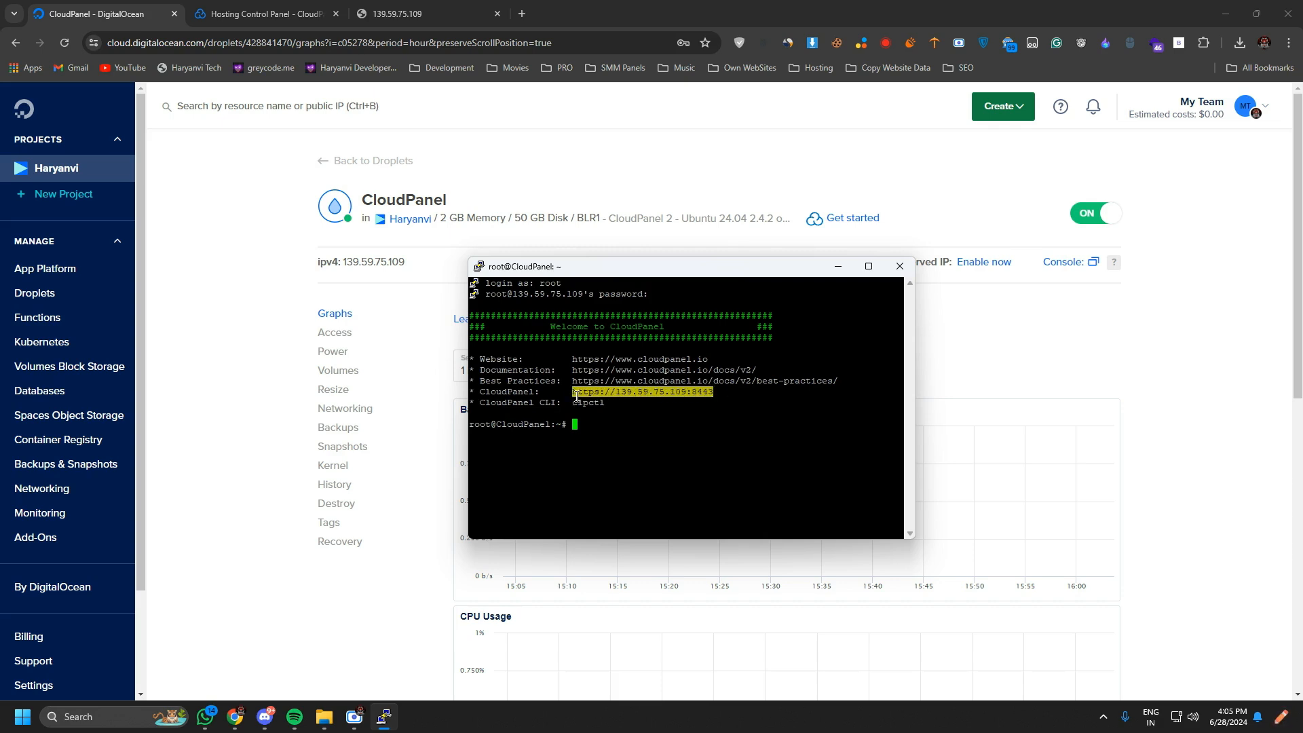
Add port 8443 to the IP address in the browser, try to load 139.59.75.109:8443, and read the response page.
{"action": "left_click", "coordinate": [448, 6]}
{"action": "left_click", "coordinate": [380, 44]}
{"action": "left_click", "coordinate": [402, 47]}
{"action": "type", "text": ":8443"}
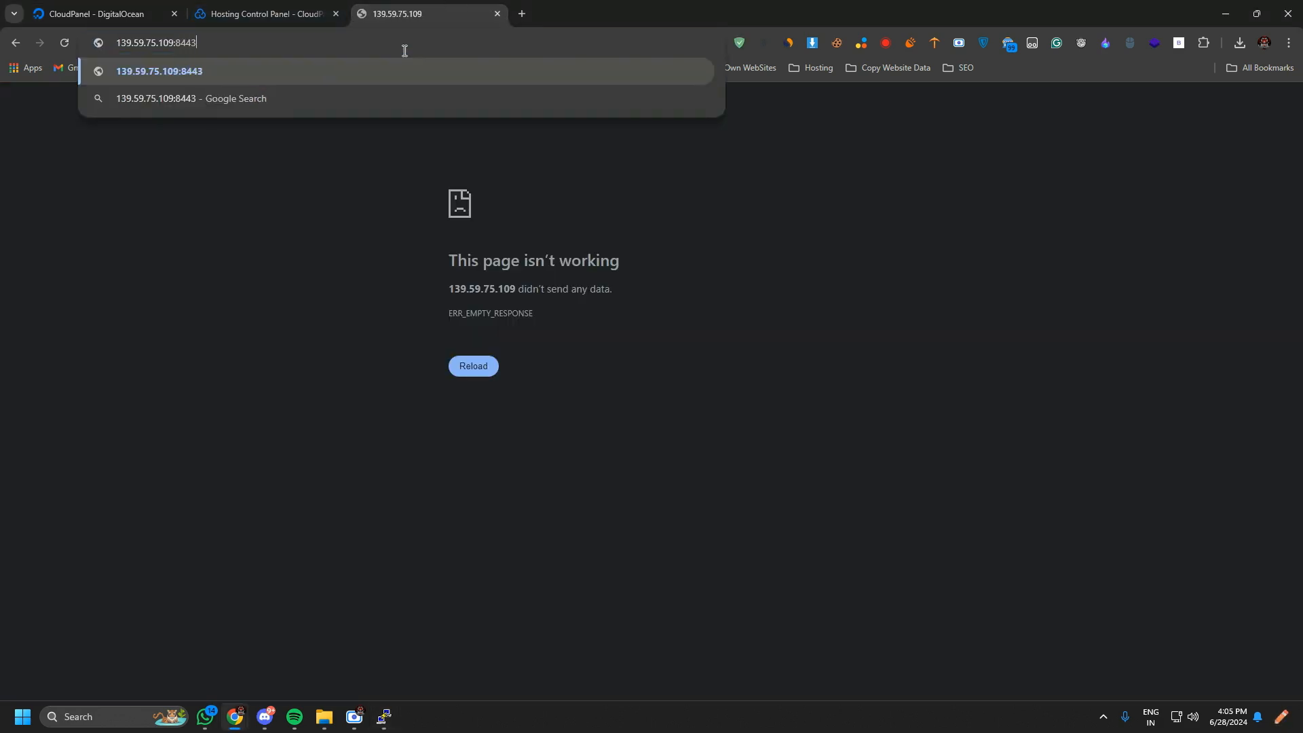
{"action": "key", "text": "Return"}
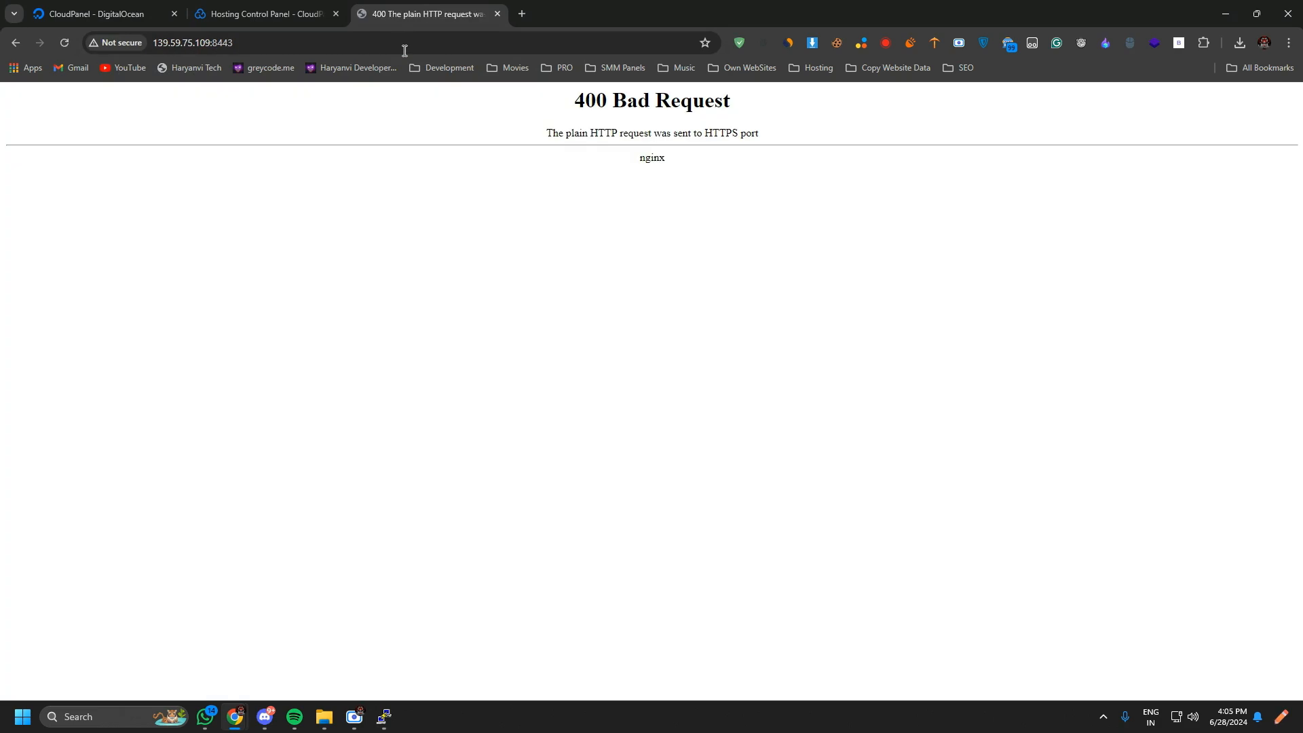
{"action": "left_click_drag", "start_coordinate": [562, 103], "coordinate": [767, 109]}
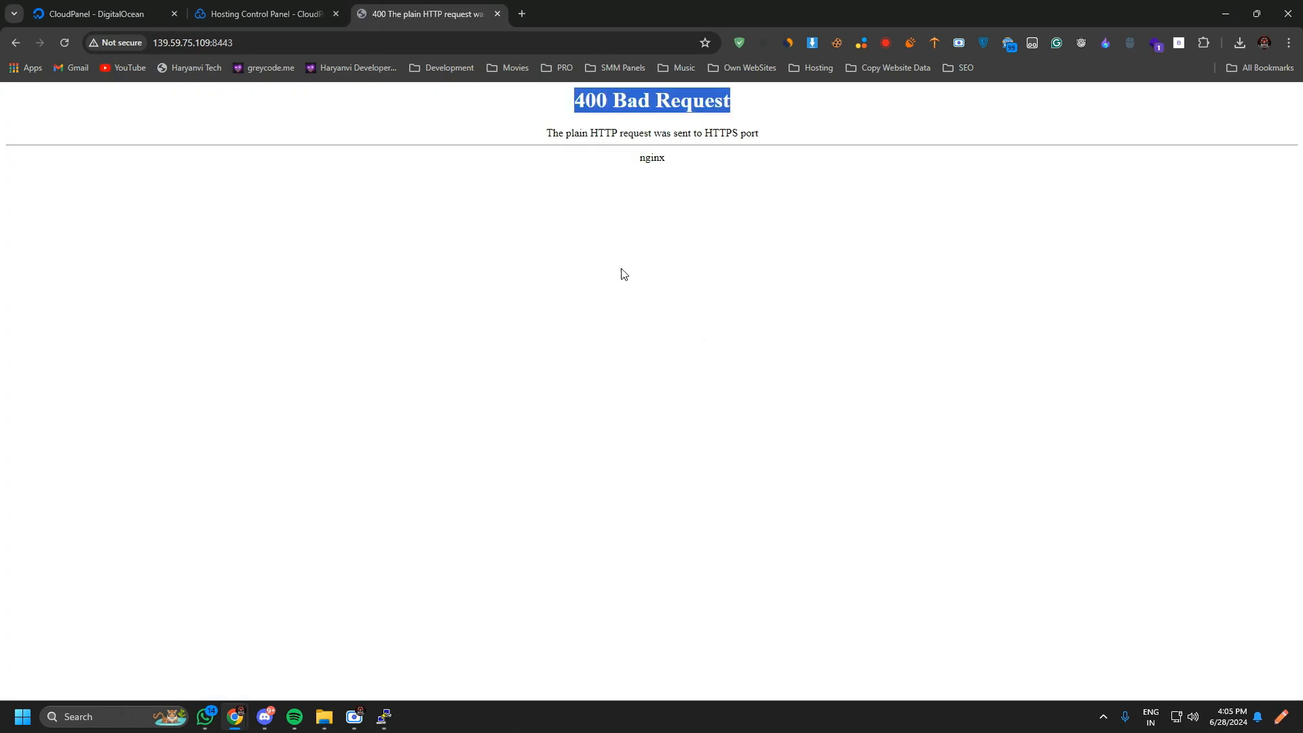
{"action": "left_click", "coordinate": [641, 148]}
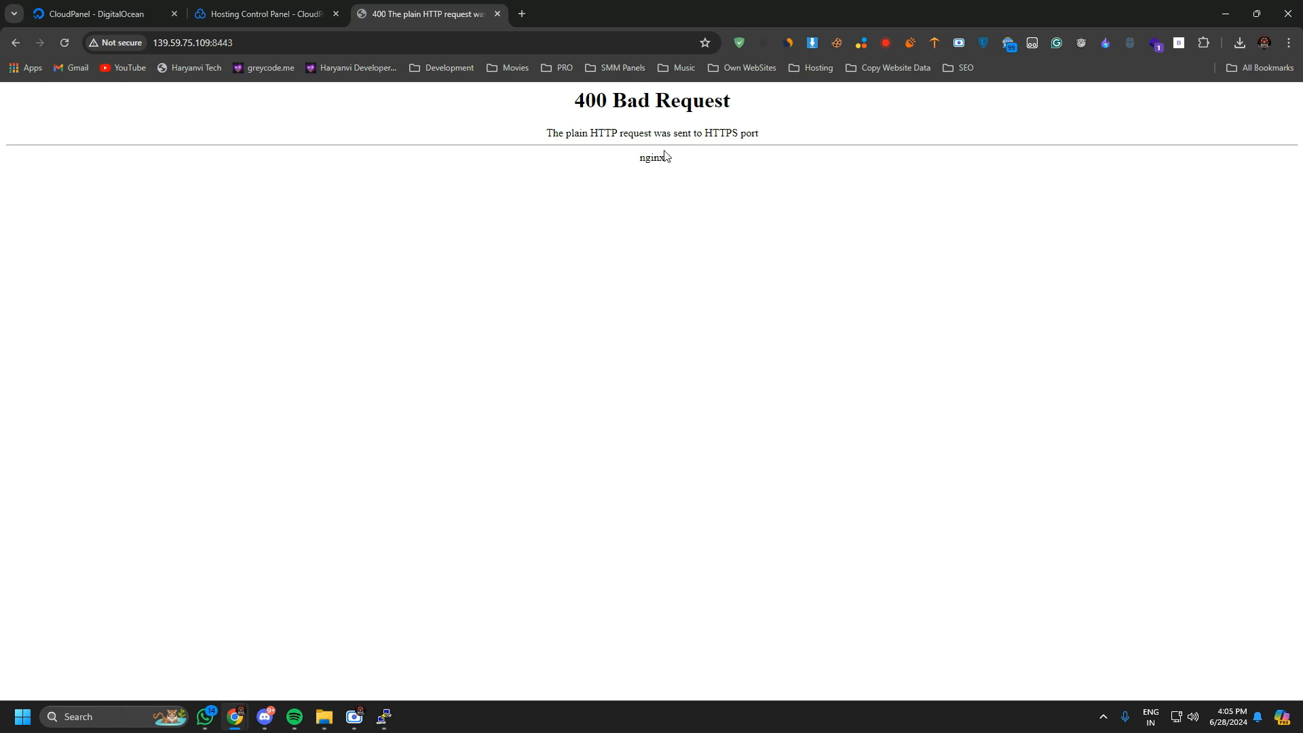
{"action": "right_click", "coordinate": [268, 41]}
{"action": "key", "text": "ctrl+c"}
{"action": "left_click", "coordinate": [332, 145]}
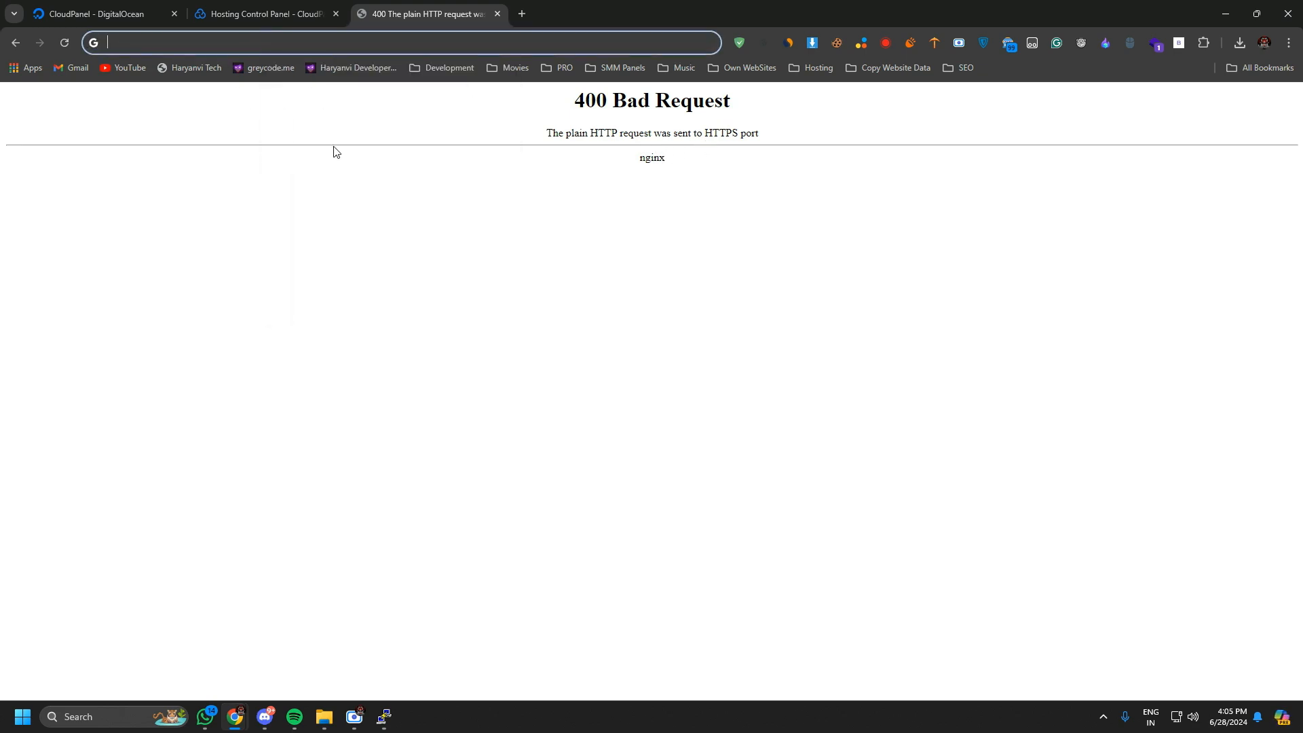
{"action": "key", "text": "ctrl+v"}
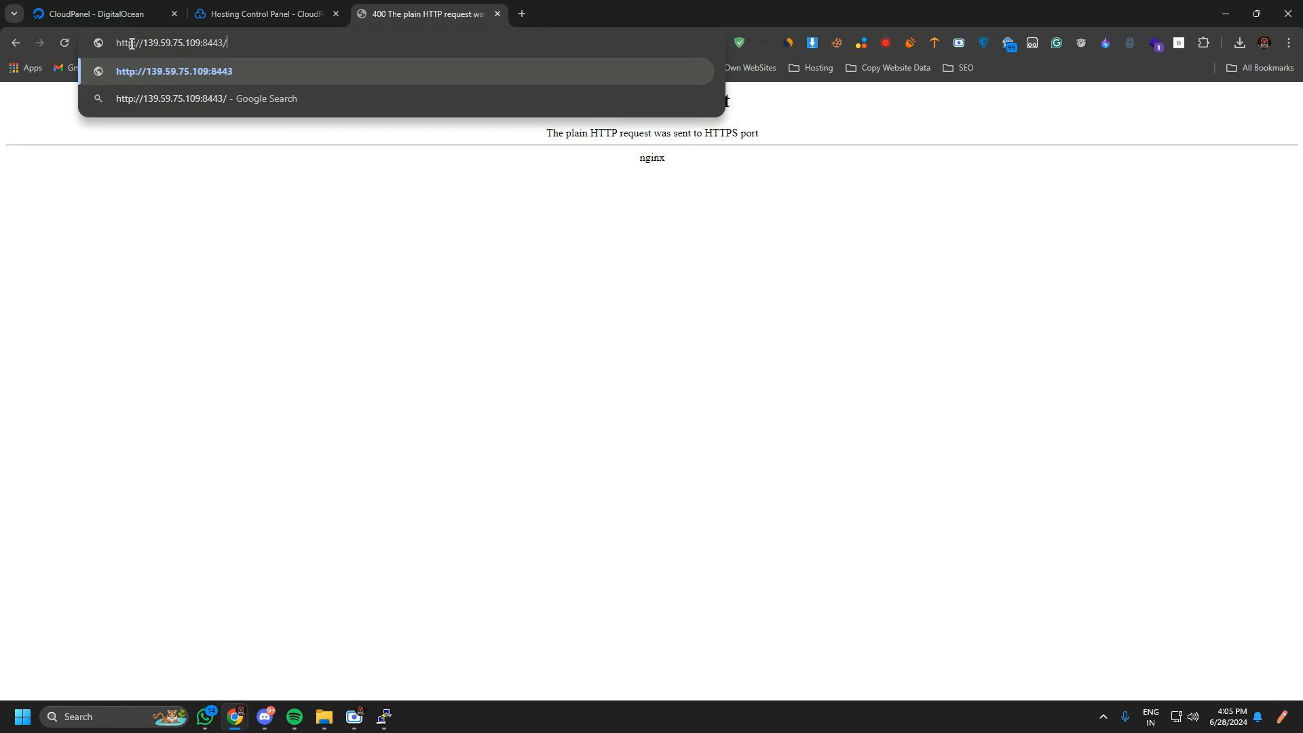
{"action": "left_click", "coordinate": [260, 10]}
{"action": "left_click", "coordinate": [150, 8]}
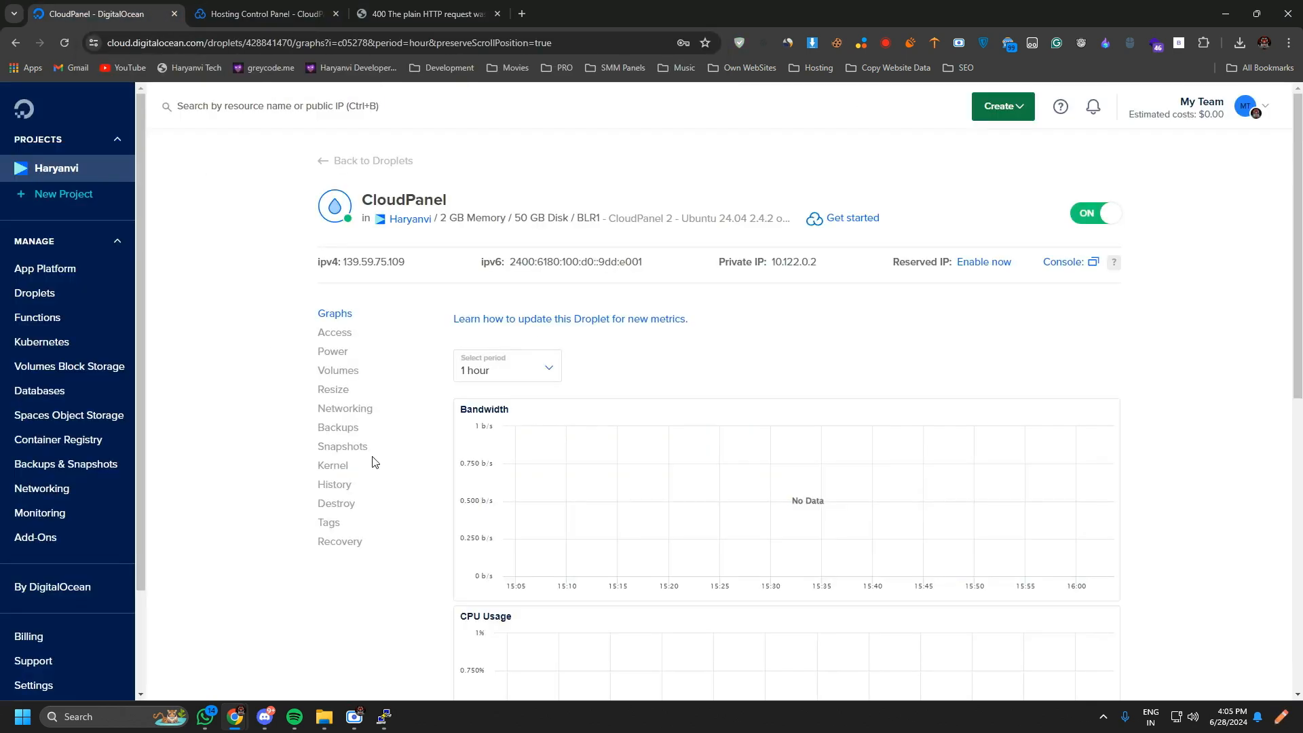
Compare the CloudPanel address in the PuTTY session with the message on the browser's 400 Bad Request page.
{"action": "left_click", "coordinate": [384, 716]}
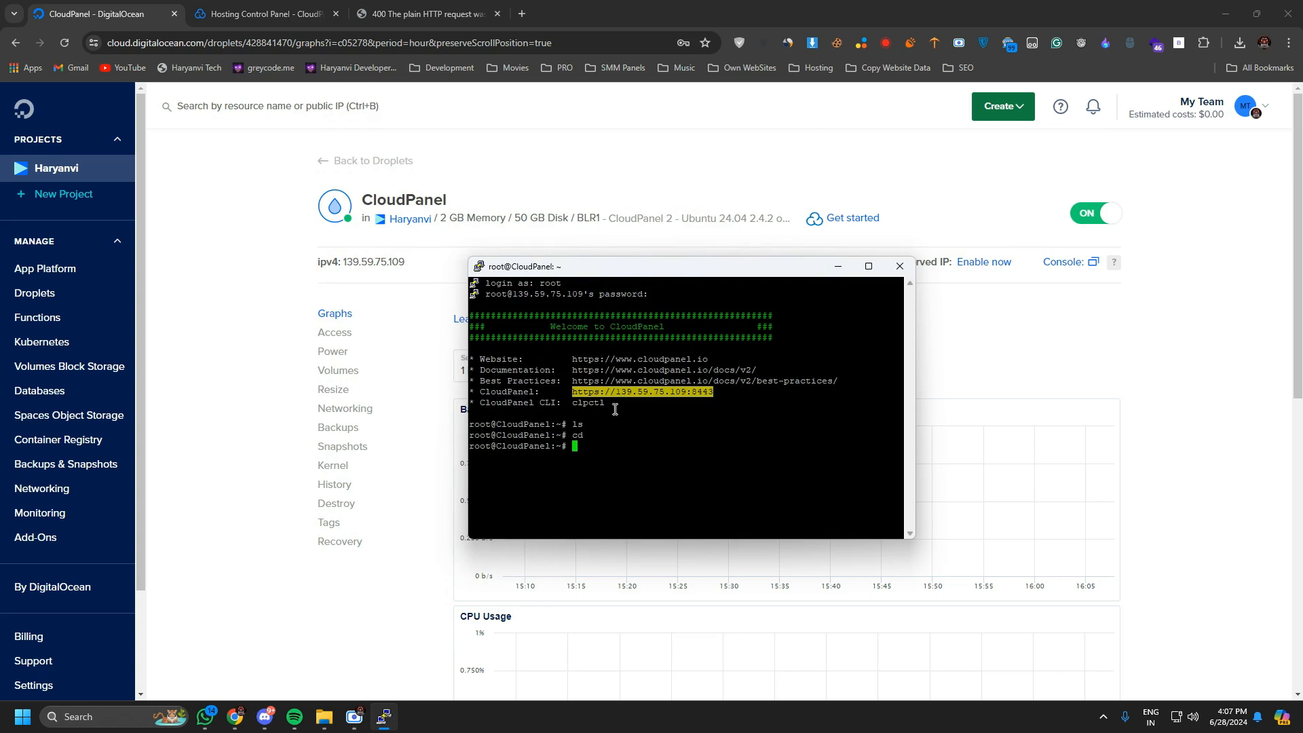
{"action": "left_click", "coordinate": [421, 14]}
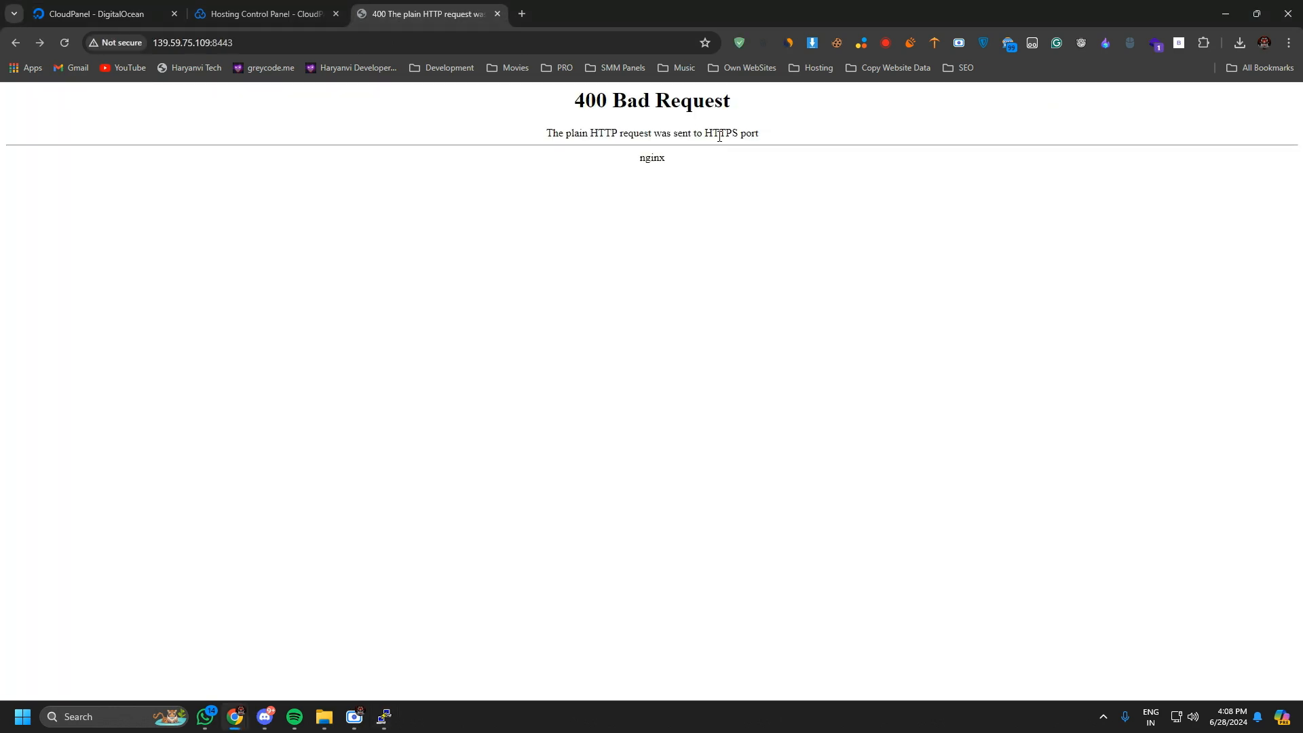
{"action": "left_click_drag", "start_coordinate": [603, 133], "coordinate": [633, 133]}
{"action": "left_click_drag", "start_coordinate": [713, 131], "coordinate": [814, 147]}
{"action": "left_click", "coordinate": [175, 45]}
{"action": "double_click", "coordinate": [175, 44]}
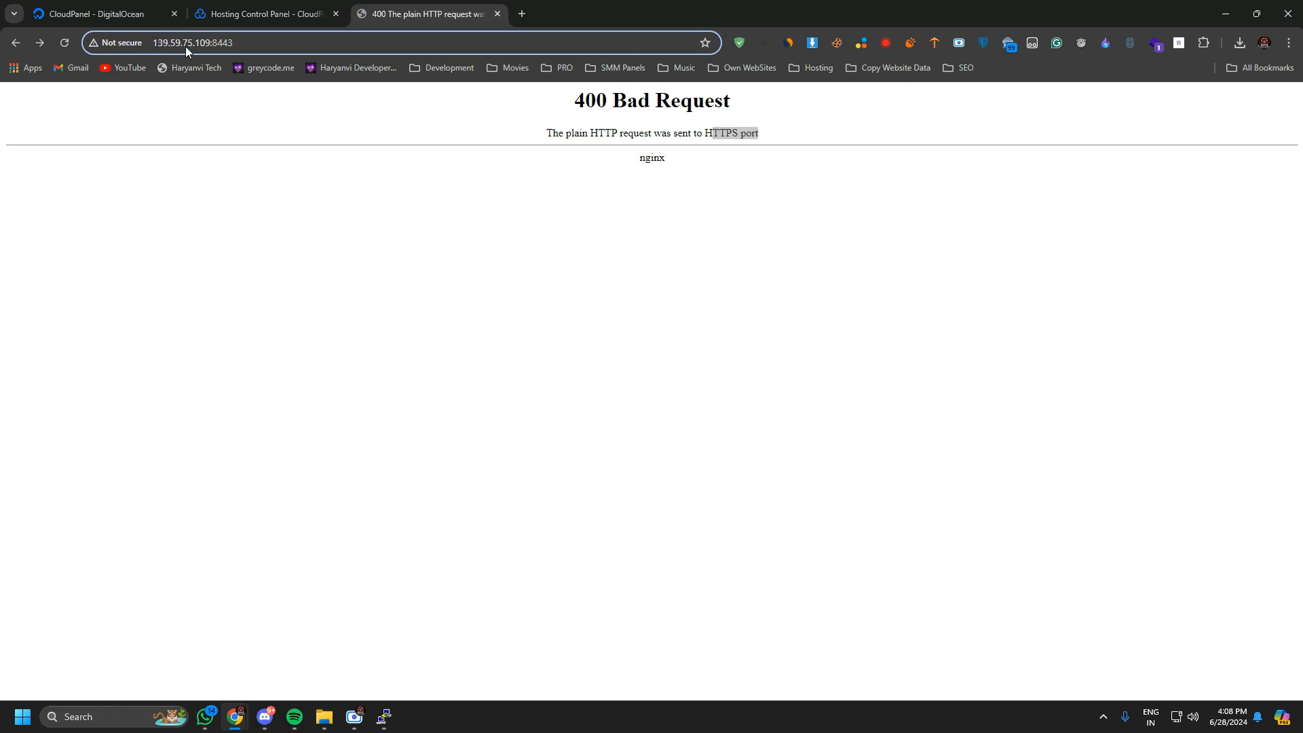
{"action": "type", "text": "https://"}
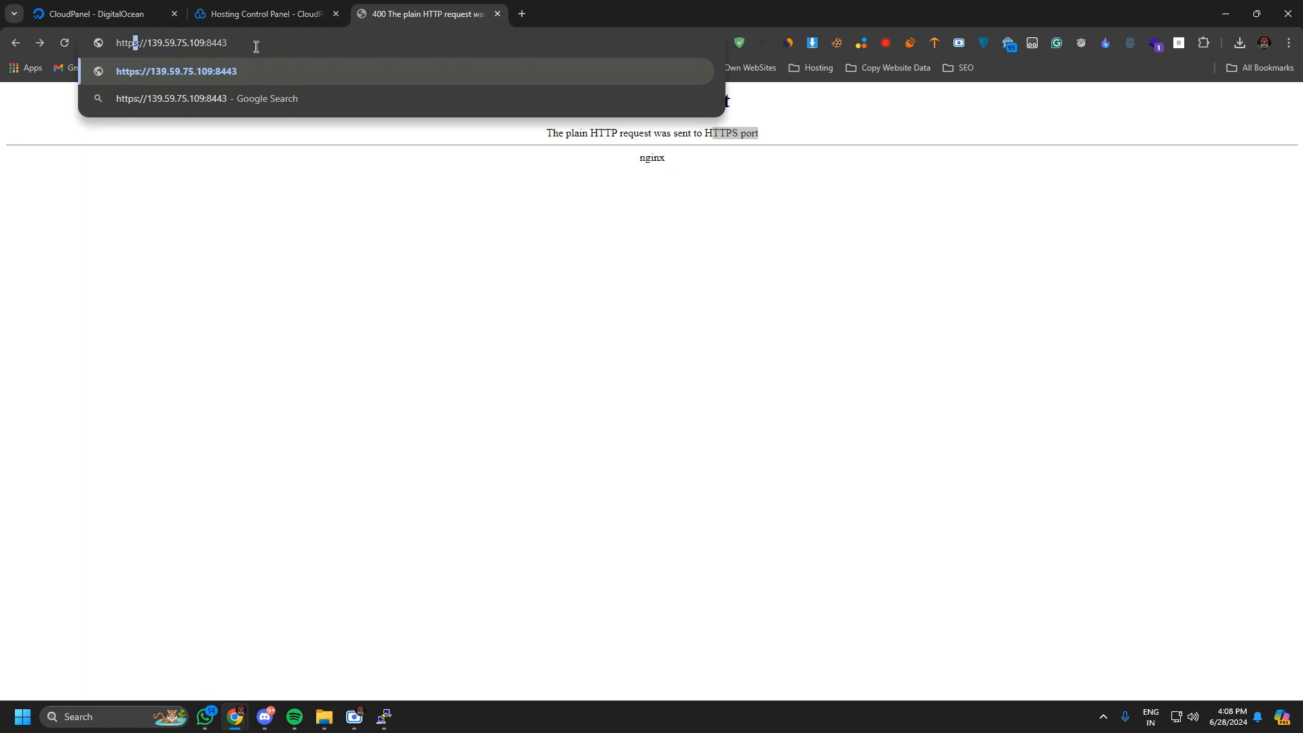
{"action": "key", "text": "Return"}
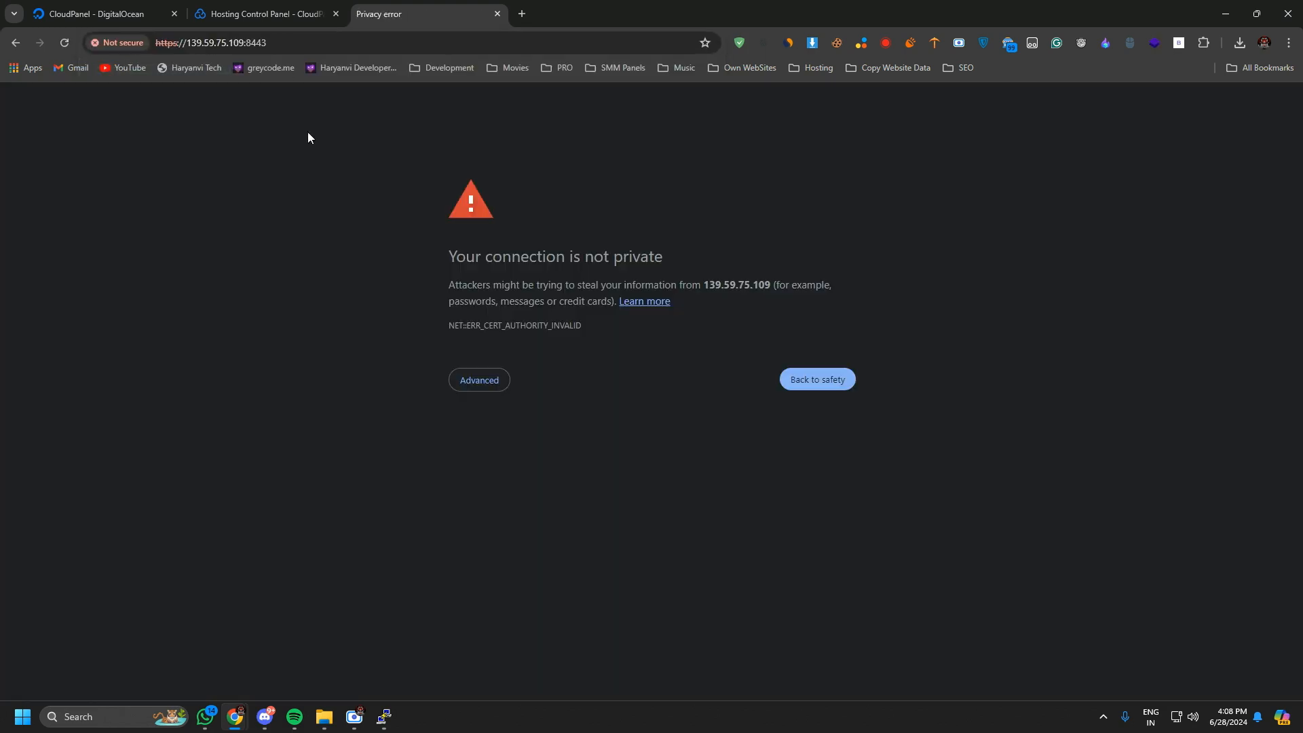
{"action": "left_click", "coordinate": [464, 390]}
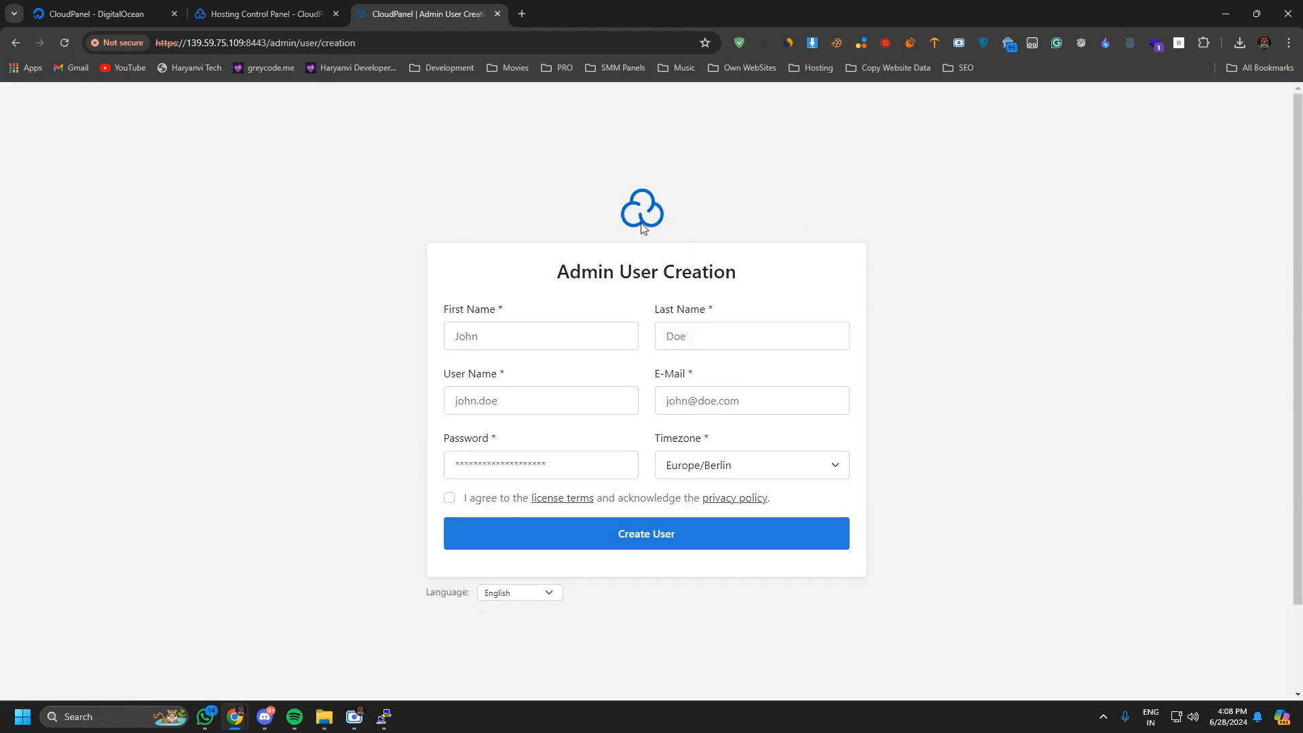
Enter the administrator's first name and last name in the Admin User Creation form.
{"action": "left_click_drag", "start_coordinate": [557, 271], "coordinate": [746, 278]}
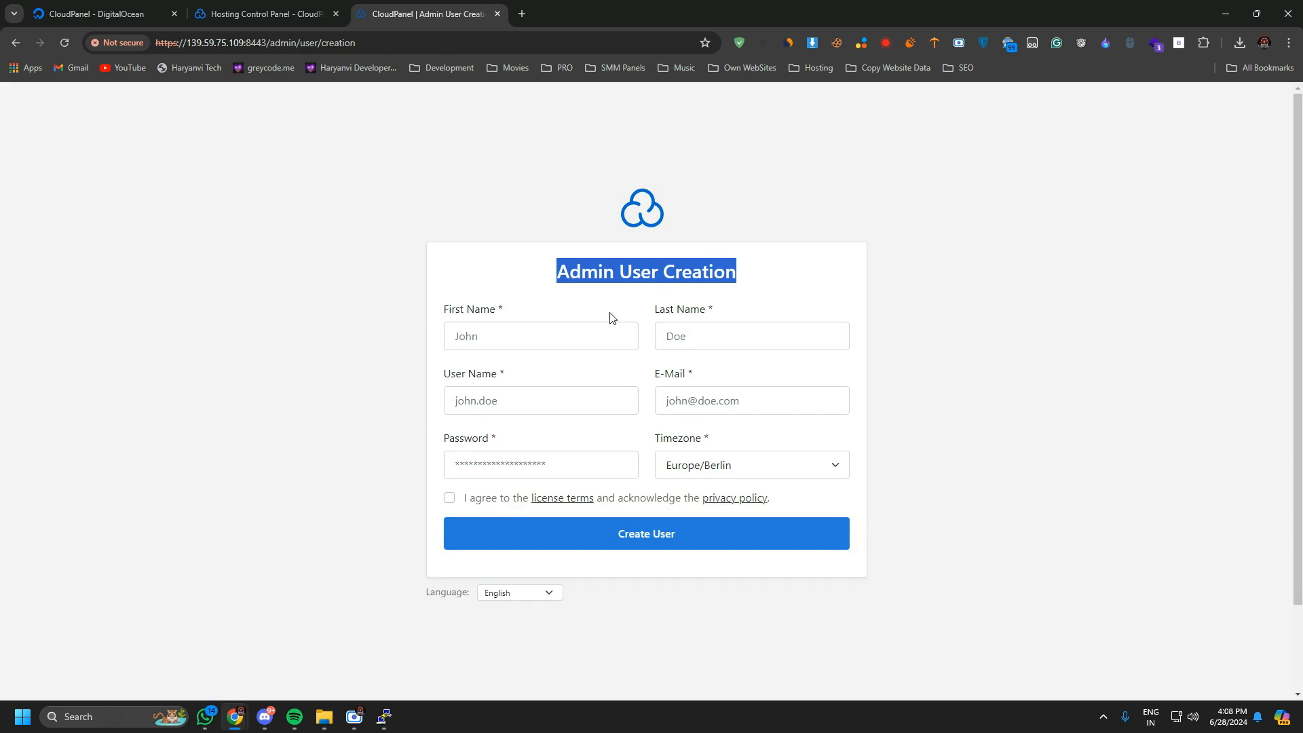
{"action": "left_click", "coordinate": [559, 331]}
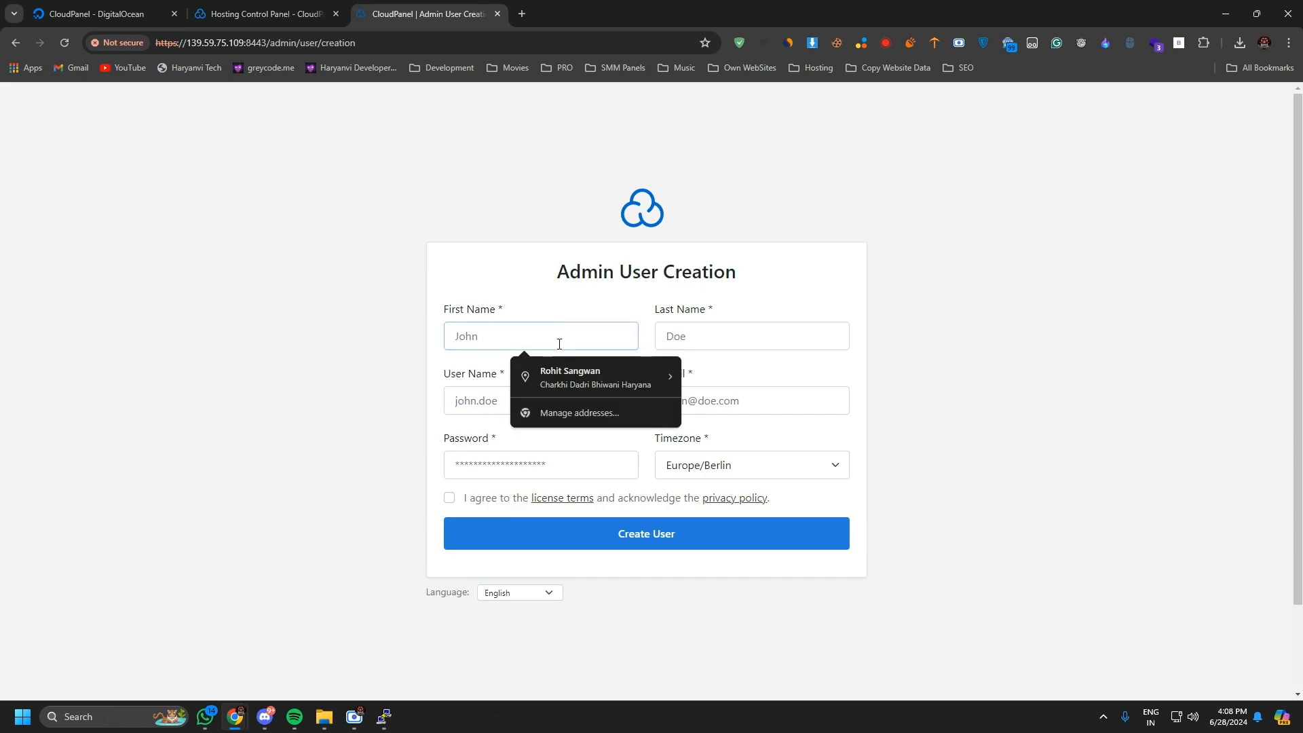
{"action": "type", "text": "Rohit"}
{"action": "left_click", "coordinate": [704, 347]}
{"action": "type", "text": "Sangwan"}
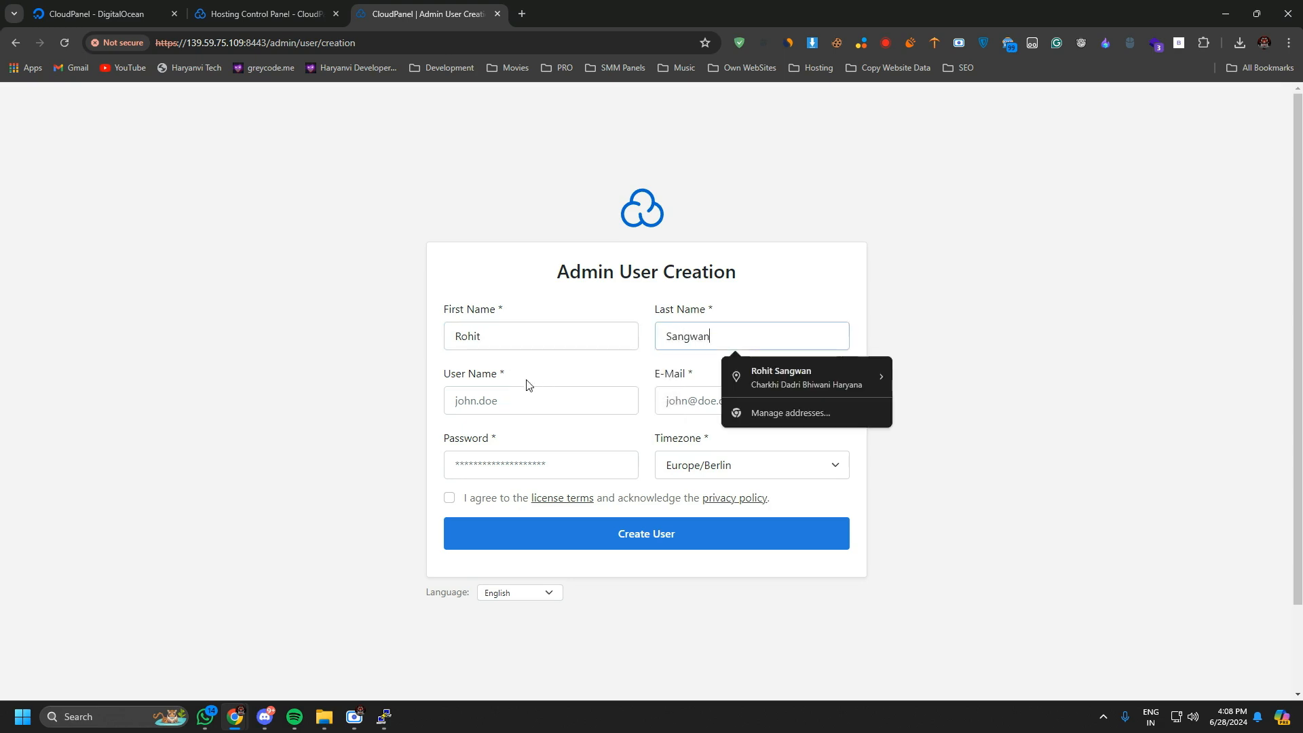
Enter the user name haryanvi, the administrator's e-mail address and the account password for the new admin user.
{"action": "left_click", "coordinate": [526, 406]}
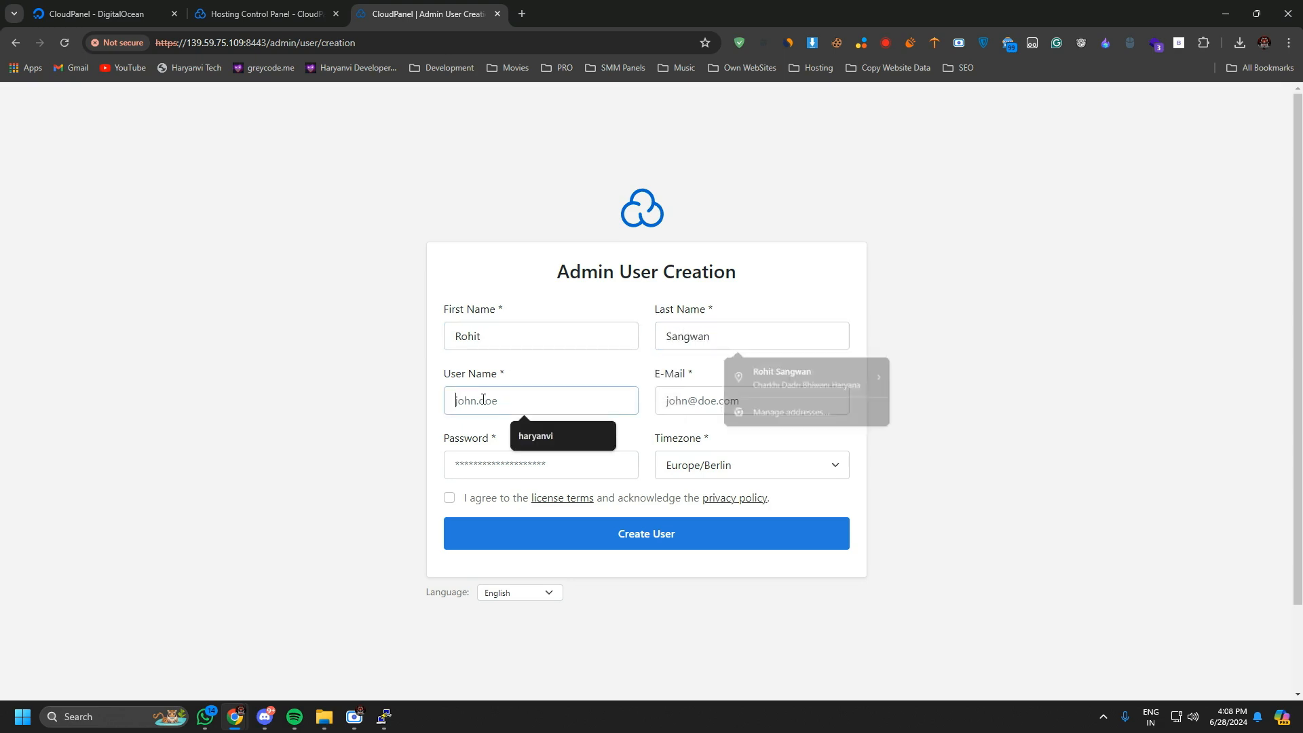
{"action": "type", "text": "haryan"}
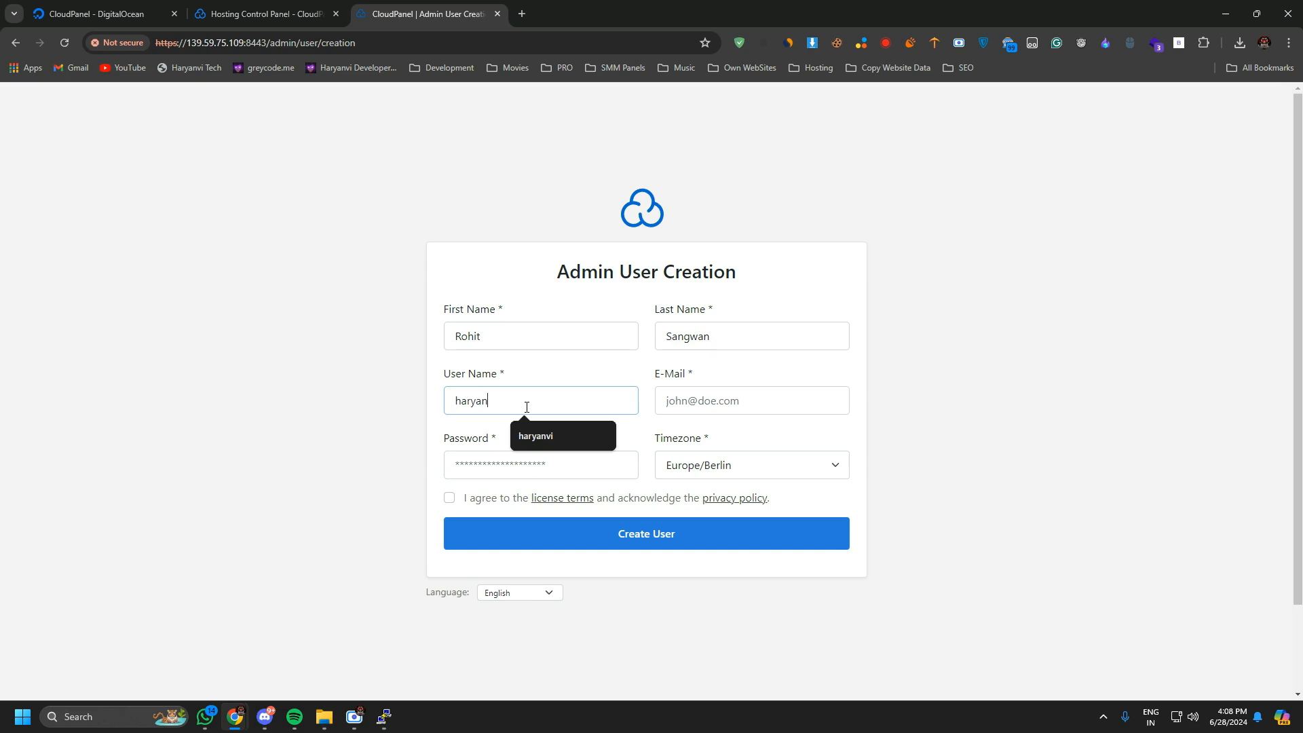
{"action": "type", "text": "vi"}
{"action": "left_click", "coordinate": [717, 400]}
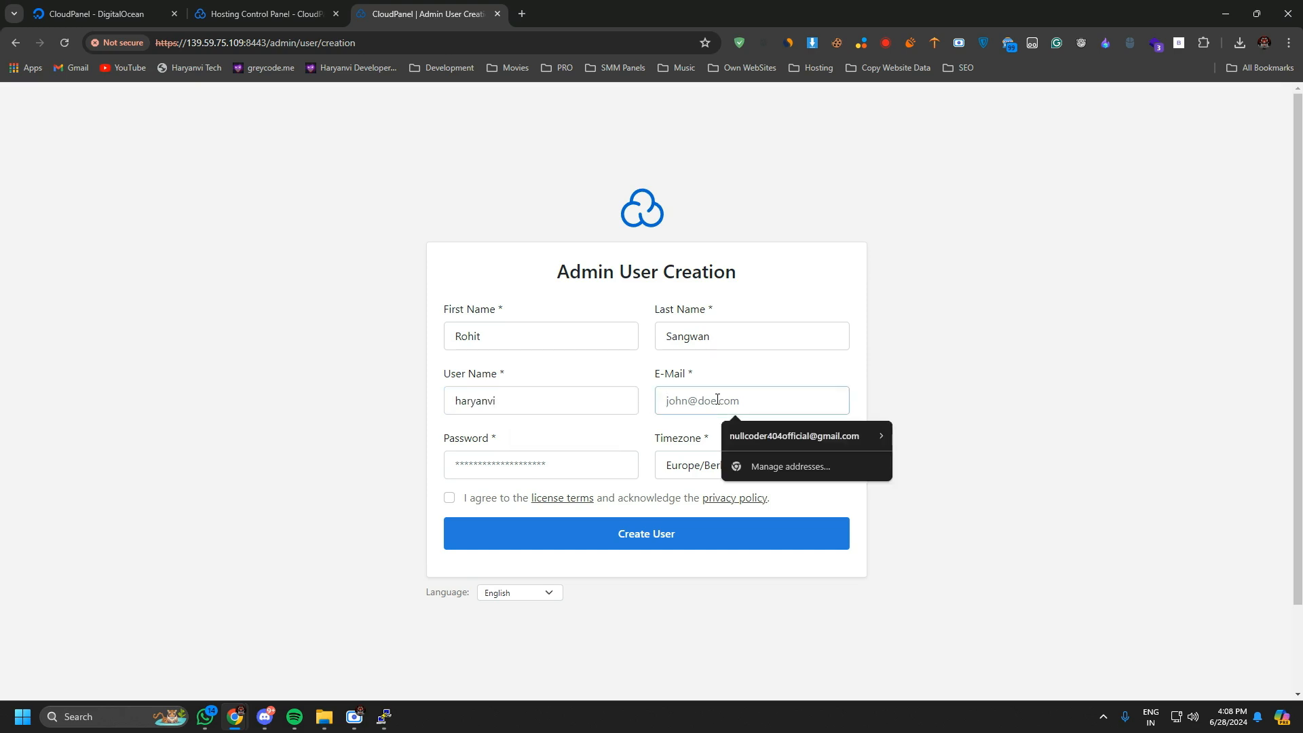
{"action": "left_click", "coordinate": [788, 437]}
{"action": "left_click", "coordinate": [522, 464]}
{"action": "type", "text": "••"}
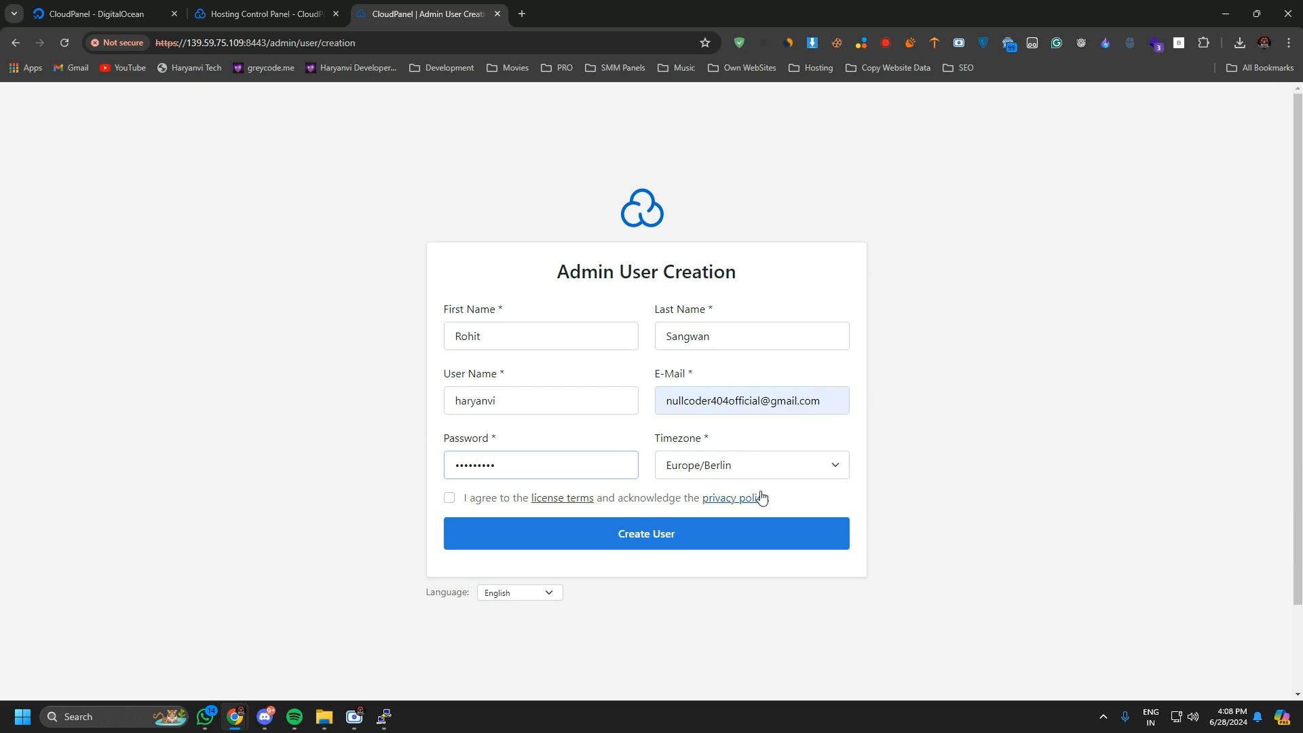
Set the timezone to Asia/Kolkata, agree to the license terms and privacy policy, and create the admin user.
{"action": "left_click", "coordinate": [747, 465]}
{"action": "key", "text": "a"}
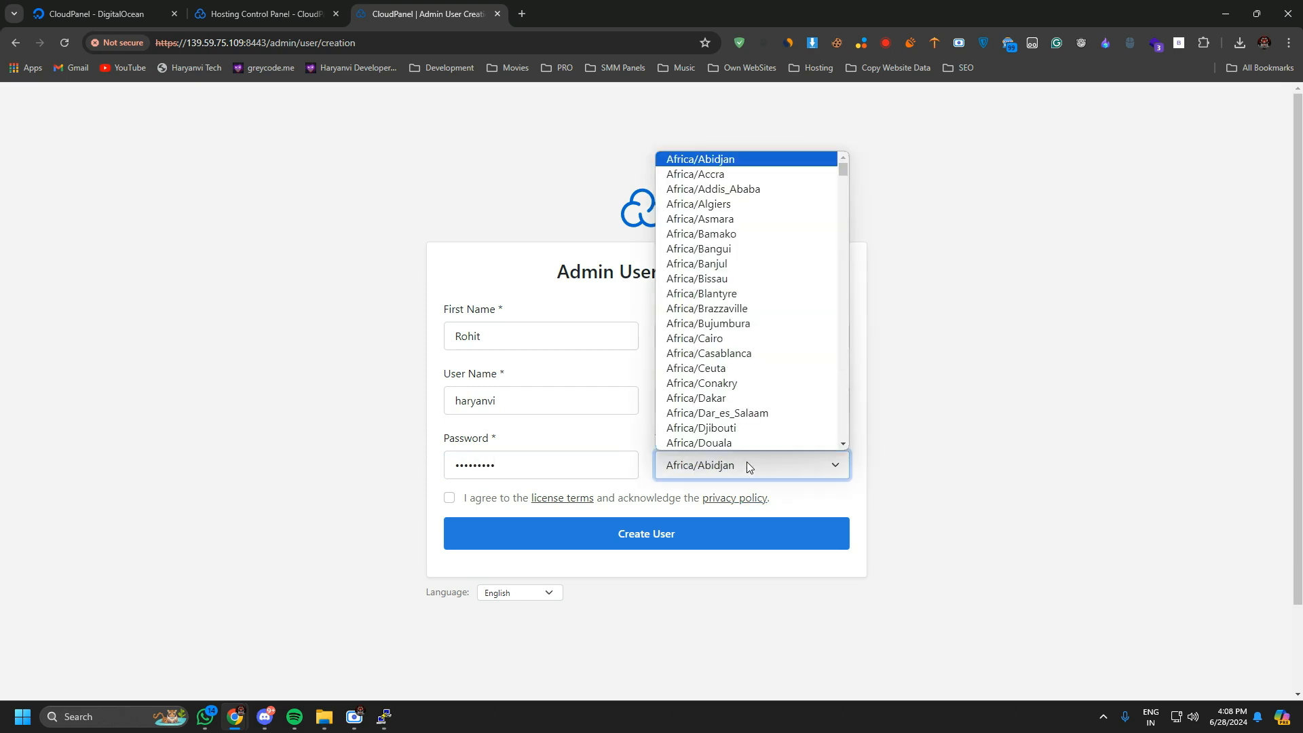
{"action": "key", "text": "Down"}
{"action": "key", "text": "Down"}
{"action": "key", "text": "Down"}
{"action": "key", "text": "Down"}
{"action": "key", "text": "Down"}
{"action": "key", "text": "Down"}
{"action": "key", "text": "Down"}
{"action": "key", "text": "Down"}
{"action": "key", "text": "Down"}
{"action": "key", "text": "Down"}
{"action": "key", "text": "Down"}
{"action": "key", "text": "Down"}
{"action": "key", "text": "Down"}
{"action": "key", "text": "Down"}
{"action": "key", "text": "Down"}
{"action": "key", "text": "Down"}
{"action": "key", "text": "Down"}
{"action": "key", "text": "Down"}
{"action": "key", "text": "Down"}
{"action": "key", "text": "Down"}
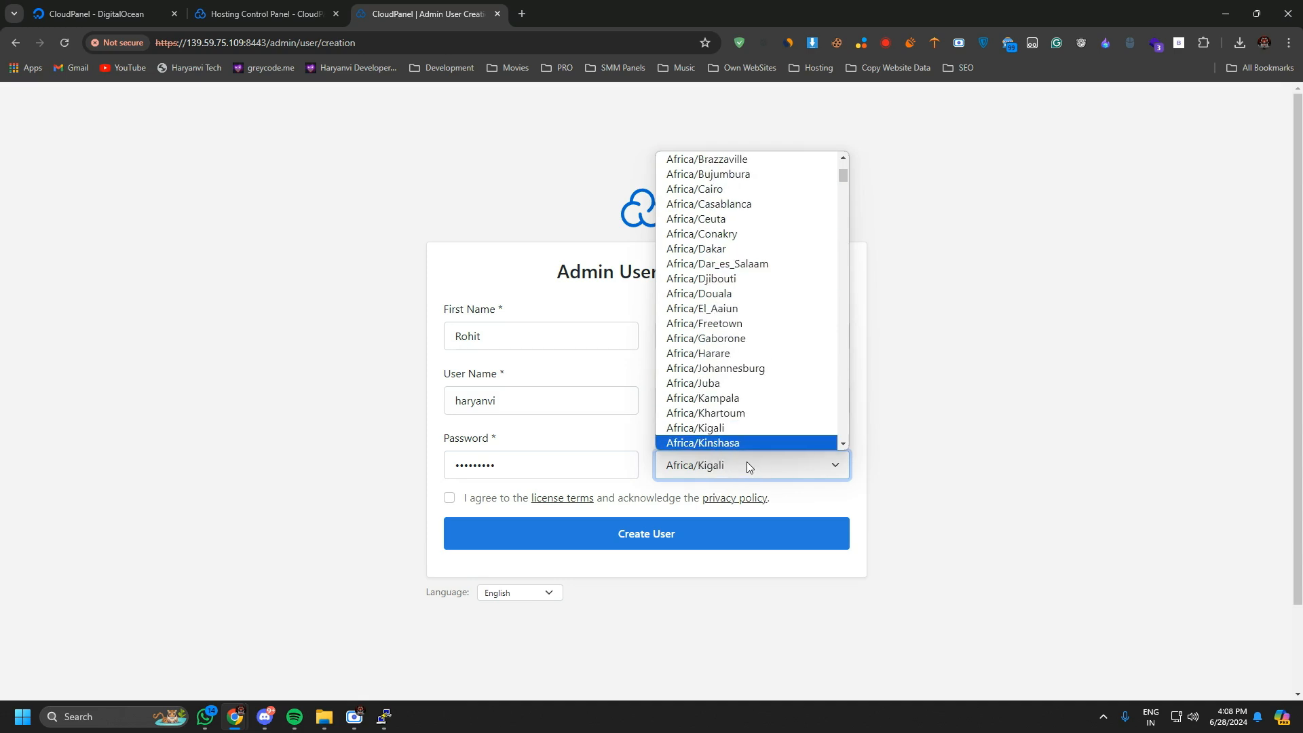
{"action": "key", "text": "Down"}
{"action": "key", "text": "Down"}
{"action": "key", "text": "Down"}
{"action": "key", "text": "Down"}
{"action": "key", "text": "Down"}
{"action": "key", "text": "Down"}
{"action": "key", "text": "Down"}
{"action": "key", "text": "Down"}
{"action": "key", "text": "Down"}
{"action": "key", "text": "Down"}
{"action": "key", "text": "Down"}
{"action": "key", "text": "Down"}
{"action": "key", "text": "Down"}
{"action": "key", "text": "Down"}
{"action": "key", "text": "Down"}
{"action": "key", "text": "Down"}
{"action": "key", "text": "Down"}
{"action": "key", "text": "Down"}
{"action": "key", "text": "Down"}
{"action": "key", "text": "Down"}
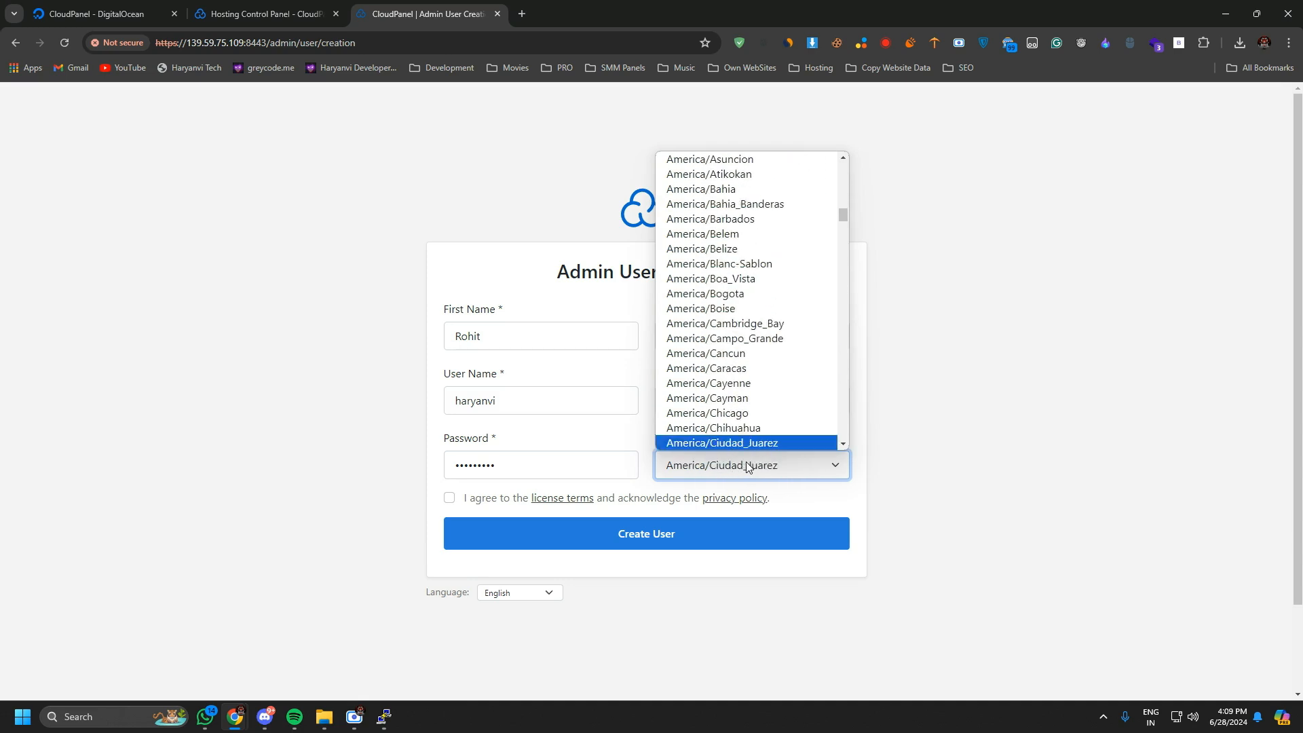
{"action": "key", "text": "Down"}
{"action": "key", "text": "Down"}
{"action": "key", "text": "Down"}
{"action": "key", "text": "Down"}
{"action": "key", "text": "Down"}
{"action": "key", "text": "Down"}
{"action": "key", "text": "Down"}
{"action": "key", "text": "Down"}
{"action": "key", "text": "Down"}
{"action": "key", "text": "Down"}
{"action": "key", "text": "Down"}
{"action": "key", "text": "Down"}
{"action": "key", "text": "Down"}
{"action": "key", "text": "Down"}
{"action": "key", "text": "Down"}
{"action": "key", "text": "Down"}
{"action": "key", "text": "Down"}
{"action": "key", "text": "Down"}
{"action": "key", "text": "Down"}
{"action": "key", "text": "Down"}
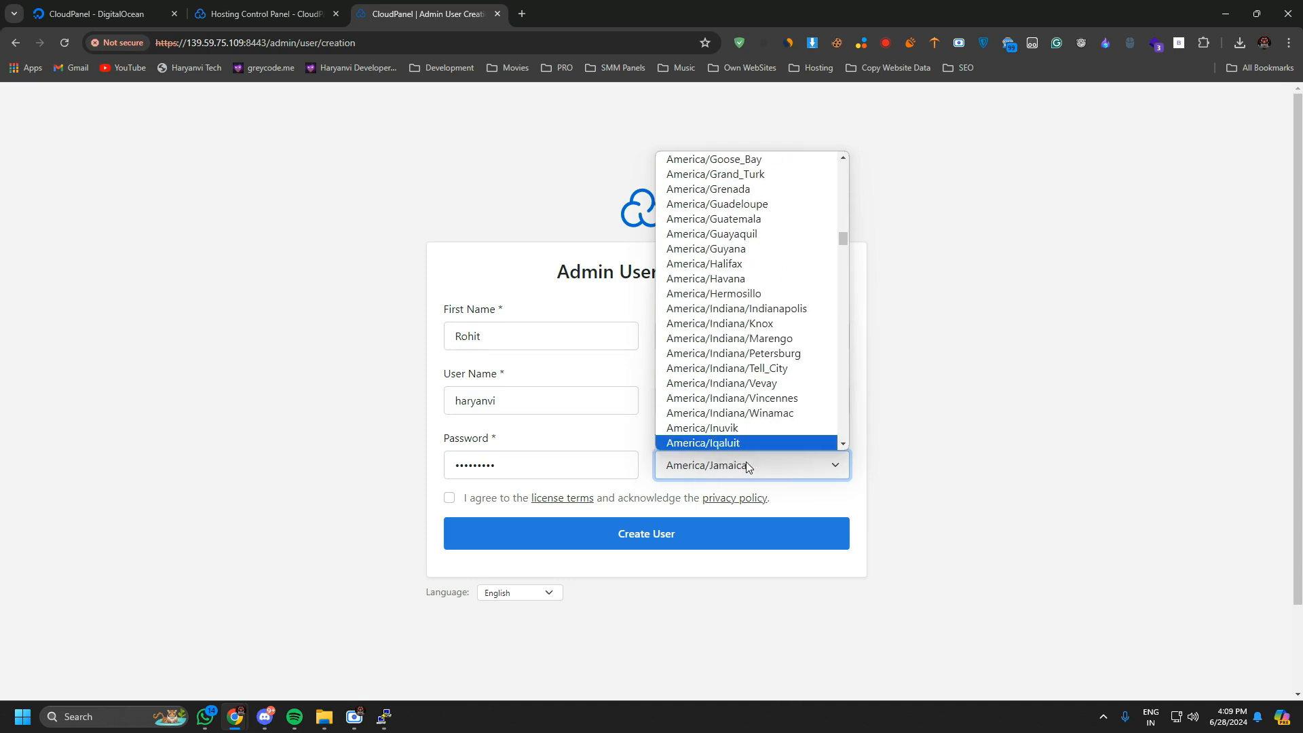
{"action": "key", "text": "Down"}
{"action": "key", "text": "Down"}
{"action": "key", "text": "Down"}
{"action": "key", "text": "Down"}
{"action": "key", "text": "Down"}
{"action": "key", "text": "Down"}
{"action": "key", "text": "Down"}
{"action": "key", "text": "Down"}
{"action": "key", "text": "Down"}
{"action": "key", "text": "Down"}
{"action": "key", "text": "Down"}
{"action": "key", "text": "Down"}
{"action": "key", "text": "Down"}
{"action": "key", "text": "Down"}
{"action": "key", "text": "Down"}
{"action": "key", "text": "Down"}
{"action": "key", "text": "Down"}
{"action": "key", "text": "Down"}
{"action": "key", "text": "Down"}
{"action": "key", "text": "Down"}
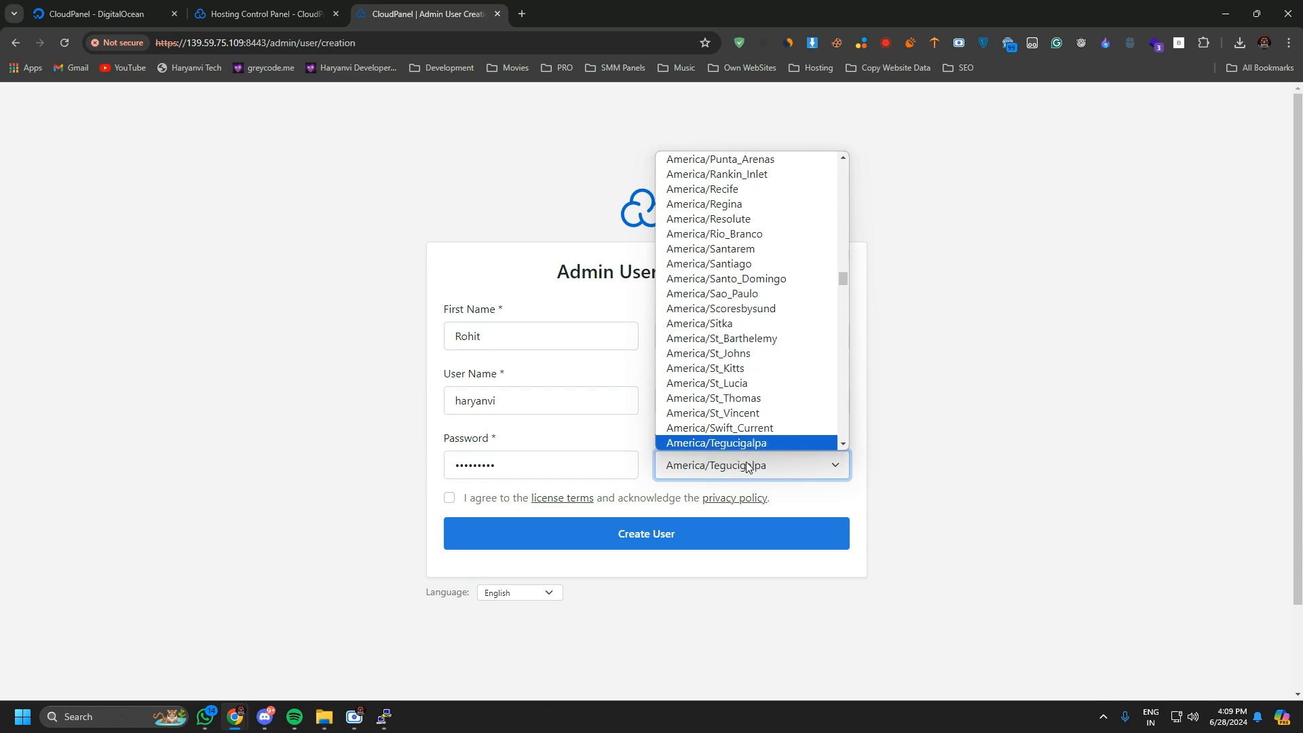
{"action": "key", "text": "Down"}
{"action": "key", "text": "Down"}
{"action": "key", "text": "Down"}
{"action": "key", "text": "Down"}
{"action": "key", "text": "Down"}
{"action": "key", "text": "Down"}
{"action": "key", "text": "Down"}
{"action": "key", "text": "Down"}
{"action": "key", "text": "Down"}
{"action": "key", "text": "Down"}
{"action": "key", "text": "Down"}
{"action": "key", "text": "Down"}
{"action": "key", "text": "Down"}
{"action": "key", "text": "Down"}
{"action": "key", "text": "Down"}
{"action": "key", "text": "Down"}
{"action": "key", "text": "Down"}
{"action": "key", "text": "Down"}
{"action": "key", "text": "Down"}
{"action": "key", "text": "Down"}
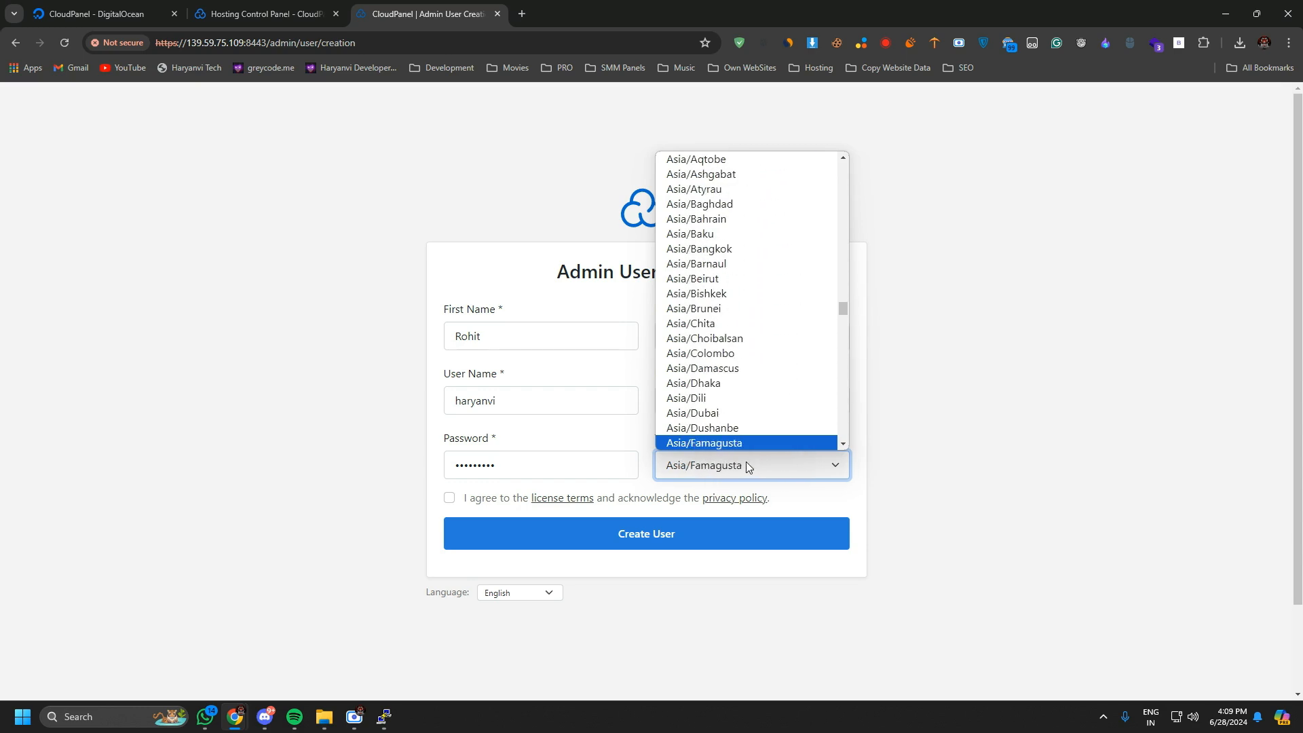
{"action": "key", "text": "Down"}
{"action": "key", "text": "Down"}
{"action": "key", "text": "Down"}
{"action": "key", "text": "Down"}
{"action": "key", "text": "Down"}
{"action": "key", "text": "Down"}
{"action": "key", "text": "Down"}
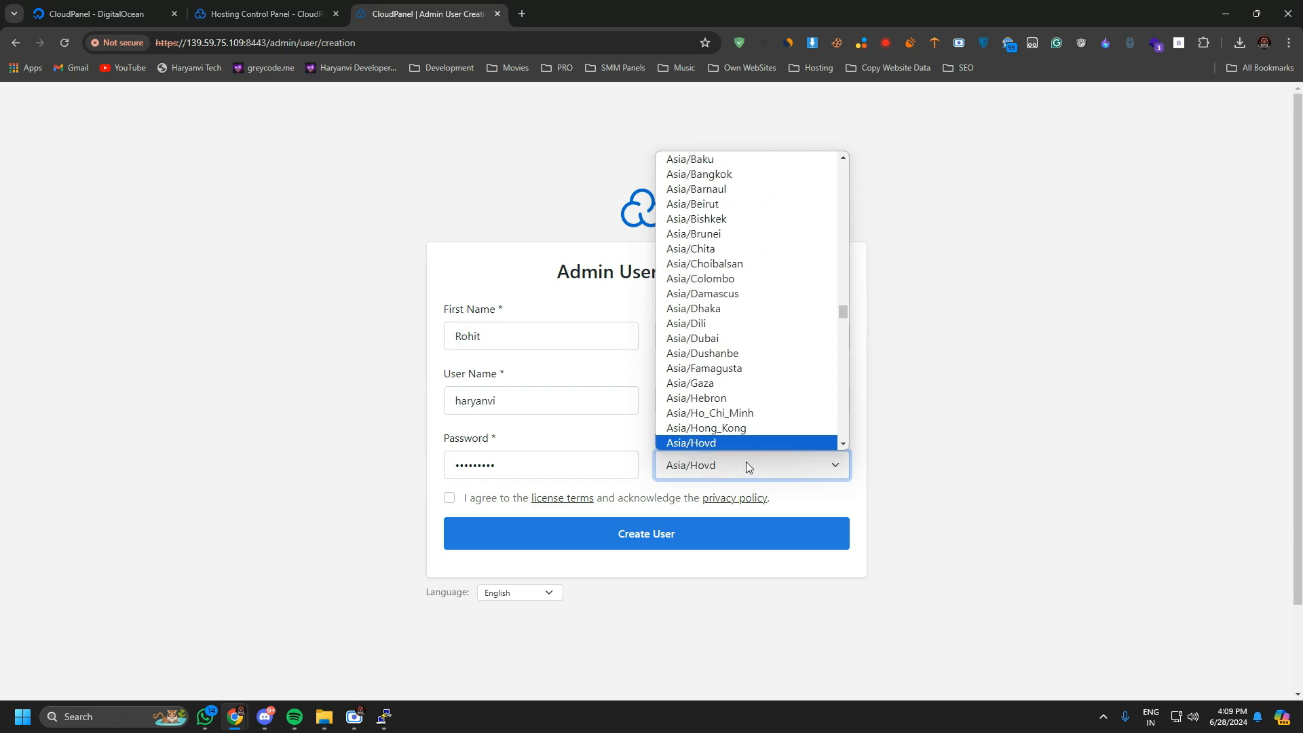
{"action": "key", "text": "Down"}
{"action": "key", "text": "Down"}
{"action": "key", "text": "Down"}
{"action": "key", "text": "Down"}
{"action": "key", "text": "Down"}
{"action": "key", "text": "Down"}
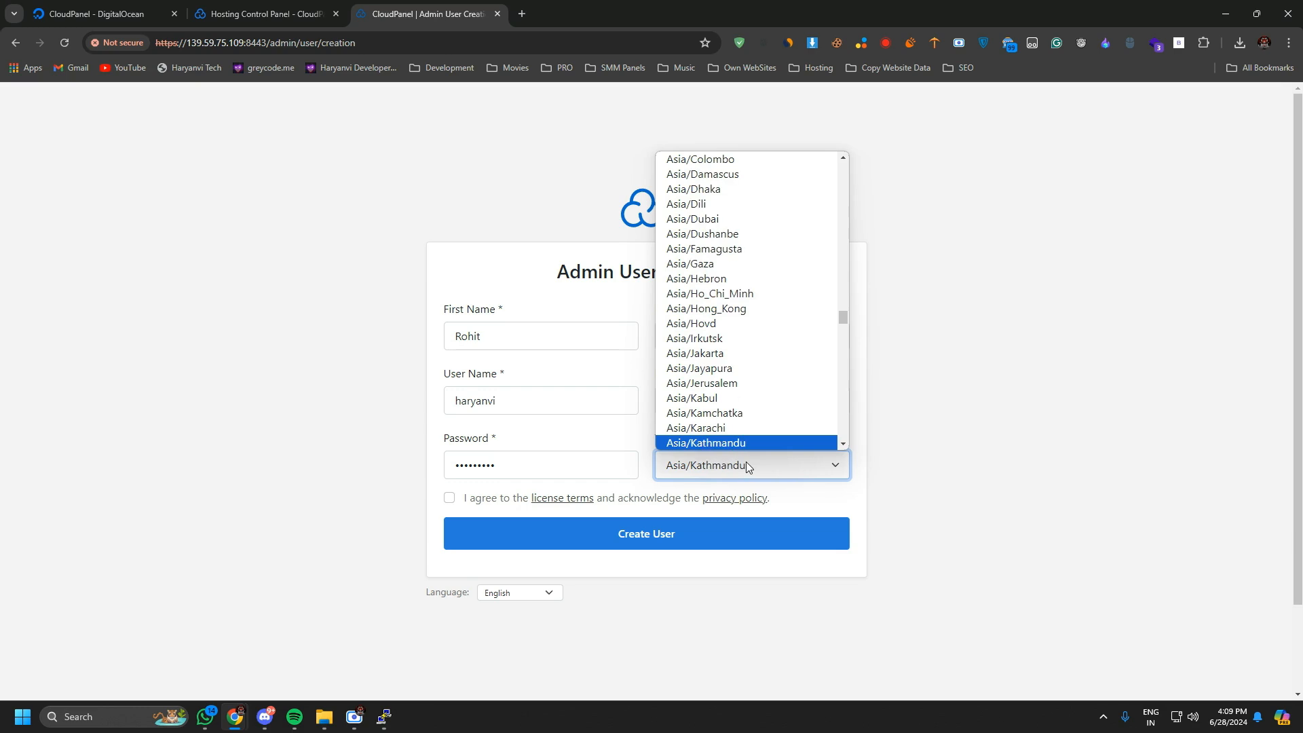
{"action": "key", "text": "Down"}
{"action": "key", "text": "Down"}
{"action": "key", "text": "Down"}
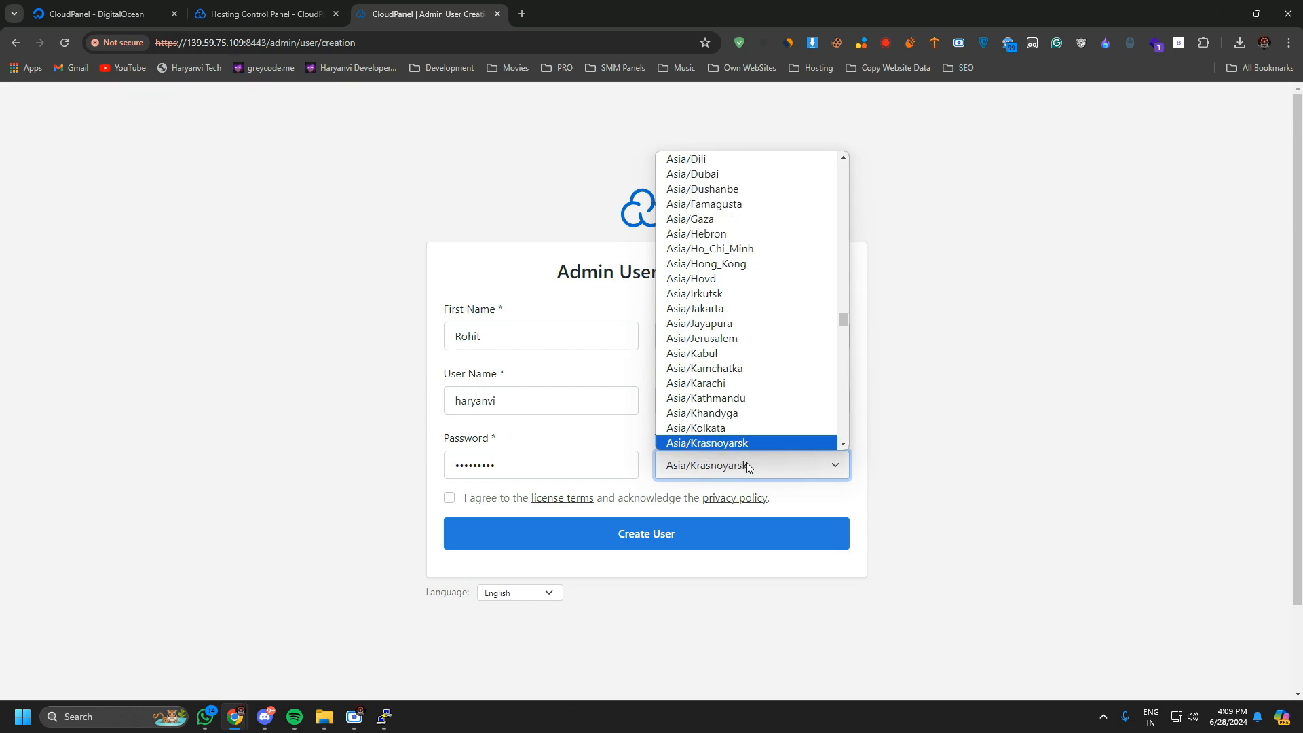
{"action": "left_click", "coordinate": [732, 425]}
{"action": "left_click", "coordinate": [459, 500]}
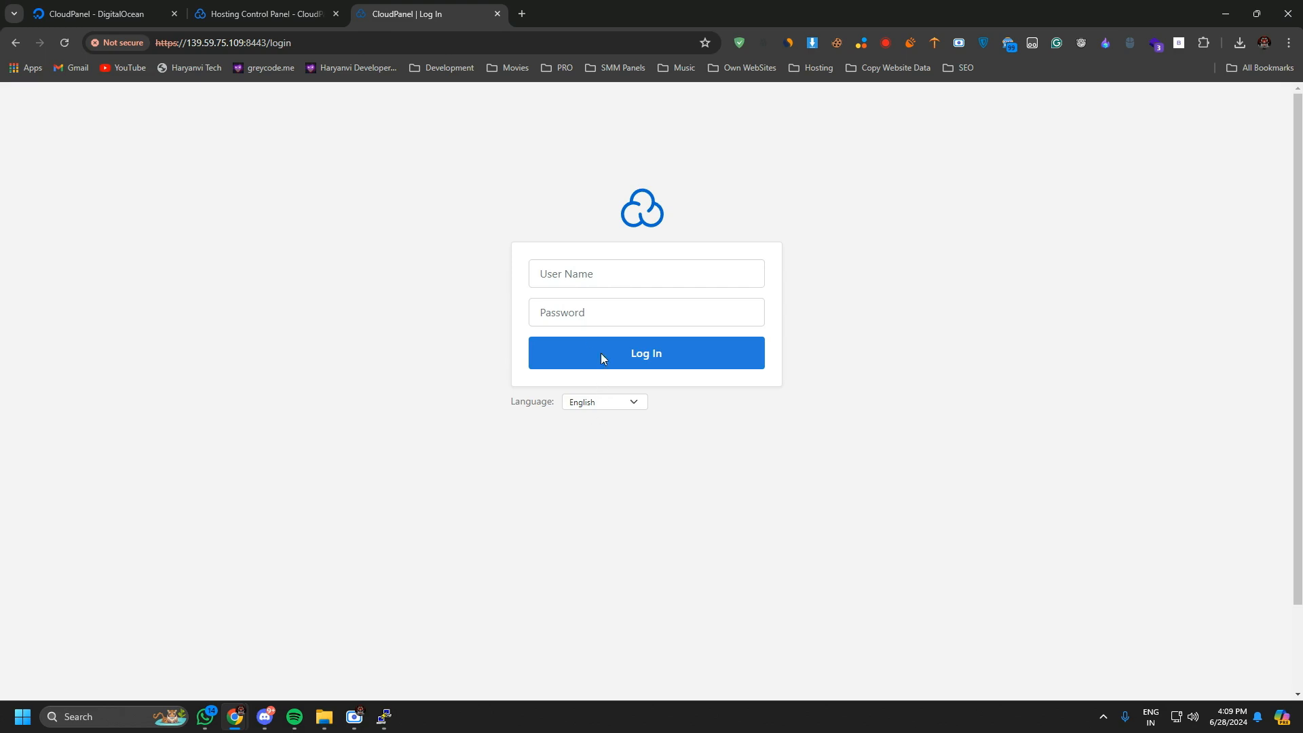
Log in to CloudPanel with the user name haryanvi and the account password.
{"action": "left_click", "coordinate": [586, 274]}
{"action": "type", "text": "haryanvi"}
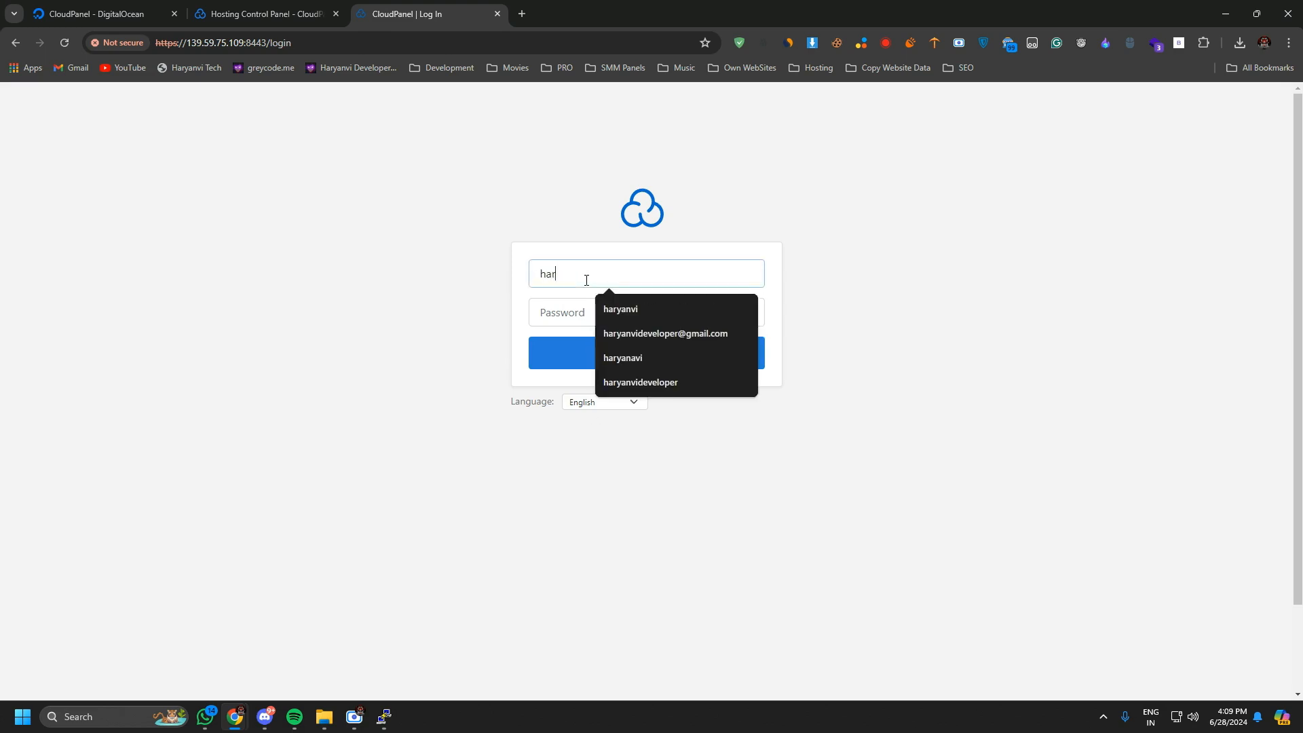
{"action": "left_click", "coordinate": [564, 308]}
{"action": "type", "text": "•••••••••"}
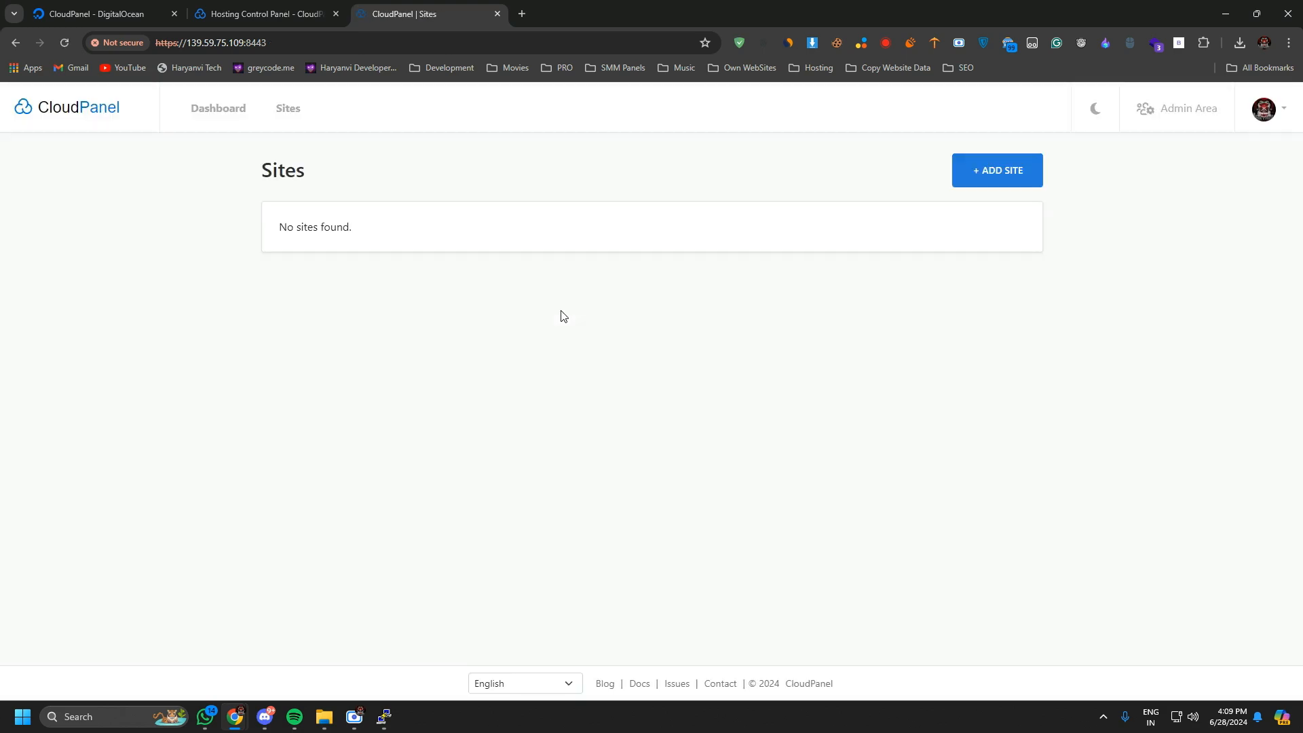
Review the account settings and the Users page of the Admin Area.
{"action": "left_click", "coordinate": [1266, 110]}
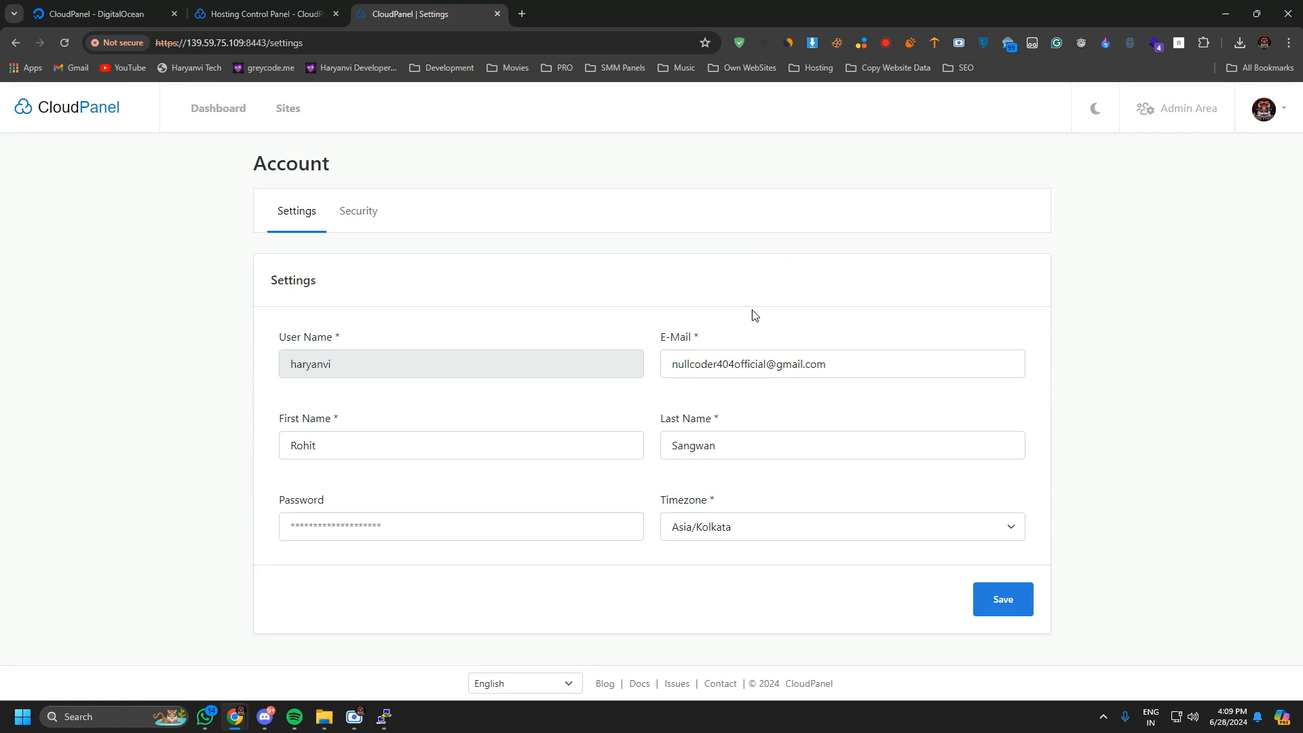
{"action": "left_click", "coordinate": [64, 110]}
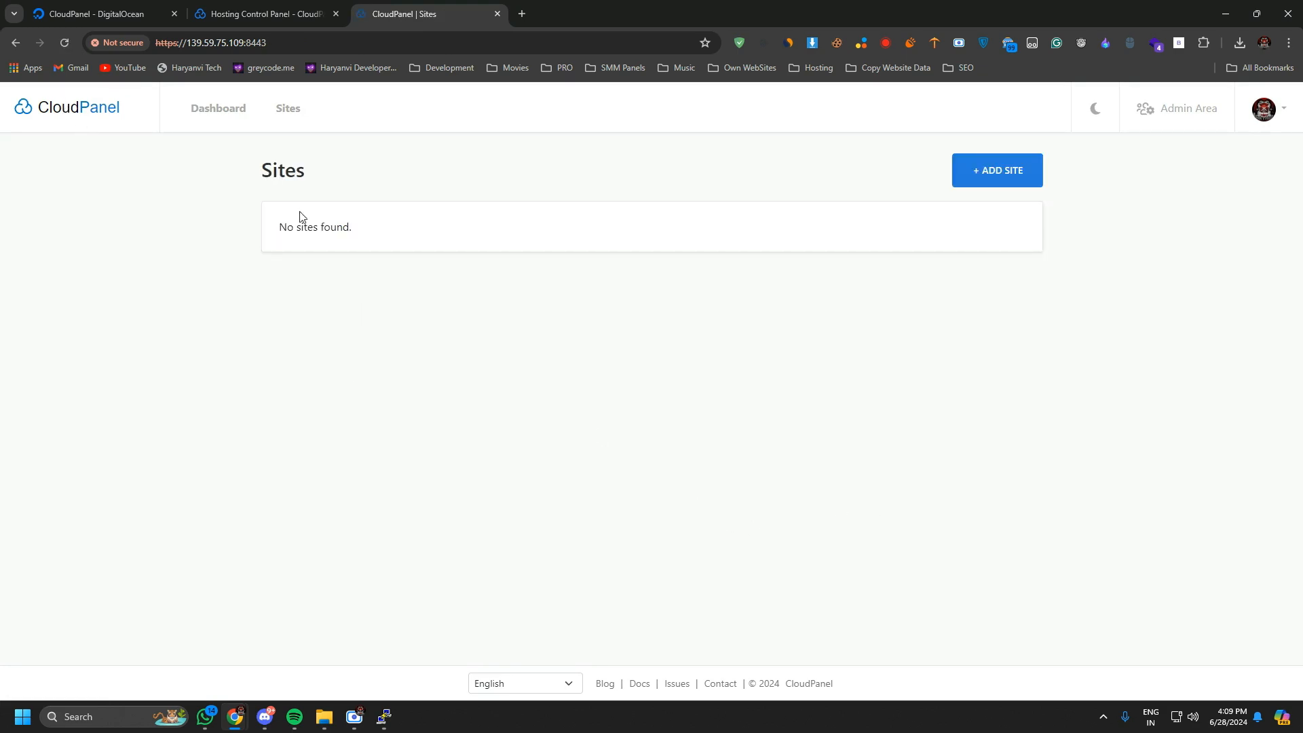
{"action": "left_click", "coordinate": [1186, 119]}
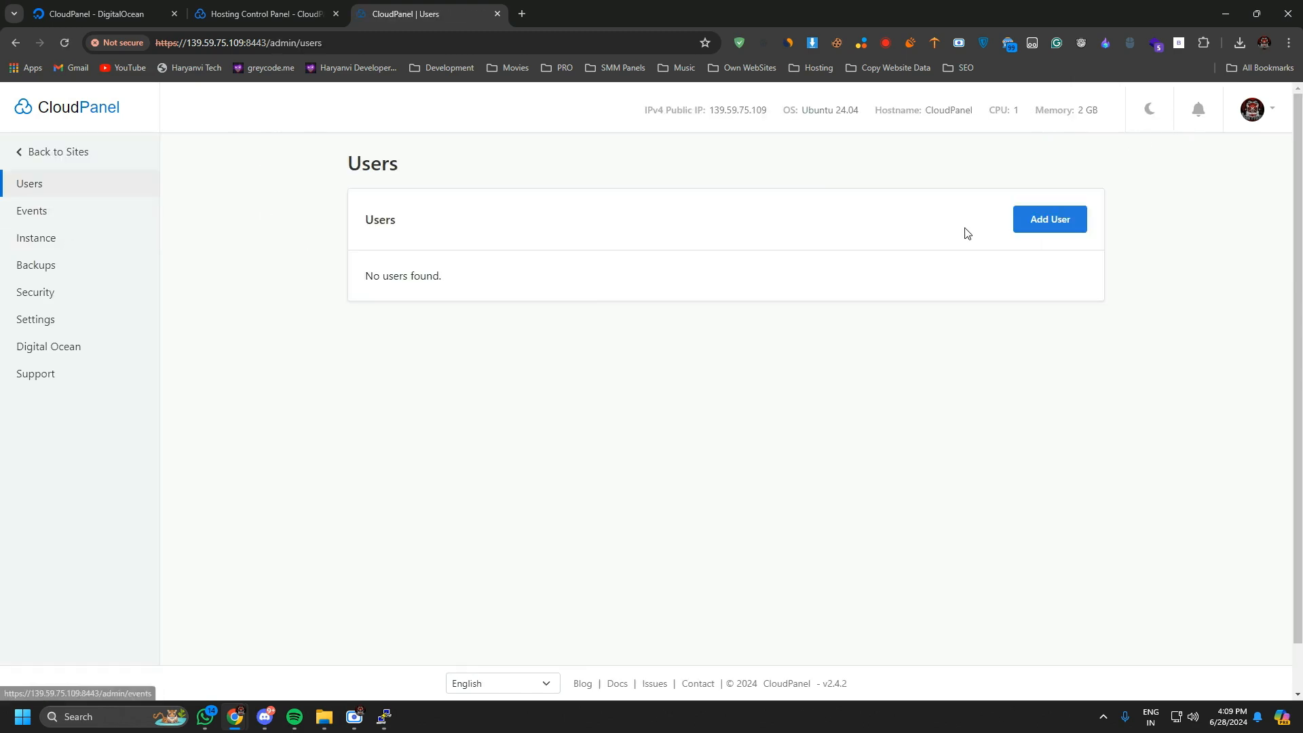
{"action": "left_click_drag", "start_coordinate": [369, 272], "coordinate": [589, 303]}
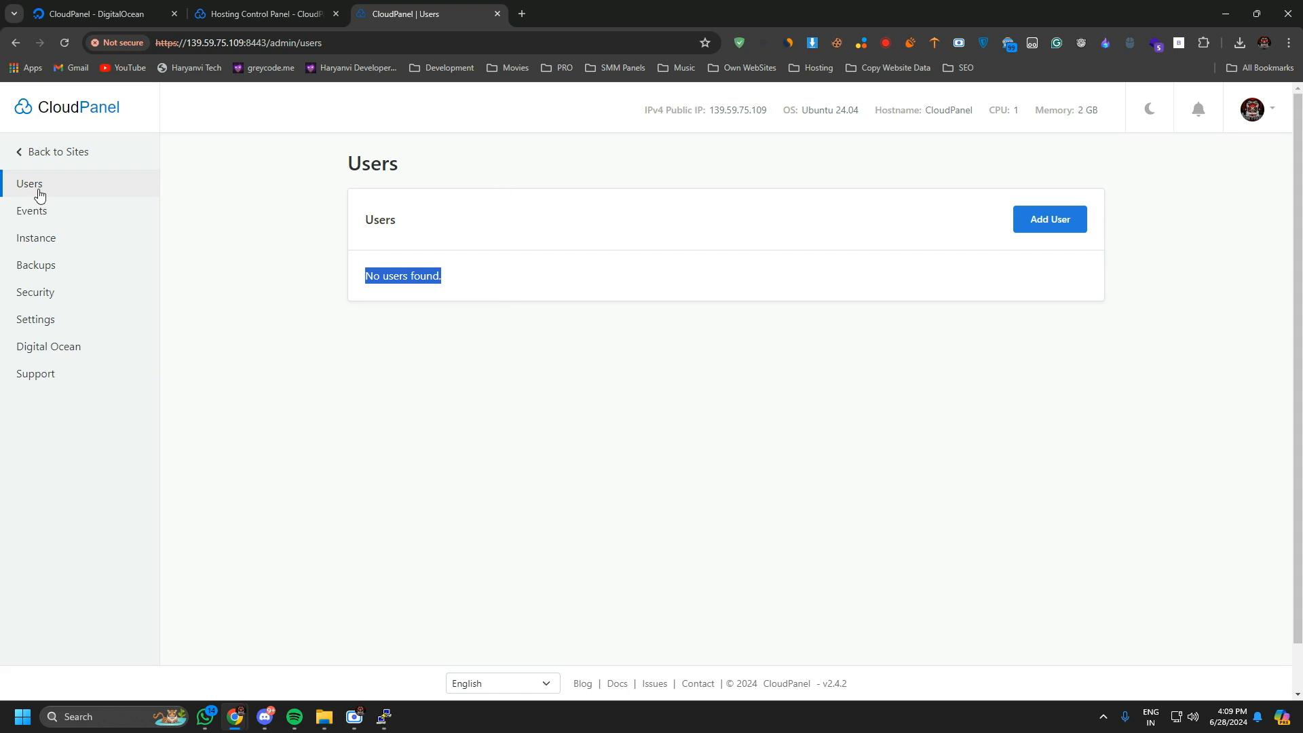
Examine the Instance section of the Admin Area, covering its list of services and its settings.
{"action": "left_click", "coordinate": [52, 214]}
{"action": "scroll", "coordinate": [474, 460], "scroll_direction": "down", "scroll_amount": 4}
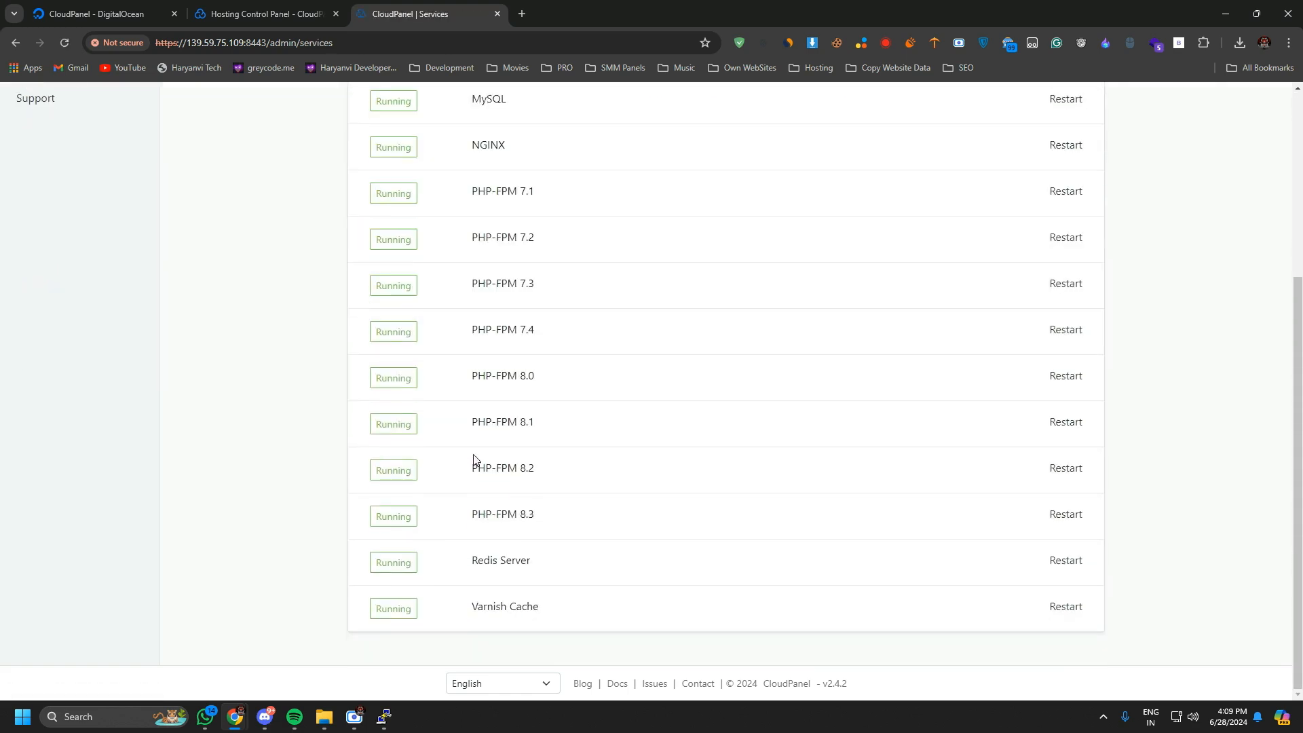
{"action": "scroll", "coordinate": [512, 253], "scroll_direction": "up", "scroll_amount": 4}
{"action": "scroll", "coordinate": [524, 500], "scroll_direction": "down", "scroll_amount": 4}
{"action": "scroll", "coordinate": [451, 405], "scroll_direction": "up", "scroll_amount": 4}
{"action": "left_click_drag", "start_coordinate": [456, 245], "coordinate": [503, 273]}
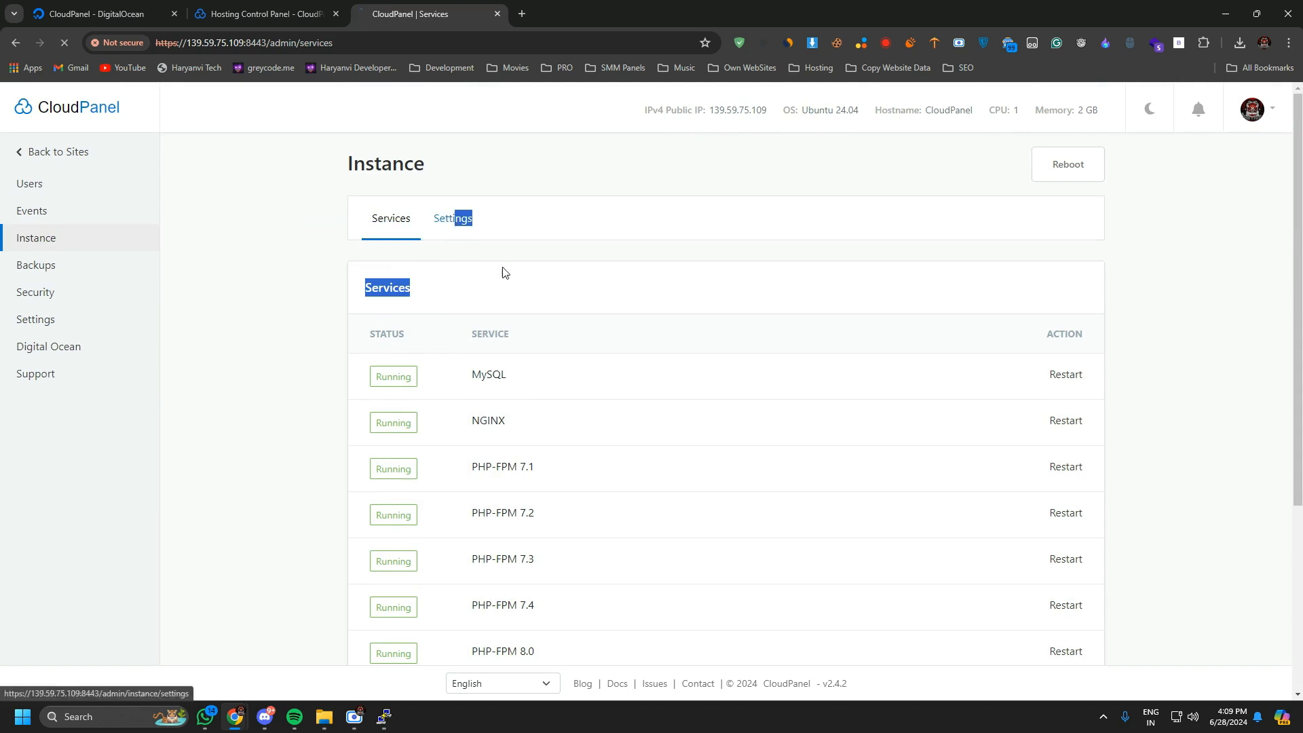
{"action": "left_click", "coordinate": [452, 218]}
{"action": "scroll", "coordinate": [507, 401], "scroll_direction": "down", "scroll_amount": 1}
{"action": "scroll", "coordinate": [507, 402], "scroll_direction": "down", "scroll_amount": 2}
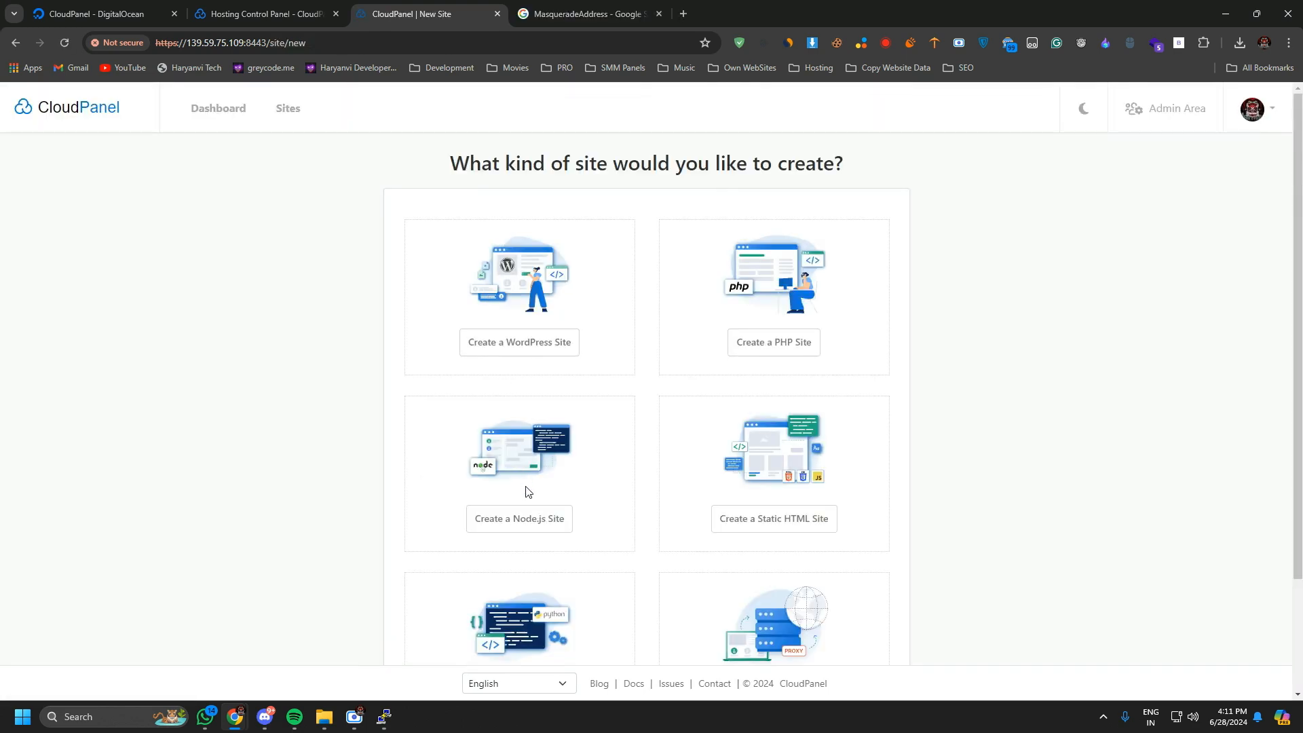
Review the available site types, start a new PHP site, and check the application choices while keeping Generic.
{"action": "scroll", "coordinate": [793, 500], "scroll_direction": "down", "scroll_amount": 2}
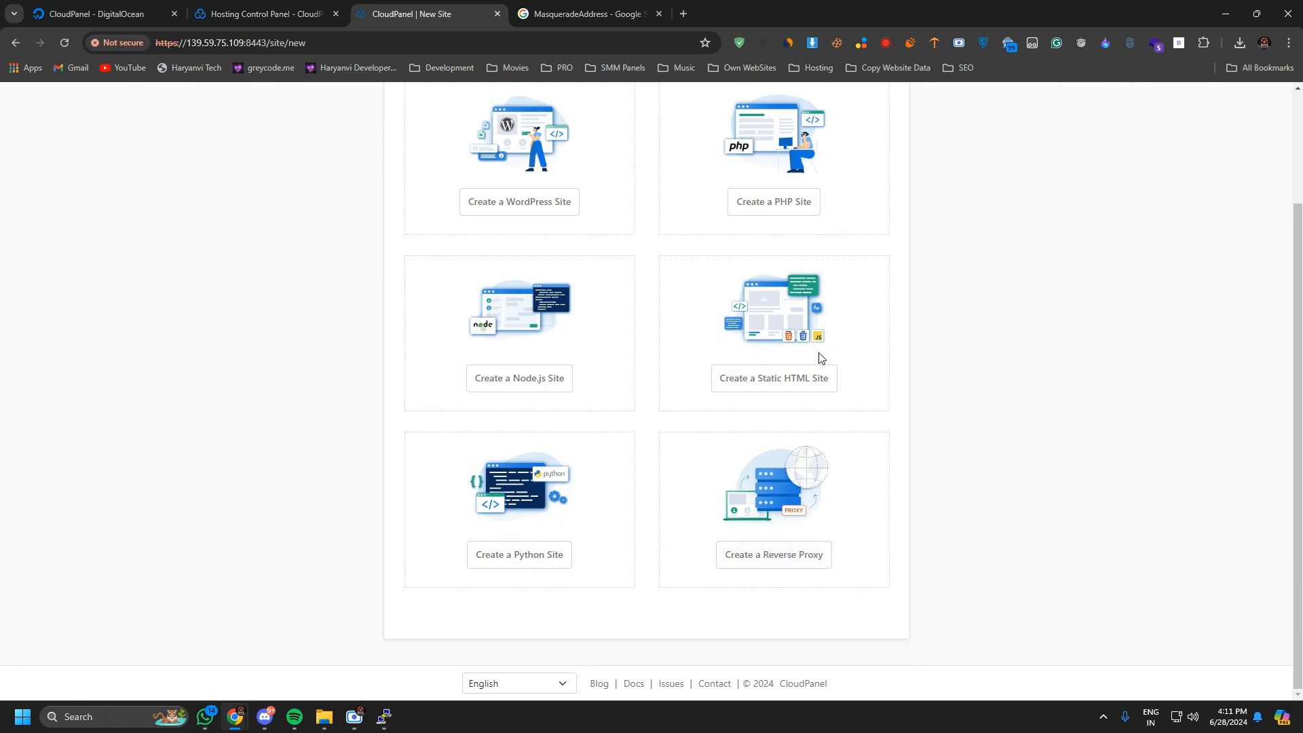
{"action": "scroll", "coordinate": [610, 475], "scroll_direction": "up", "scroll_amount": 2}
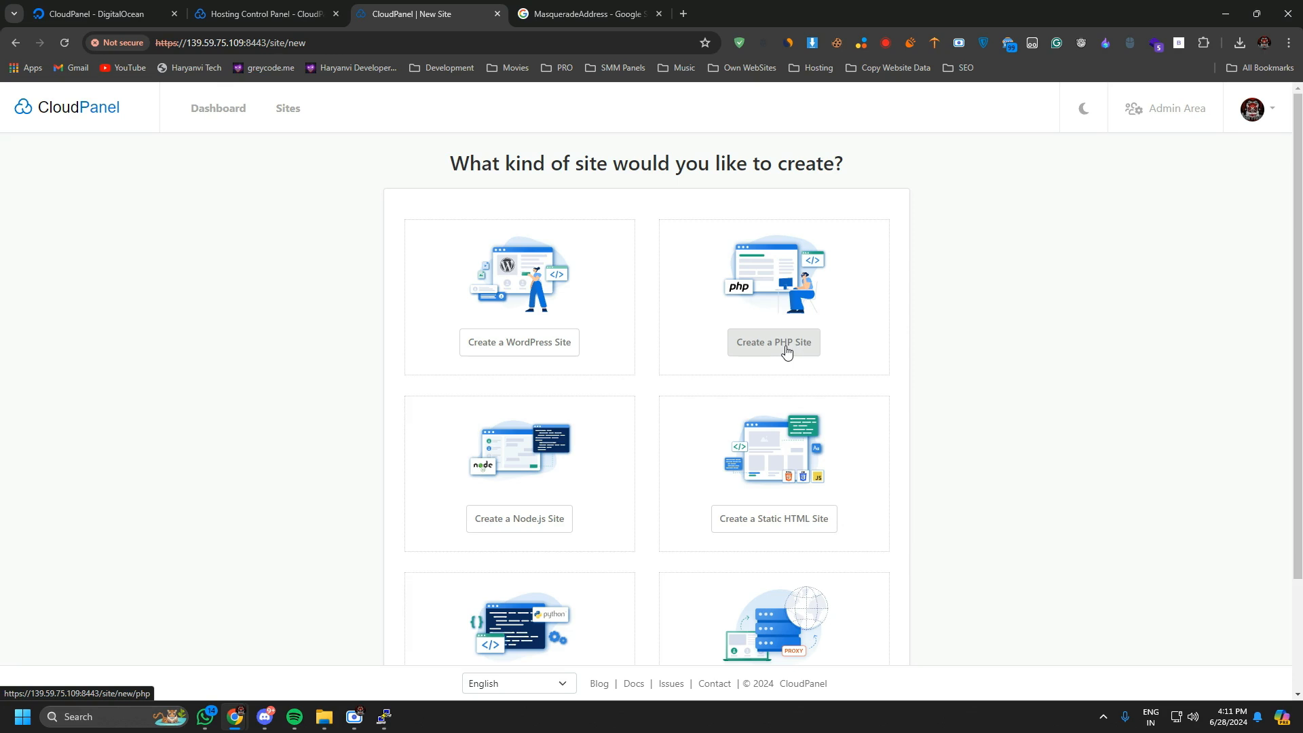
{"action": "left_click", "coordinate": [786, 350]}
{"action": "left_click", "coordinate": [502, 239]}
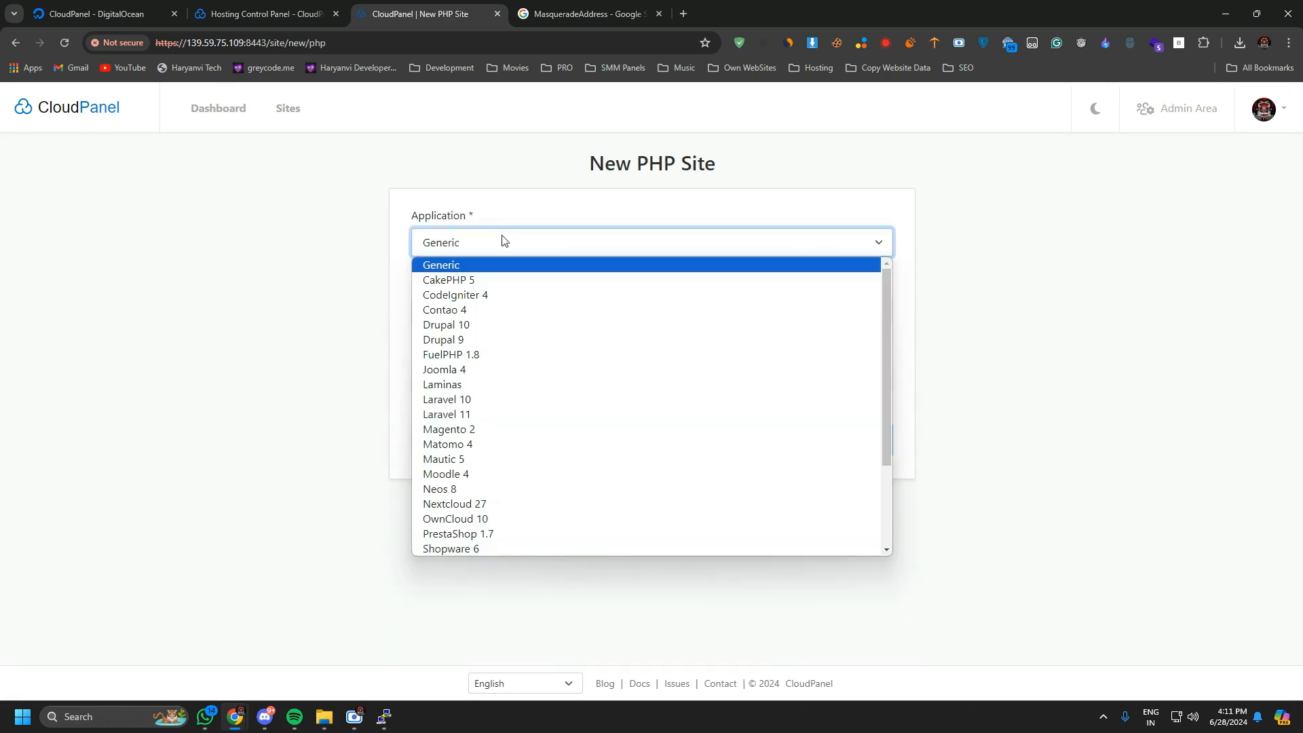
{"action": "left_click", "coordinate": [542, 247]}
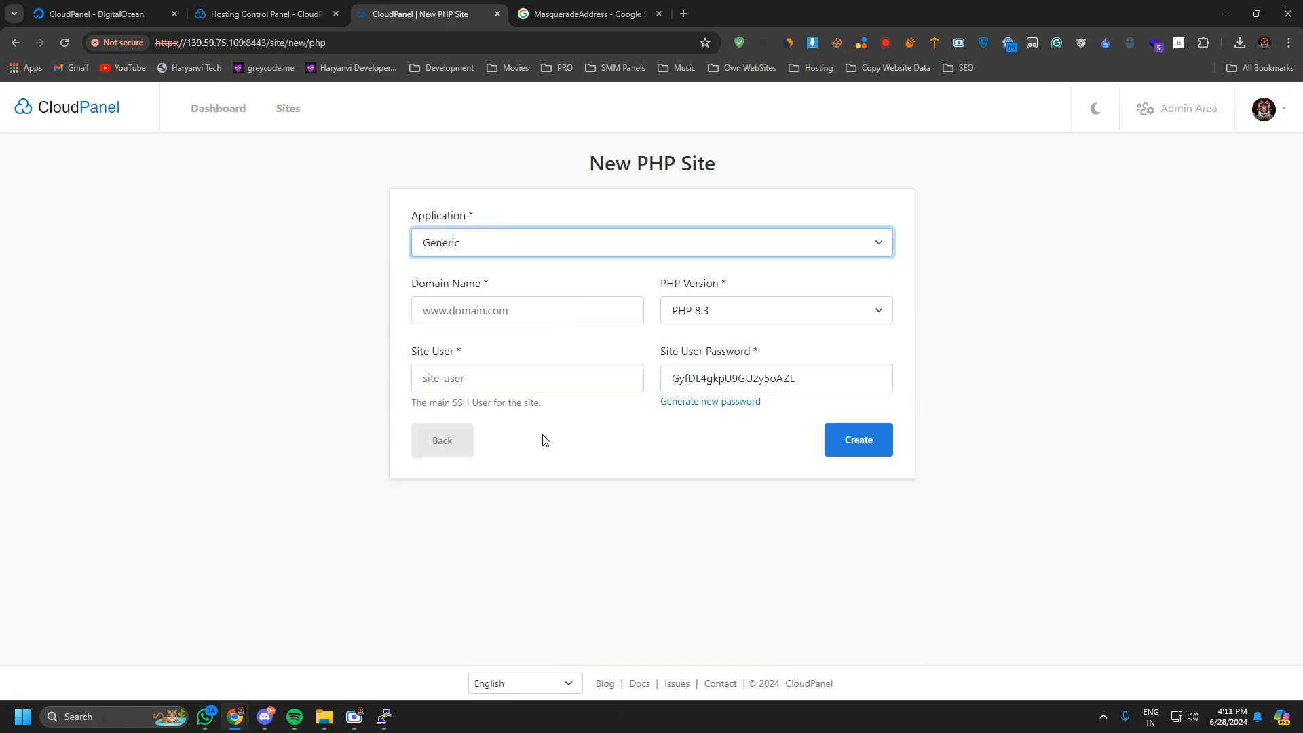
{"action": "left_click", "coordinate": [517, 239]}
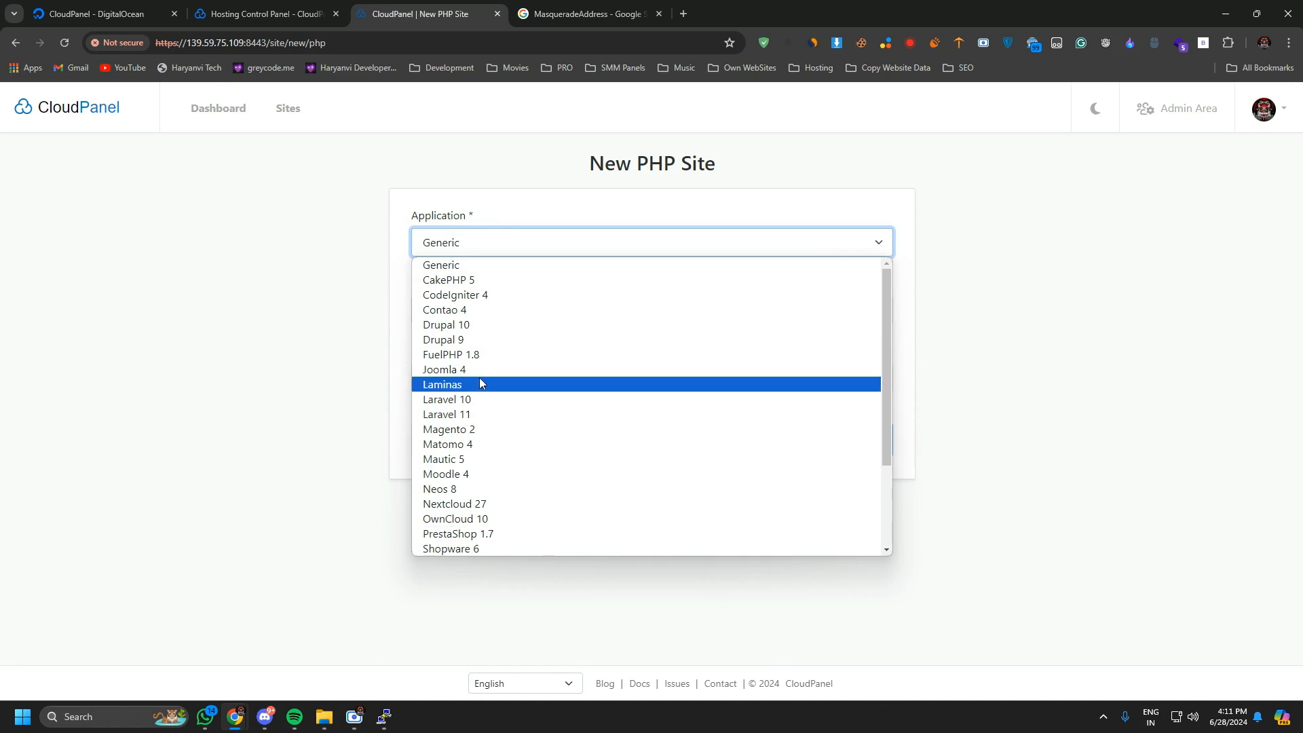
{"action": "left_click", "coordinate": [784, 243]}
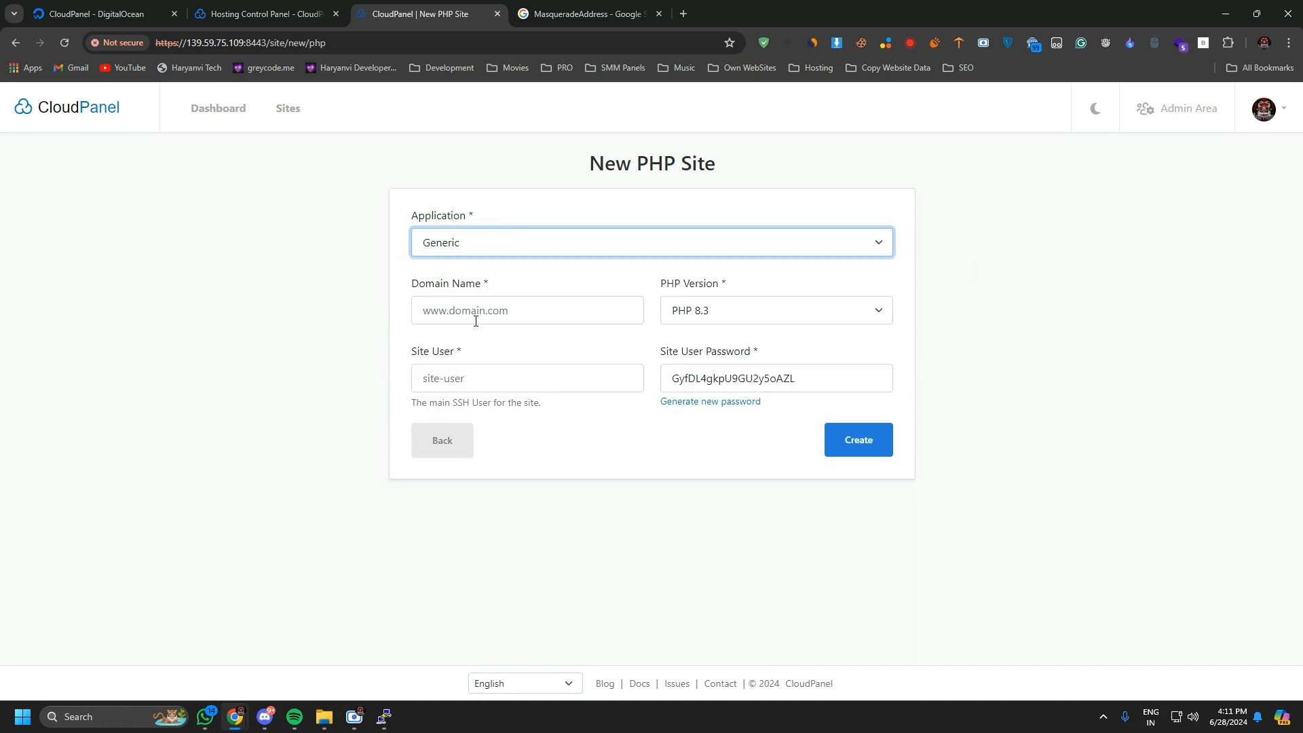
Review the domain name, PHP version and site user fields of the new PHP site, keeping PHP 8.3.
{"action": "left_click", "coordinate": [416, 312]}
{"action": "left_click", "coordinate": [471, 500]}
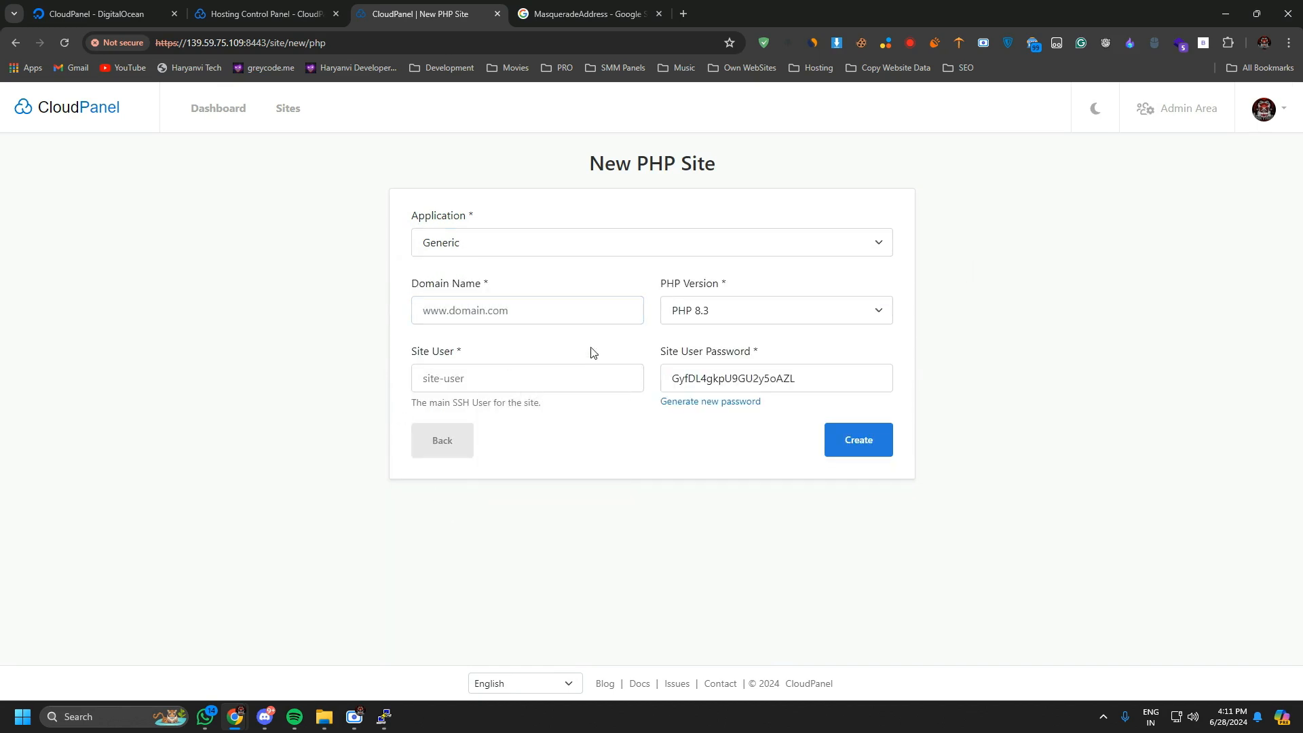
{"action": "left_click", "coordinate": [724, 316]}
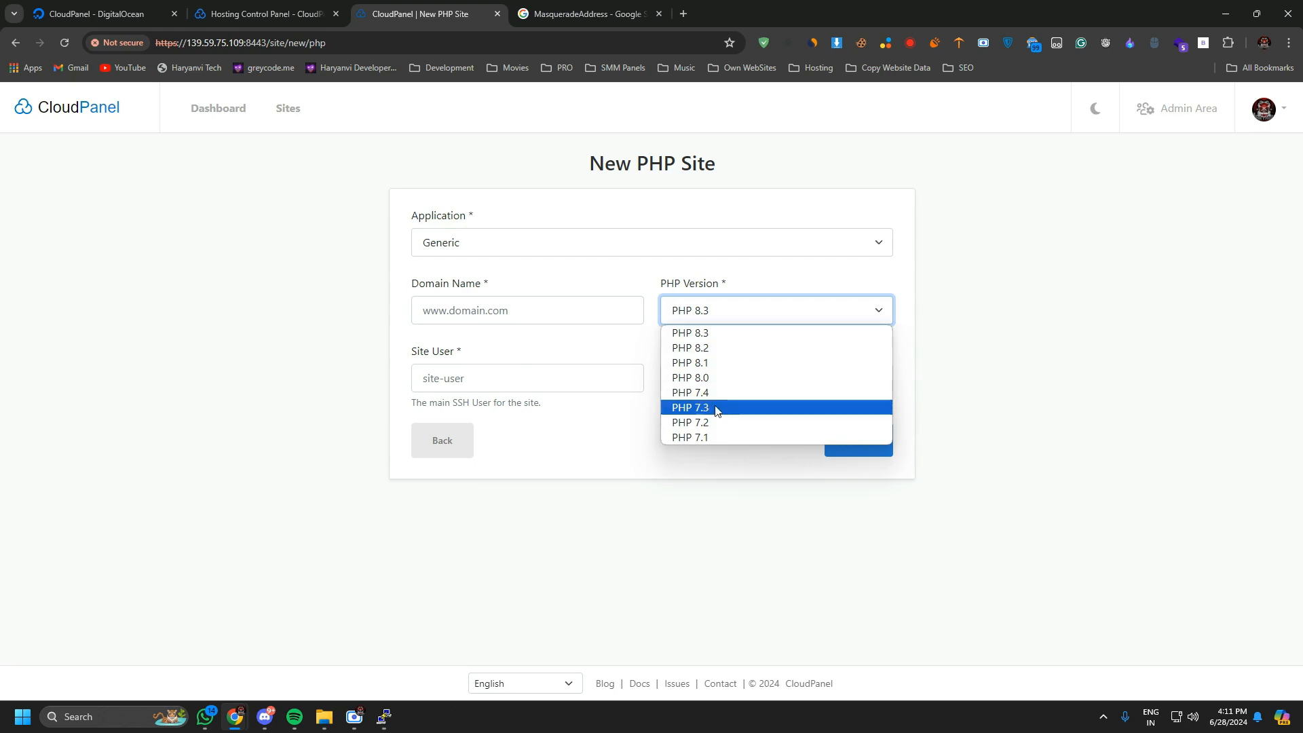
{"action": "left_click", "coordinate": [722, 333]}
{"action": "left_click_drag", "start_coordinate": [660, 293], "coordinate": [691, 288]}
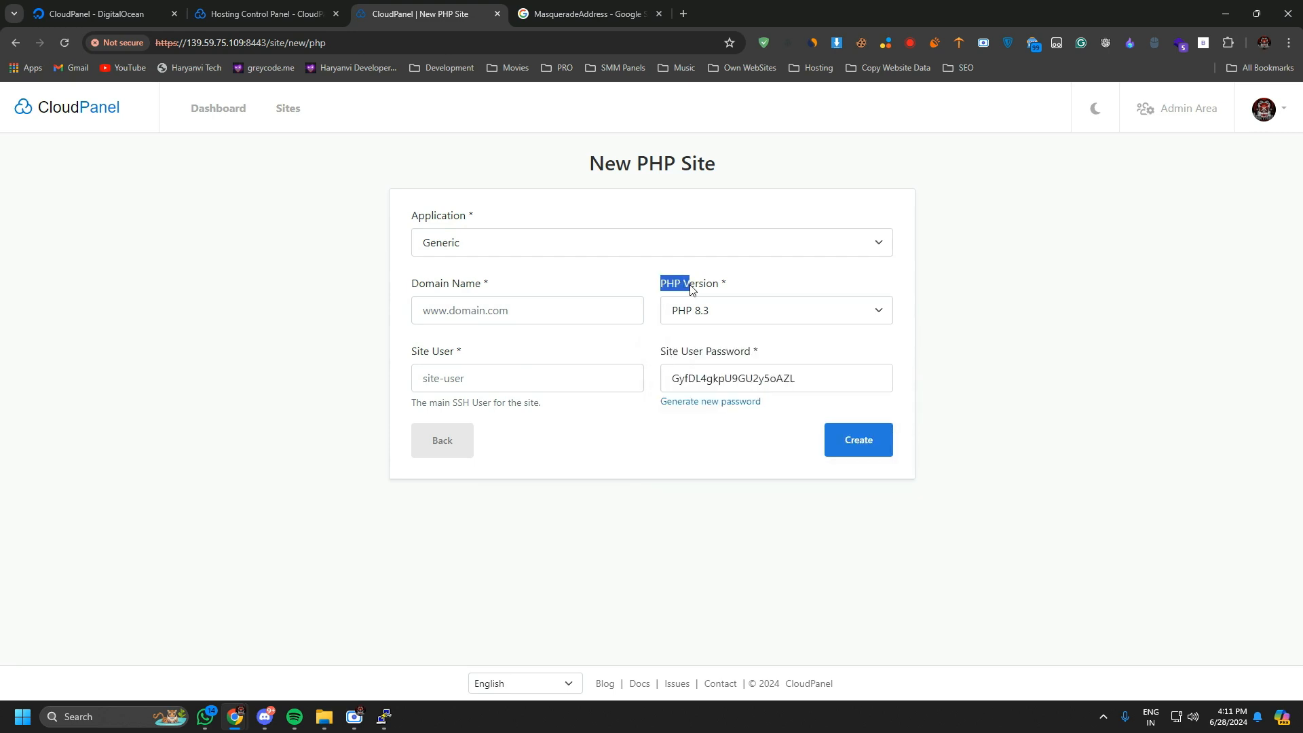
{"action": "left_click", "coordinate": [468, 375]}
{"action": "left_click", "coordinate": [384, 381]}
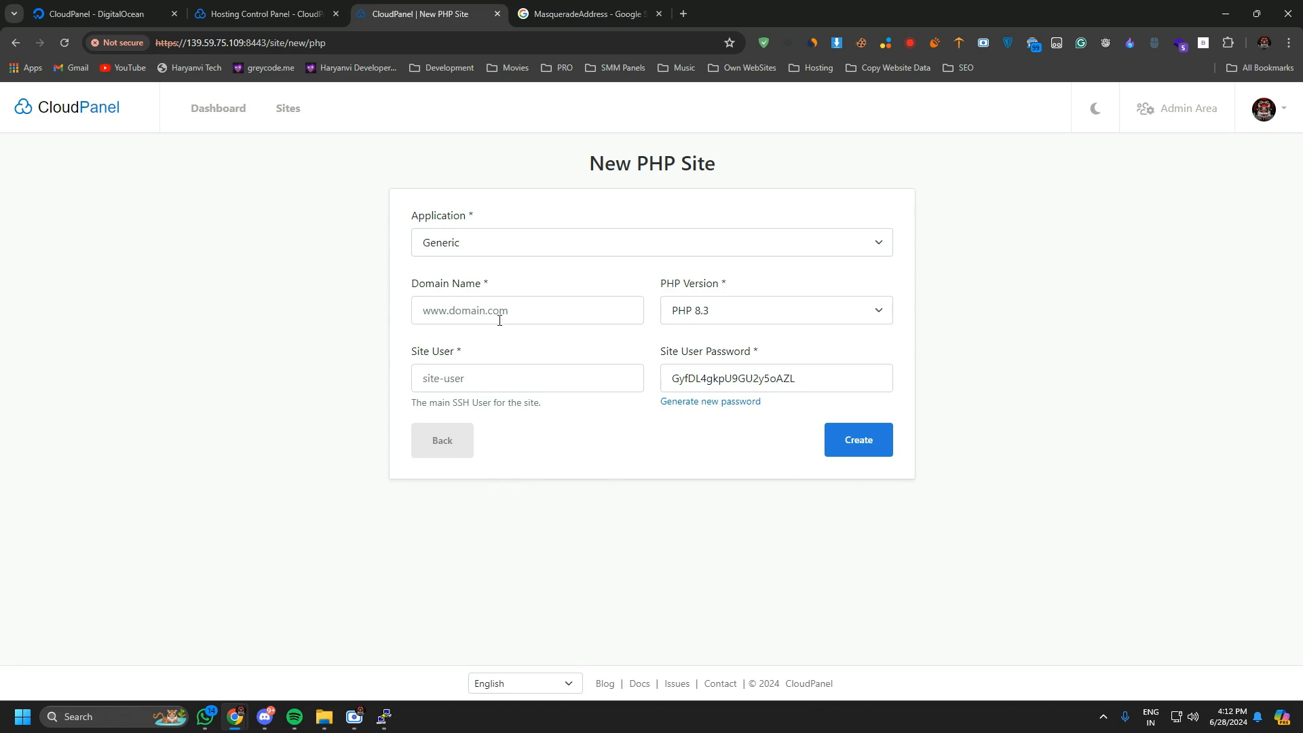